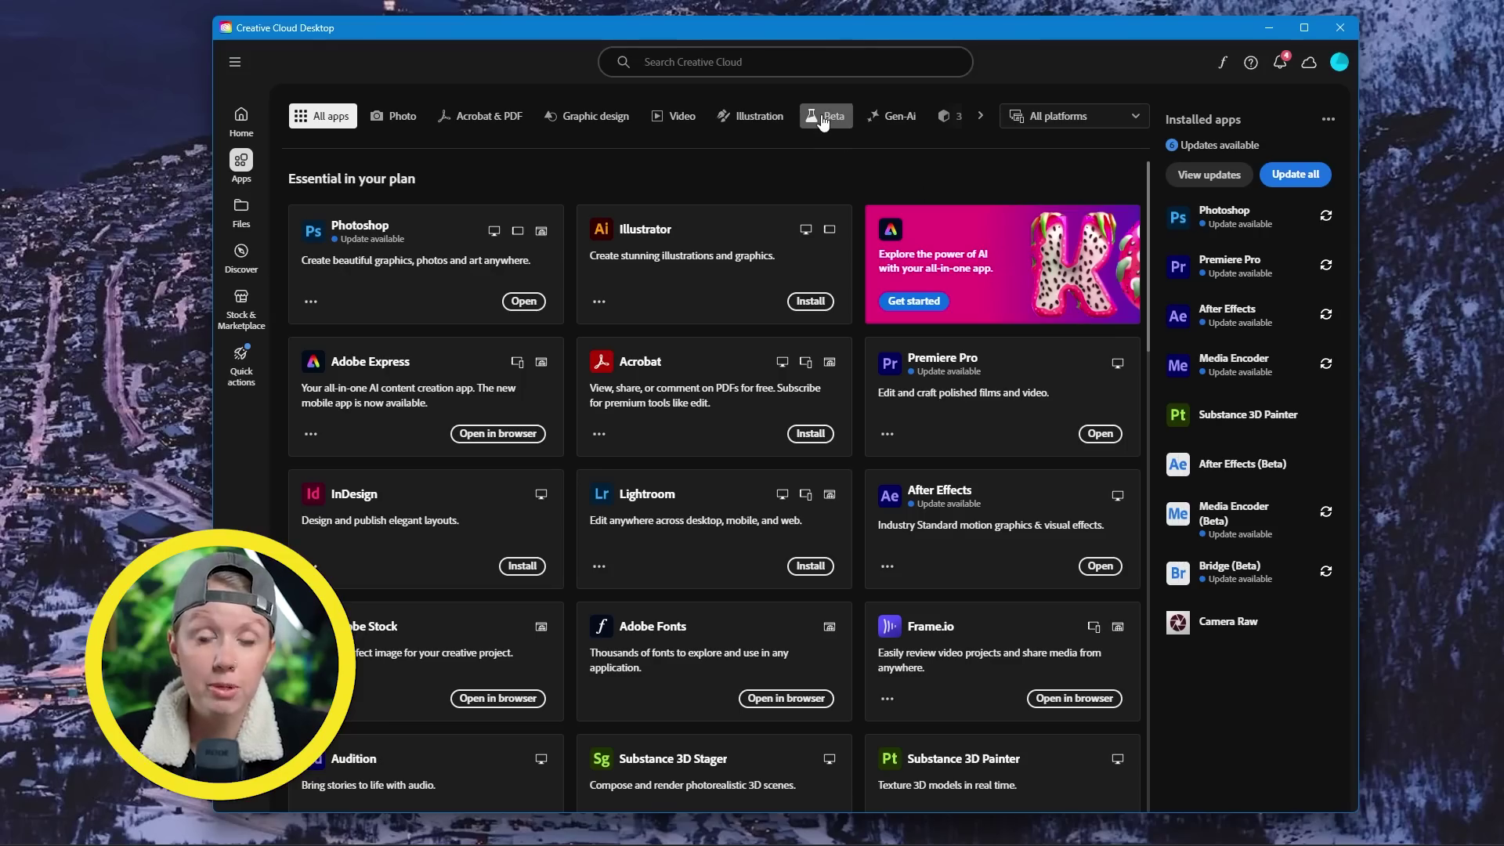
- Browse the beta apps available in Creative Cloud Desktop, including After Effects (Beta)
{"action": "left_click", "coordinate": [824, 122]}
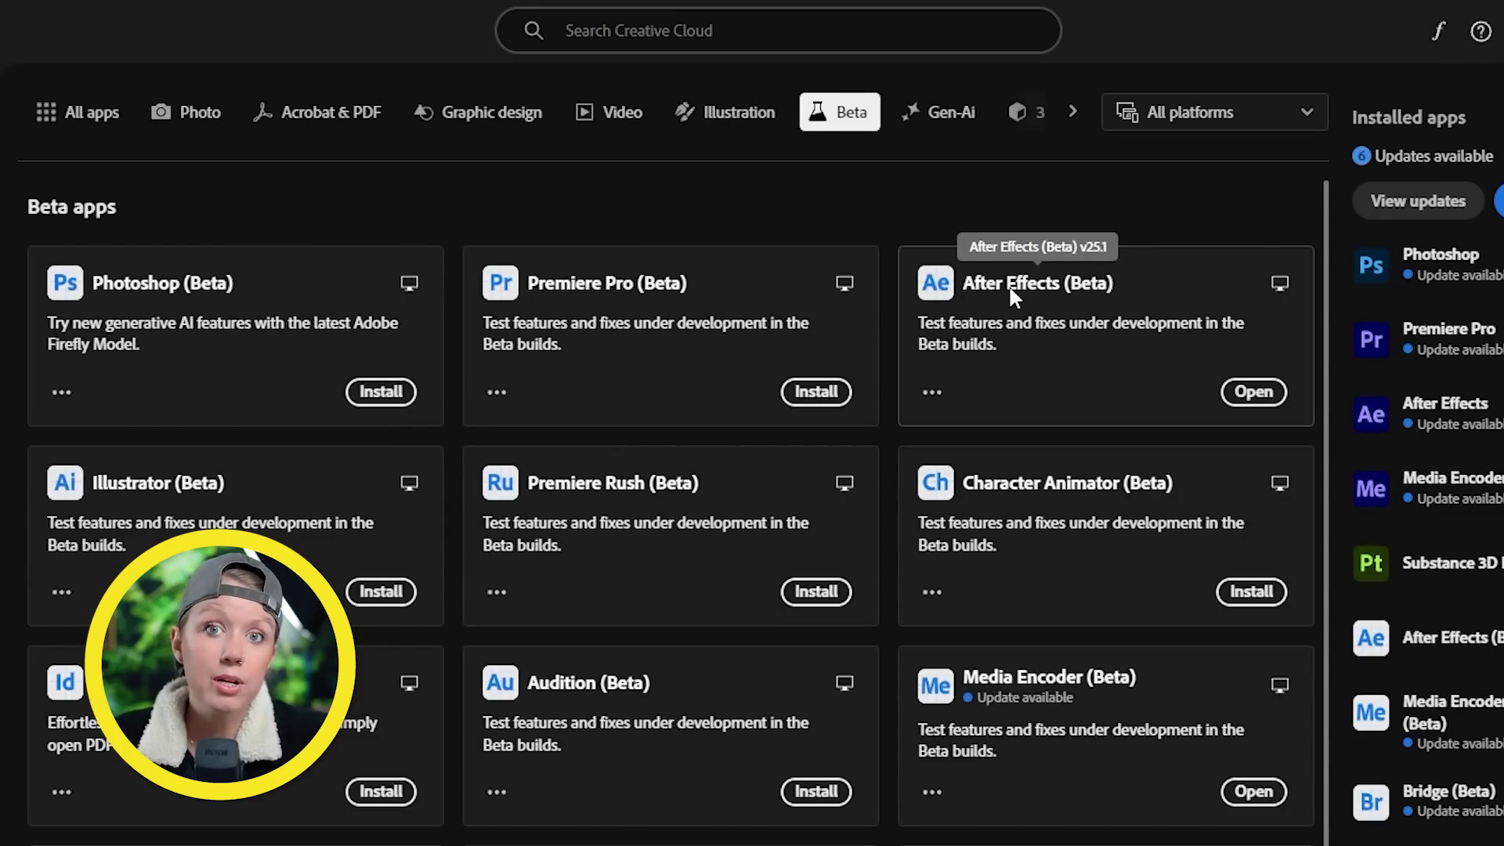
{"action": "left_click", "coordinate": [49, 125]}
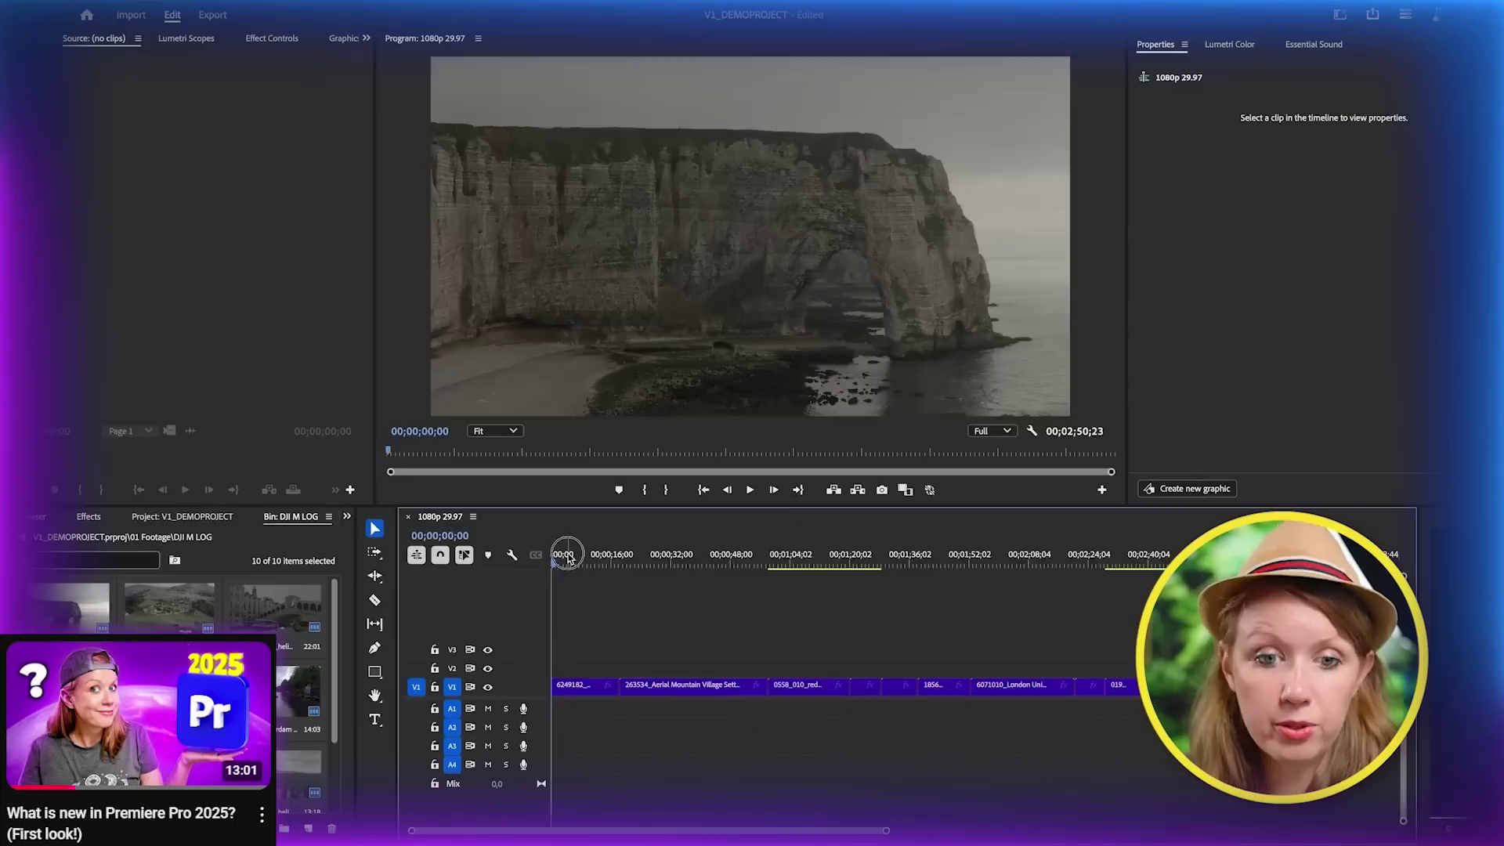
{"action": "left_click_drag", "start_coordinate": [564, 582], "coordinate": [773, 586]}
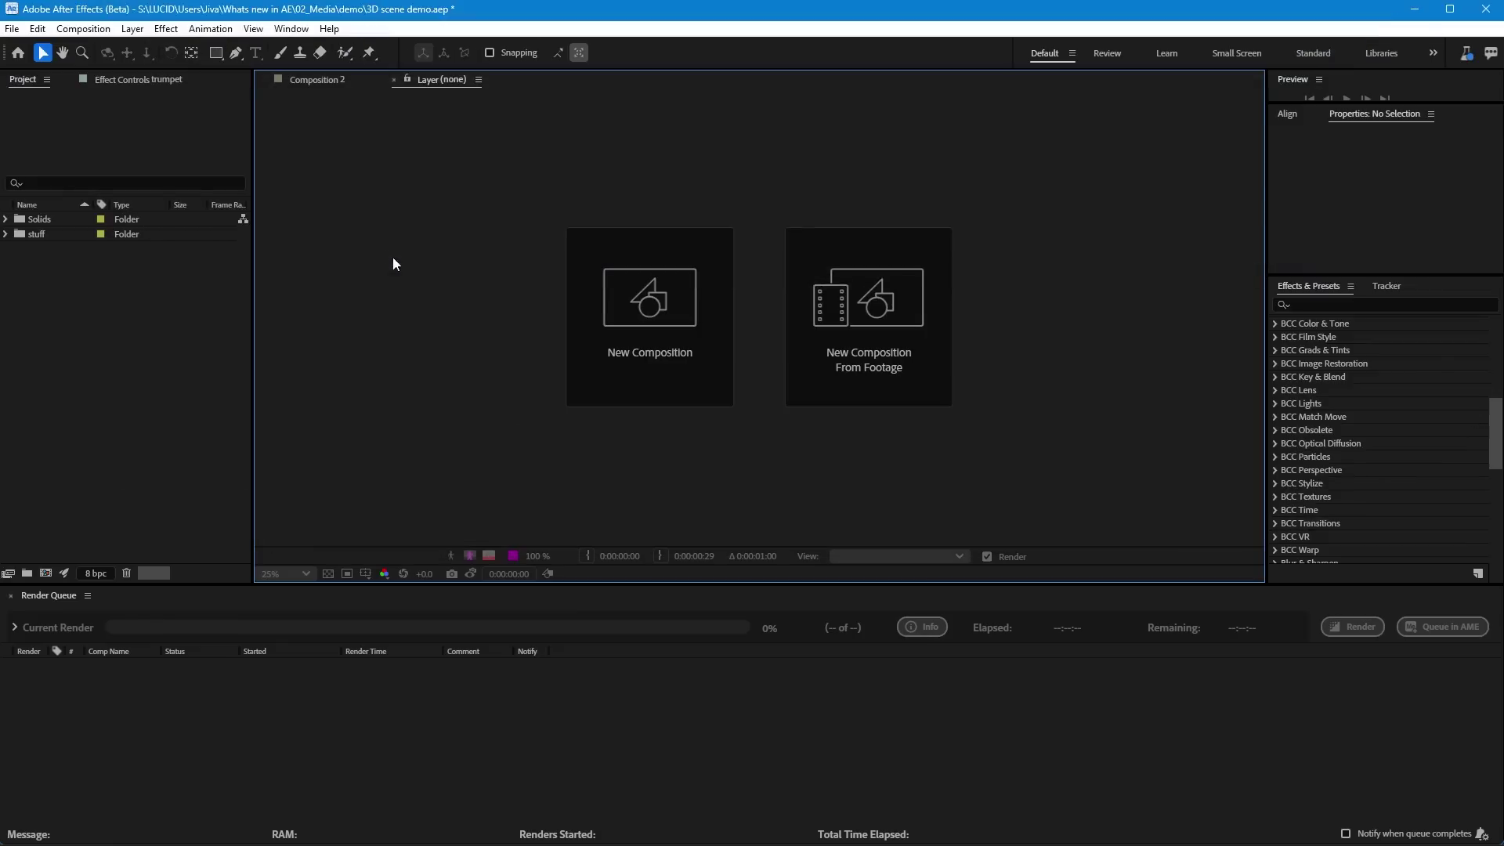
- In the Appearance preferences, try the Dark and Light color themes, return to Darkest, and turn on accessible color contrast
{"action": "left_click", "coordinate": [40, 30]}
{"action": "mouse_move", "coordinate": [184, 791]}
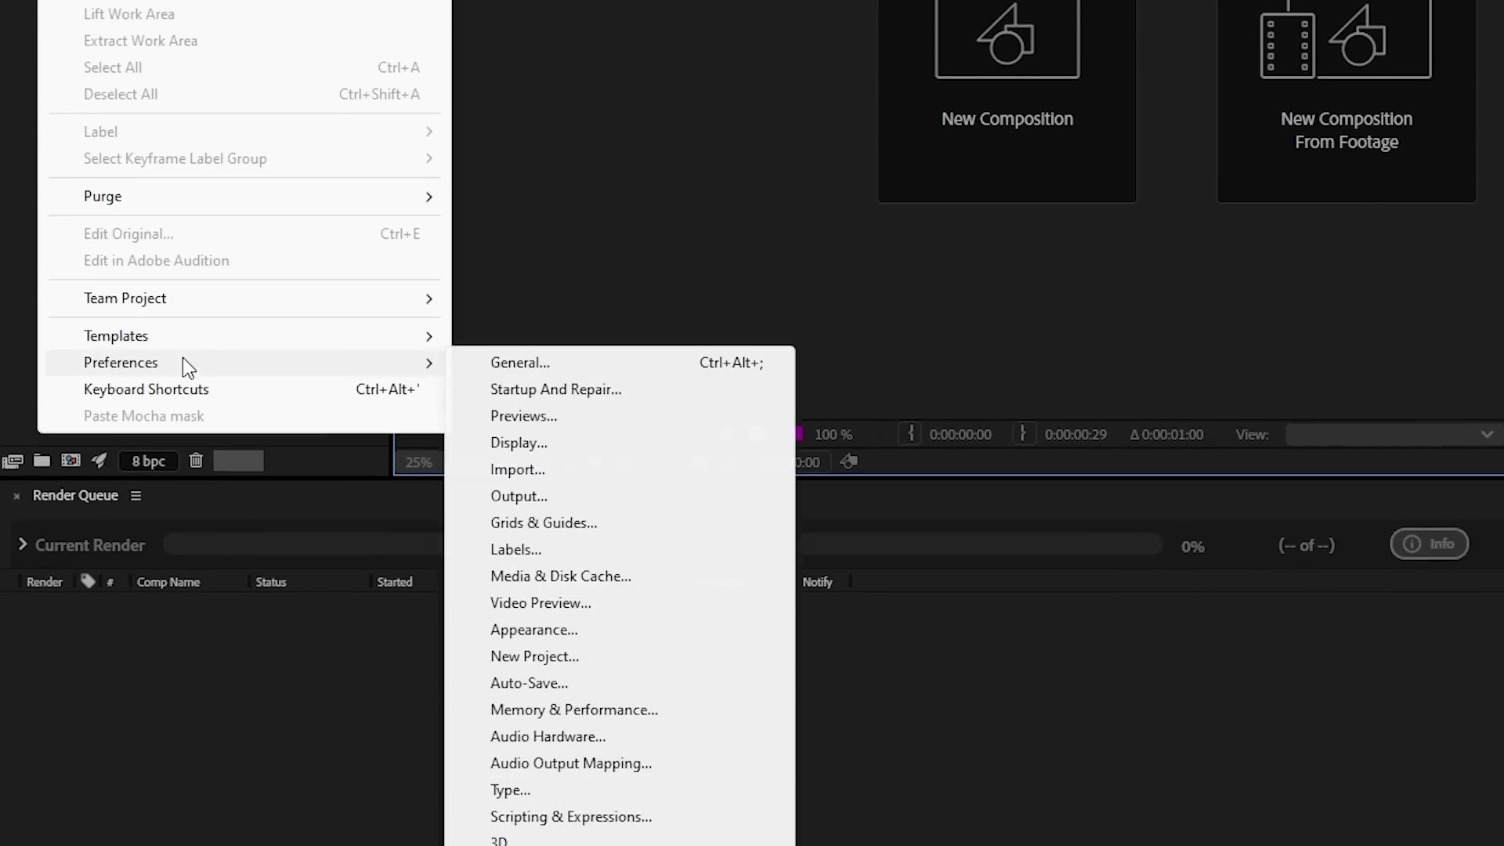
{"action": "left_click", "coordinate": [565, 636]}
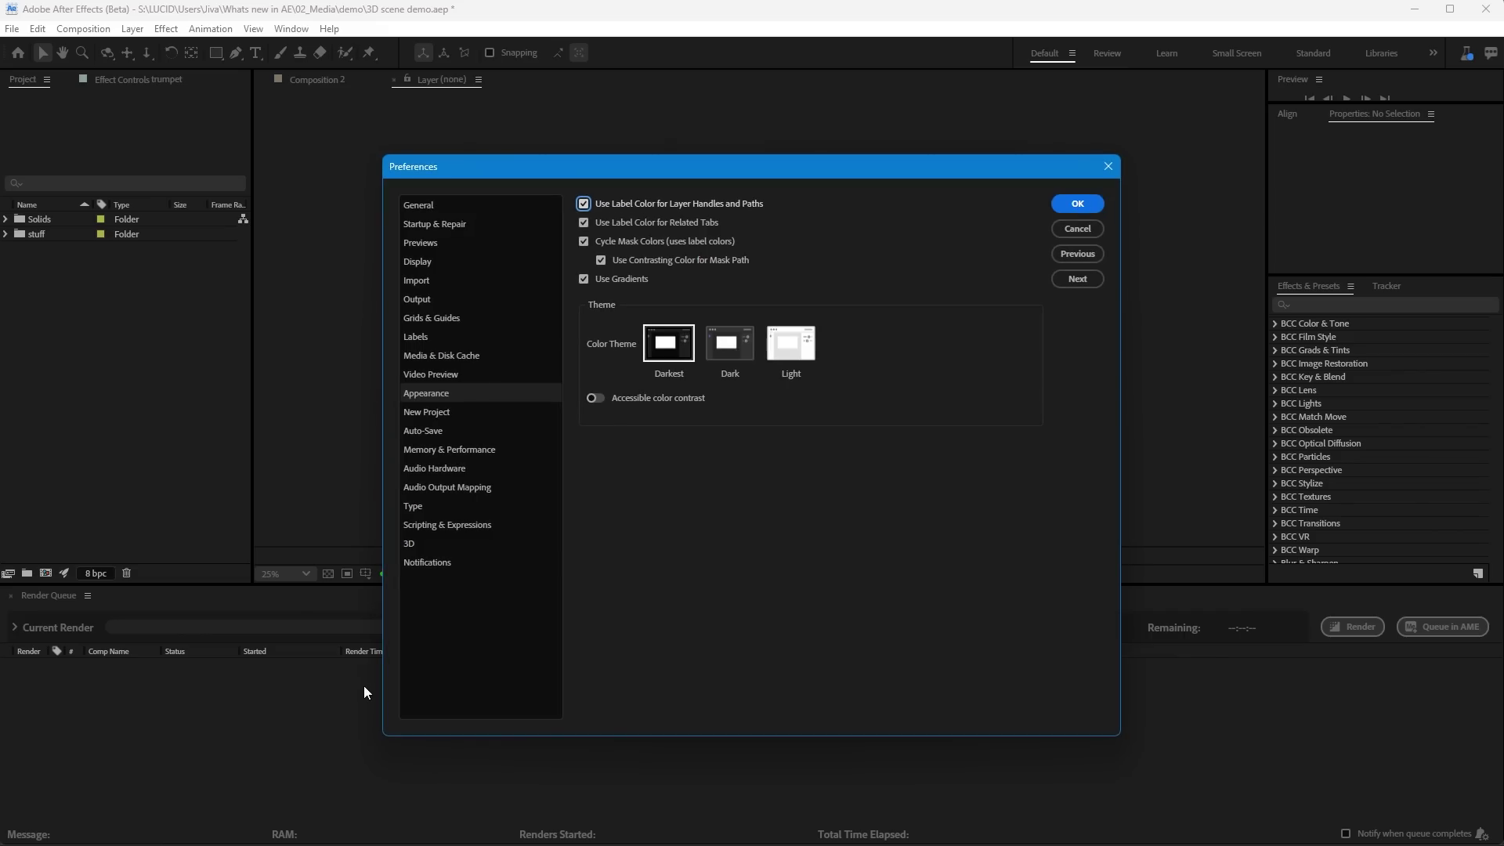
{"action": "left_click", "coordinate": [734, 349]}
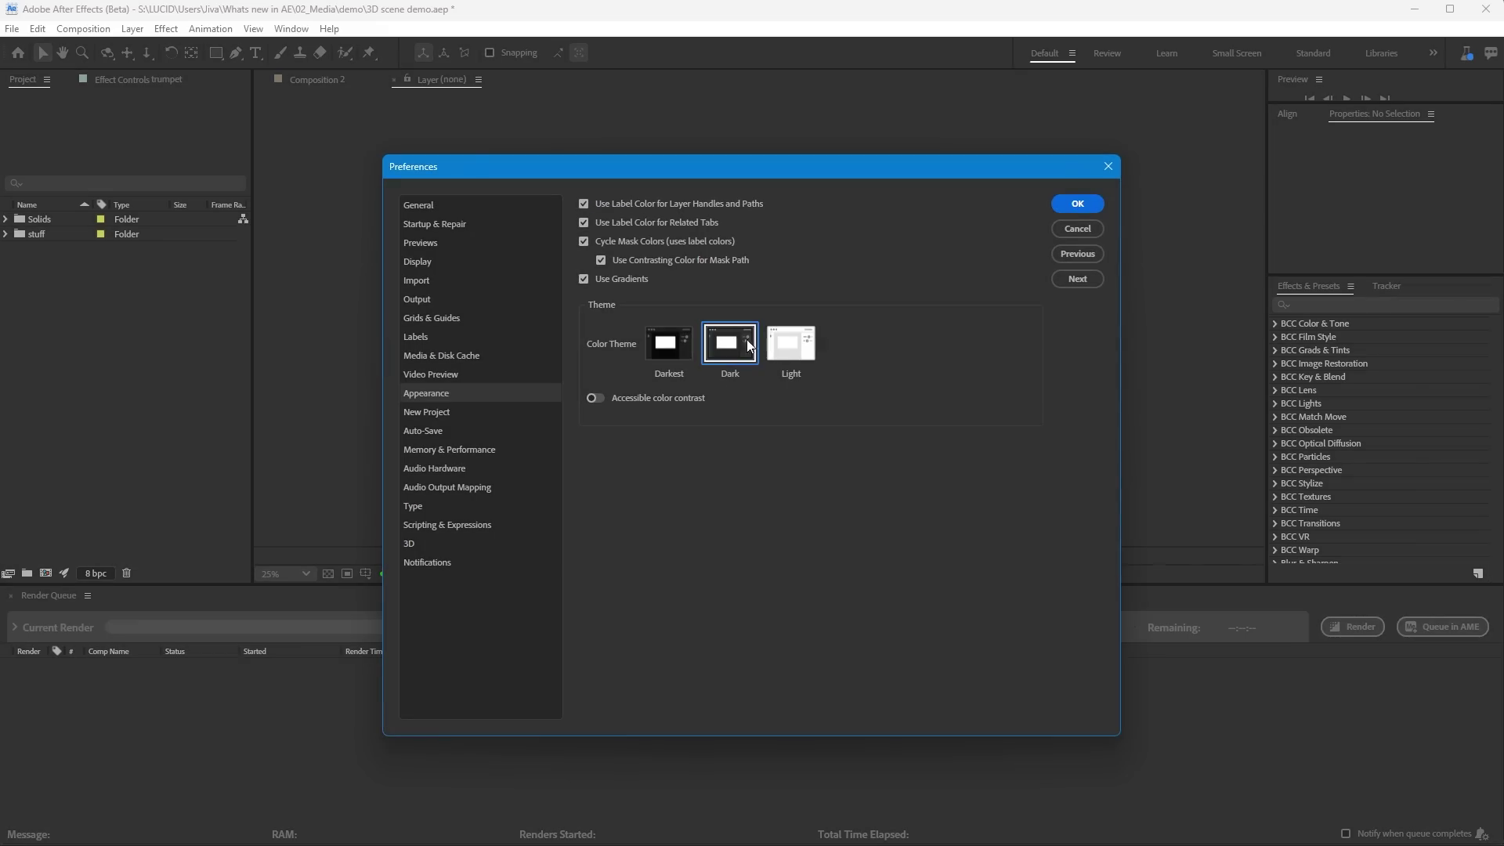
{"action": "left_click", "coordinate": [779, 343]}
{"action": "left_click", "coordinate": [722, 351]}
{"action": "left_click", "coordinate": [679, 352]}
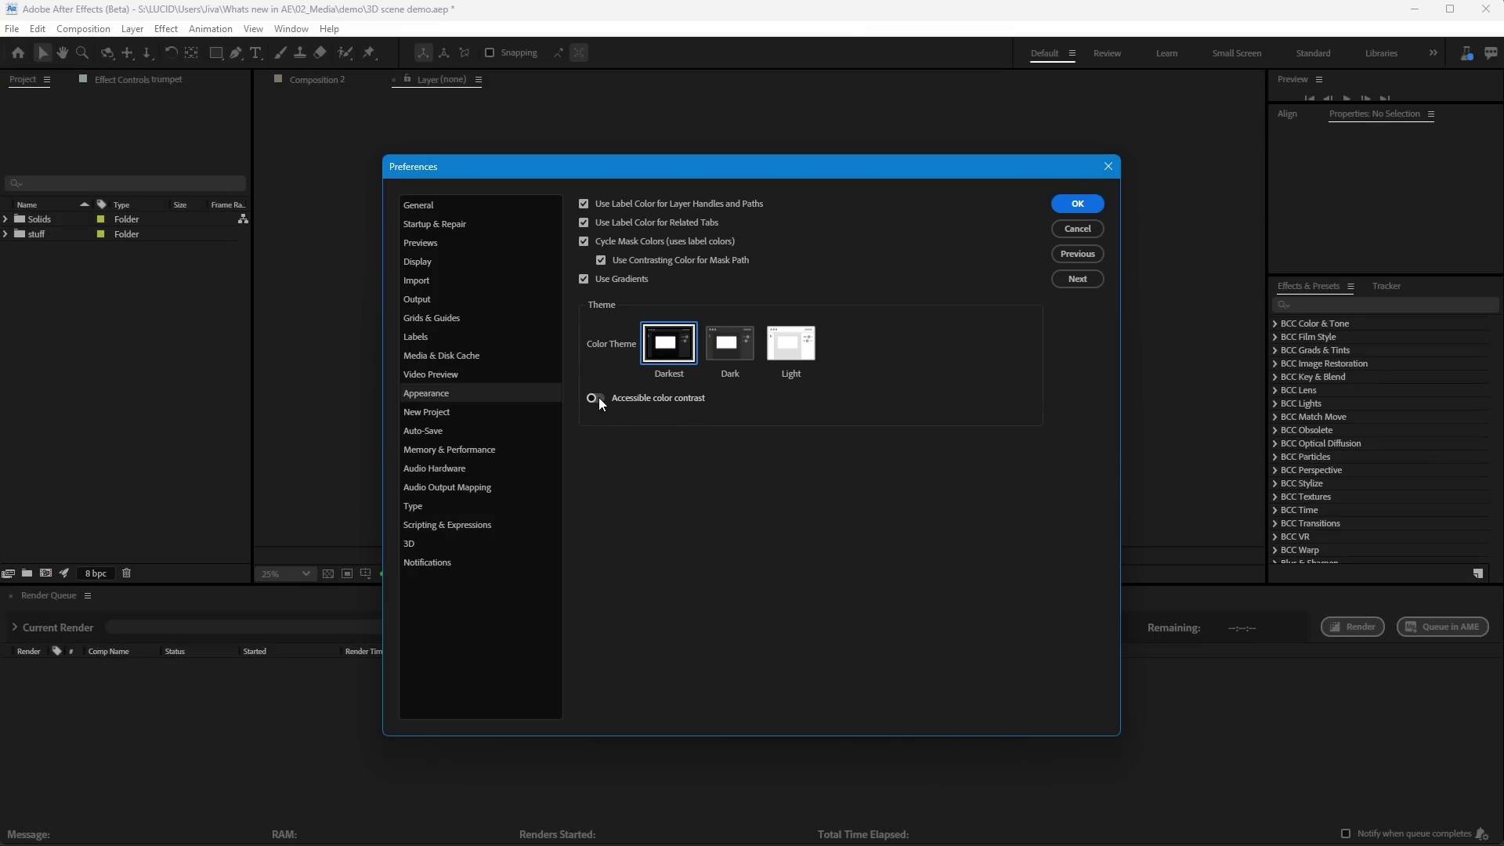
{"action": "left_click", "coordinate": [597, 398]}
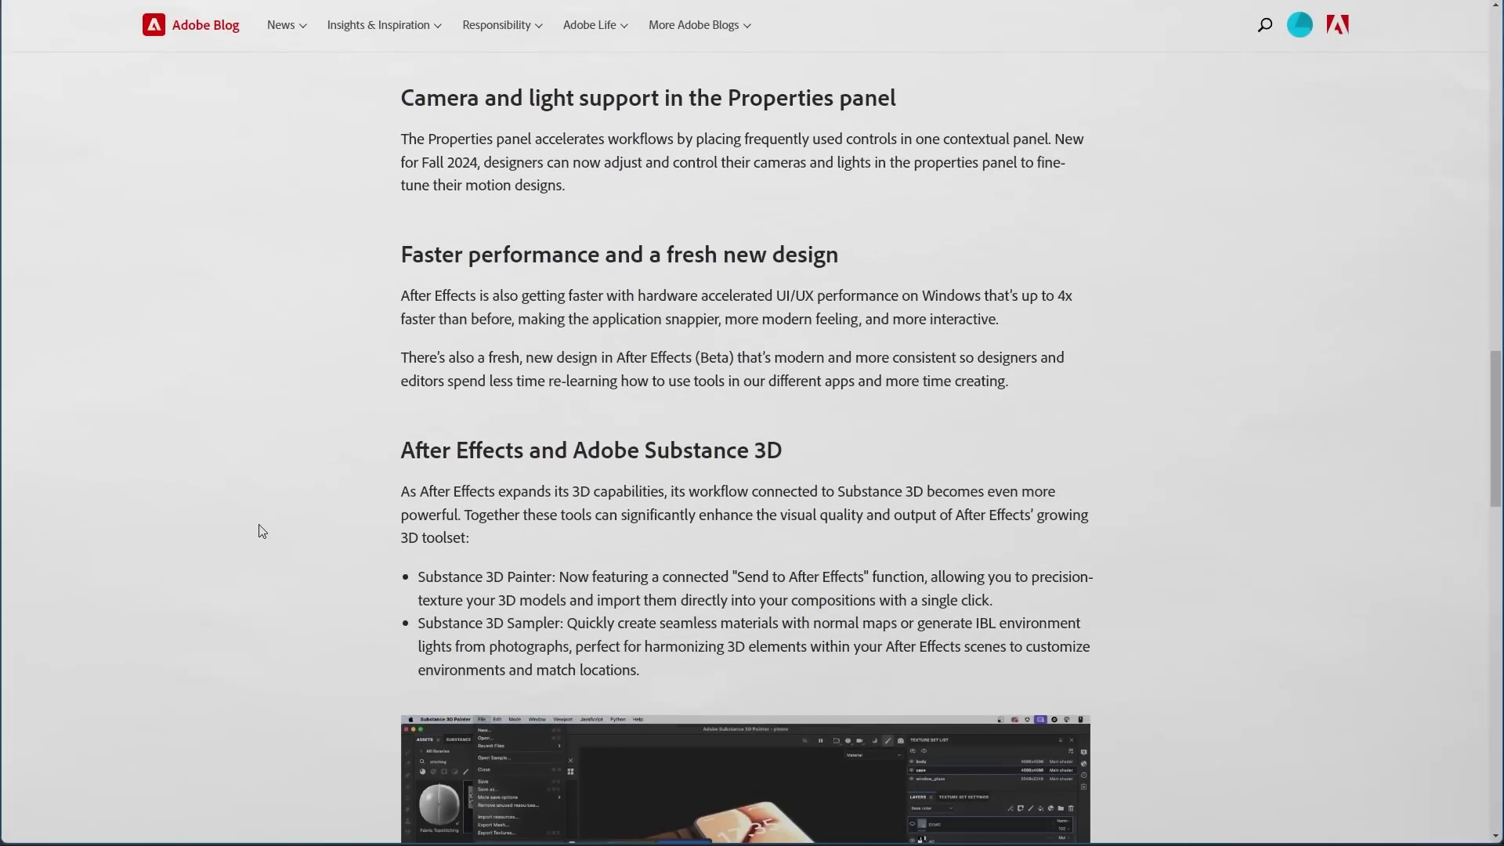
{"action": "left_click_drag", "start_coordinate": [564, 298], "coordinate": [818, 295]}
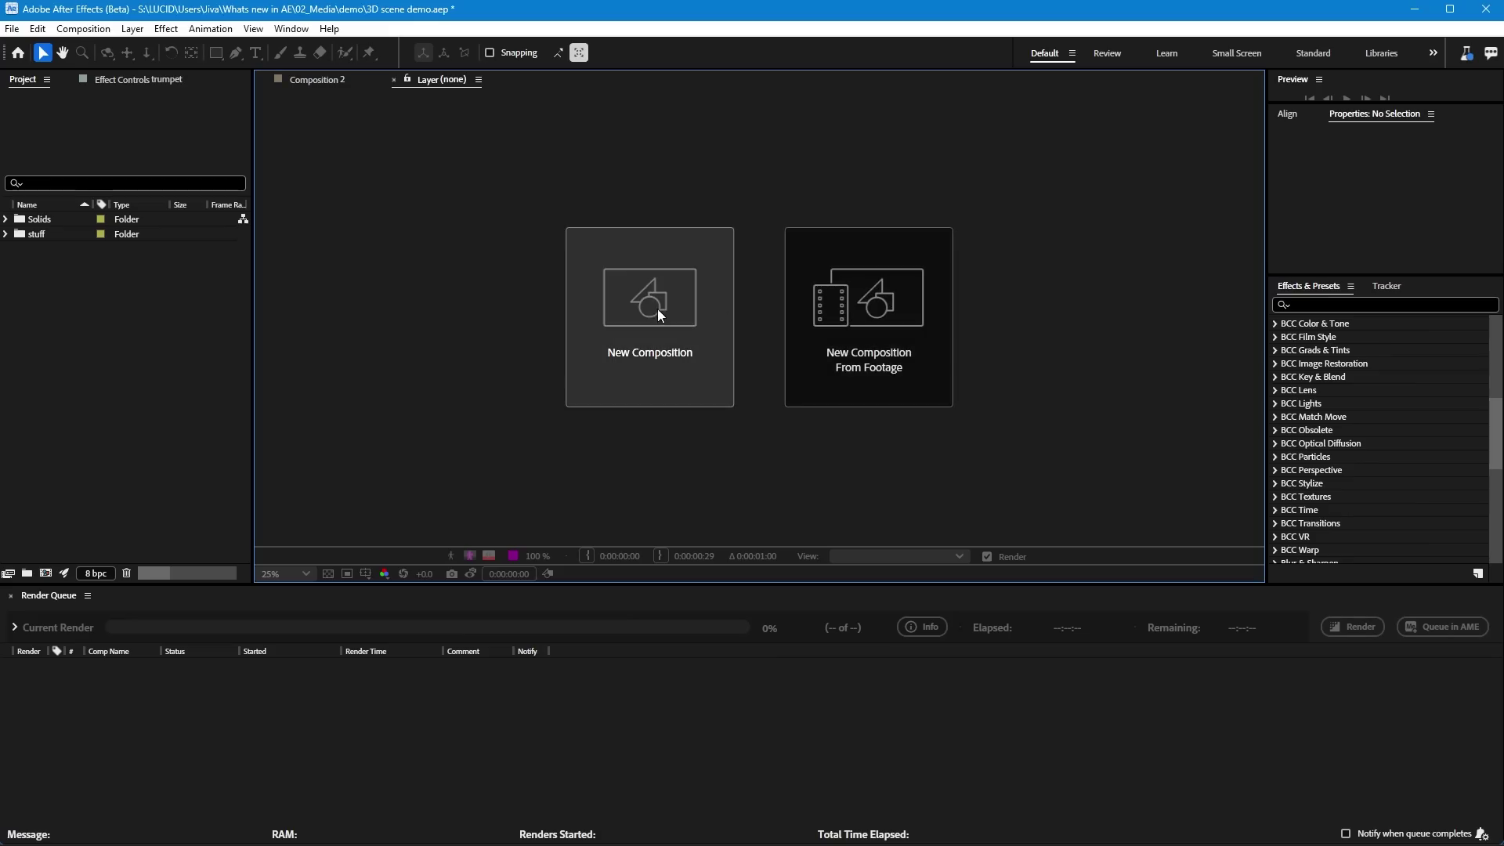
- Create a 6-second UHD (4K) composition at 29.97 fps and preview the empty-room clip in the footage viewer
{"action": "left_click", "coordinate": [657, 311]}
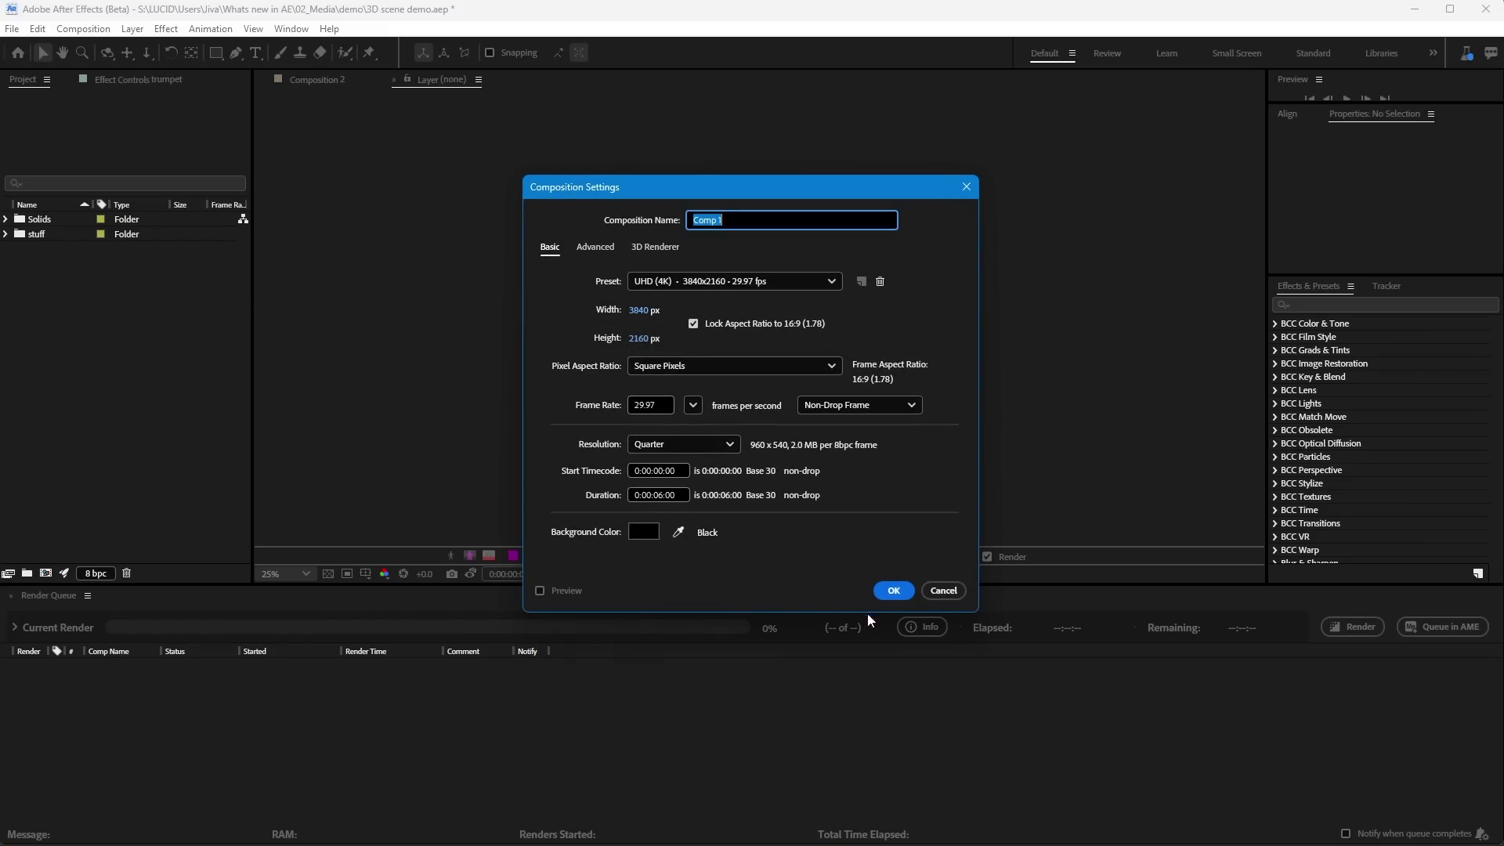
{"action": "left_click", "coordinate": [900, 596]}
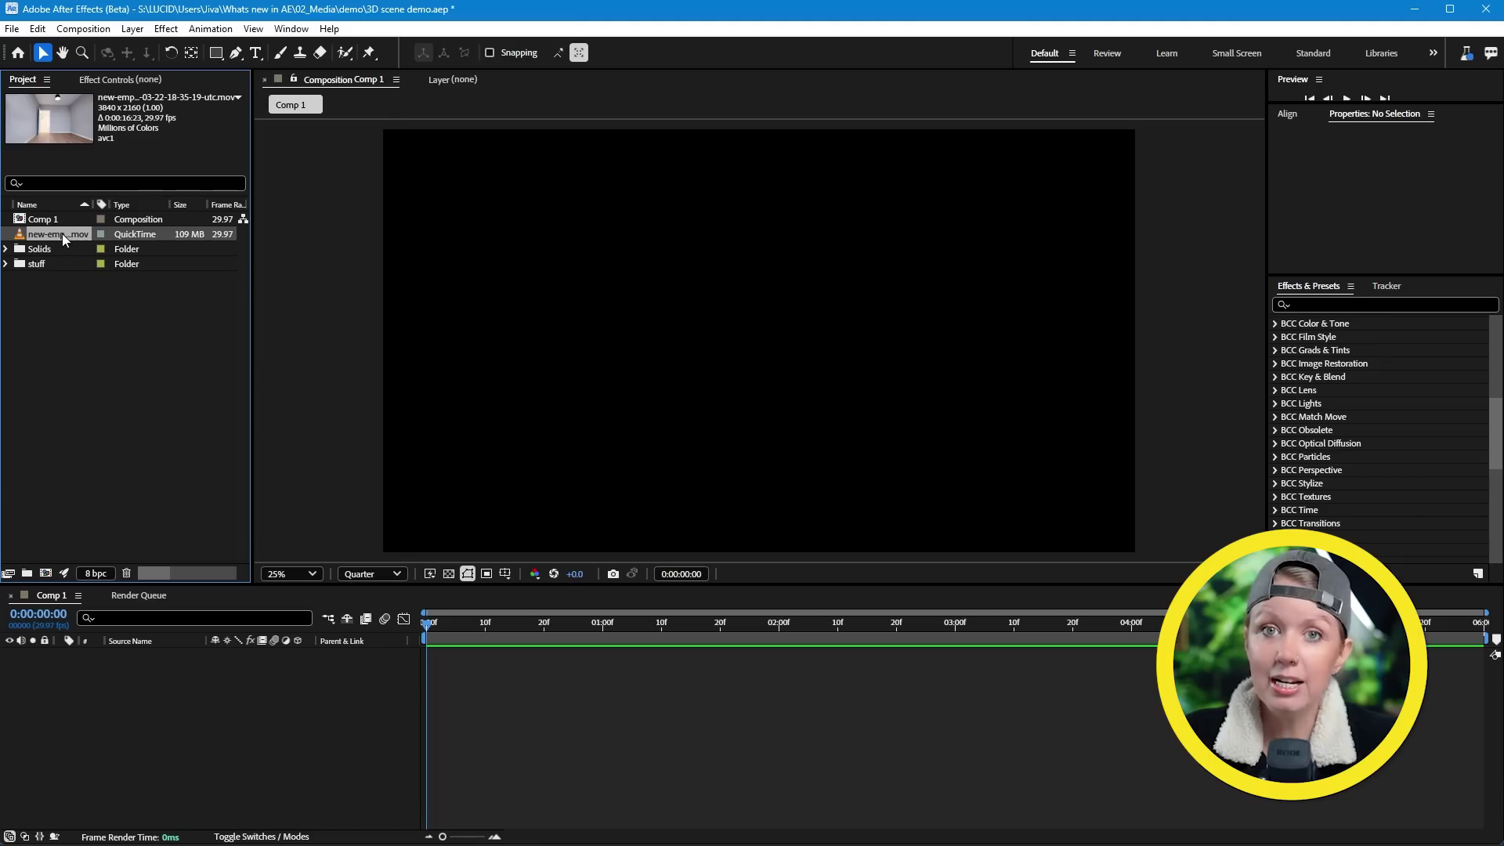
{"action": "double_click", "coordinate": [63, 234]}
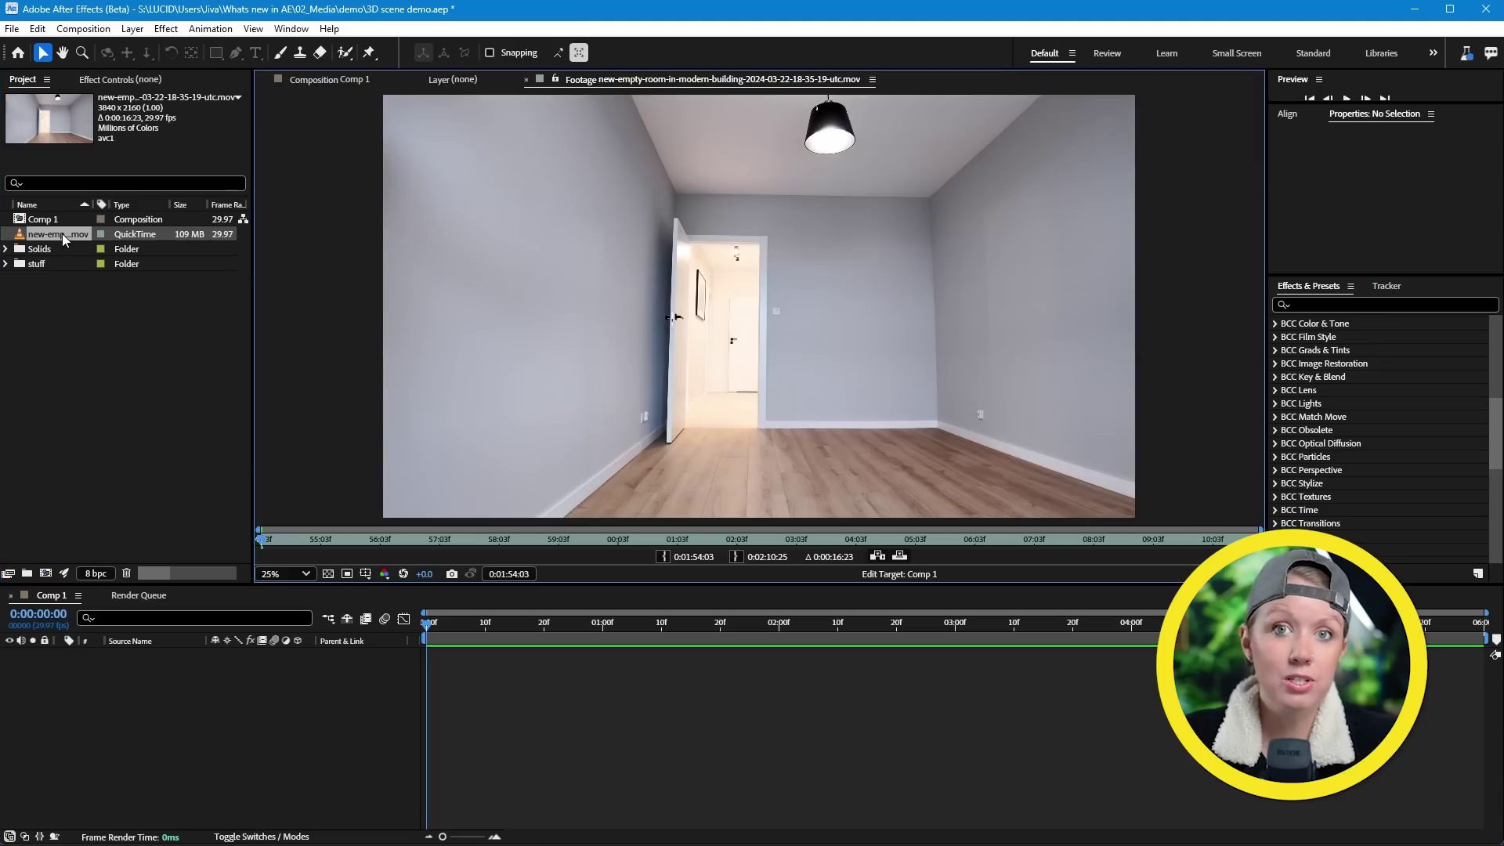
{"action": "left_click_drag", "start_coordinate": [266, 543], "coordinate": [230, 543]}
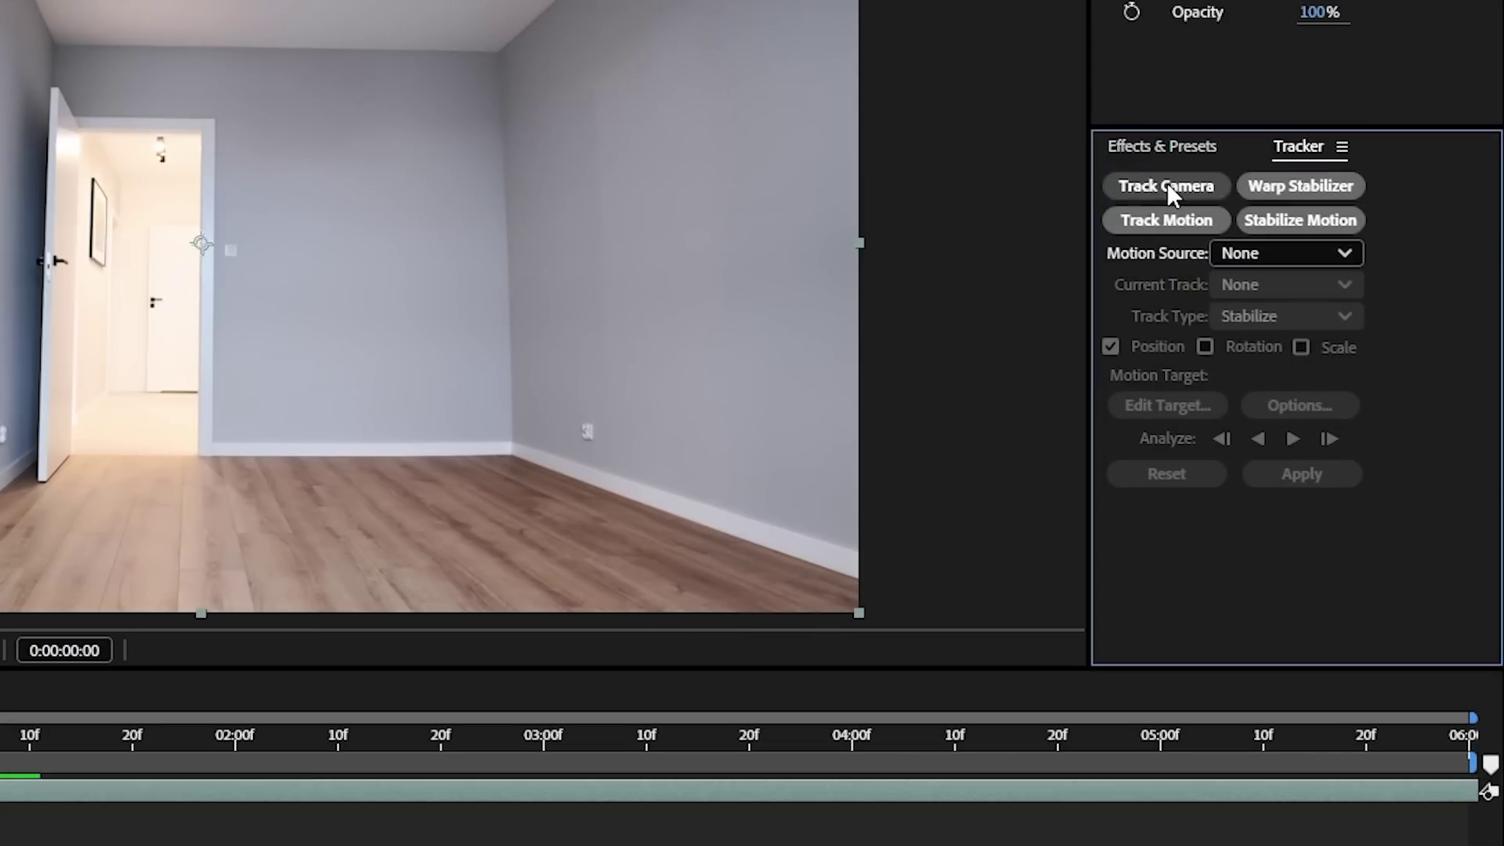
- Run Track Camera on the empty-room clip and select its 3D Camera Tracker effect to display the track points
{"action": "left_click", "coordinate": [1314, 309]}
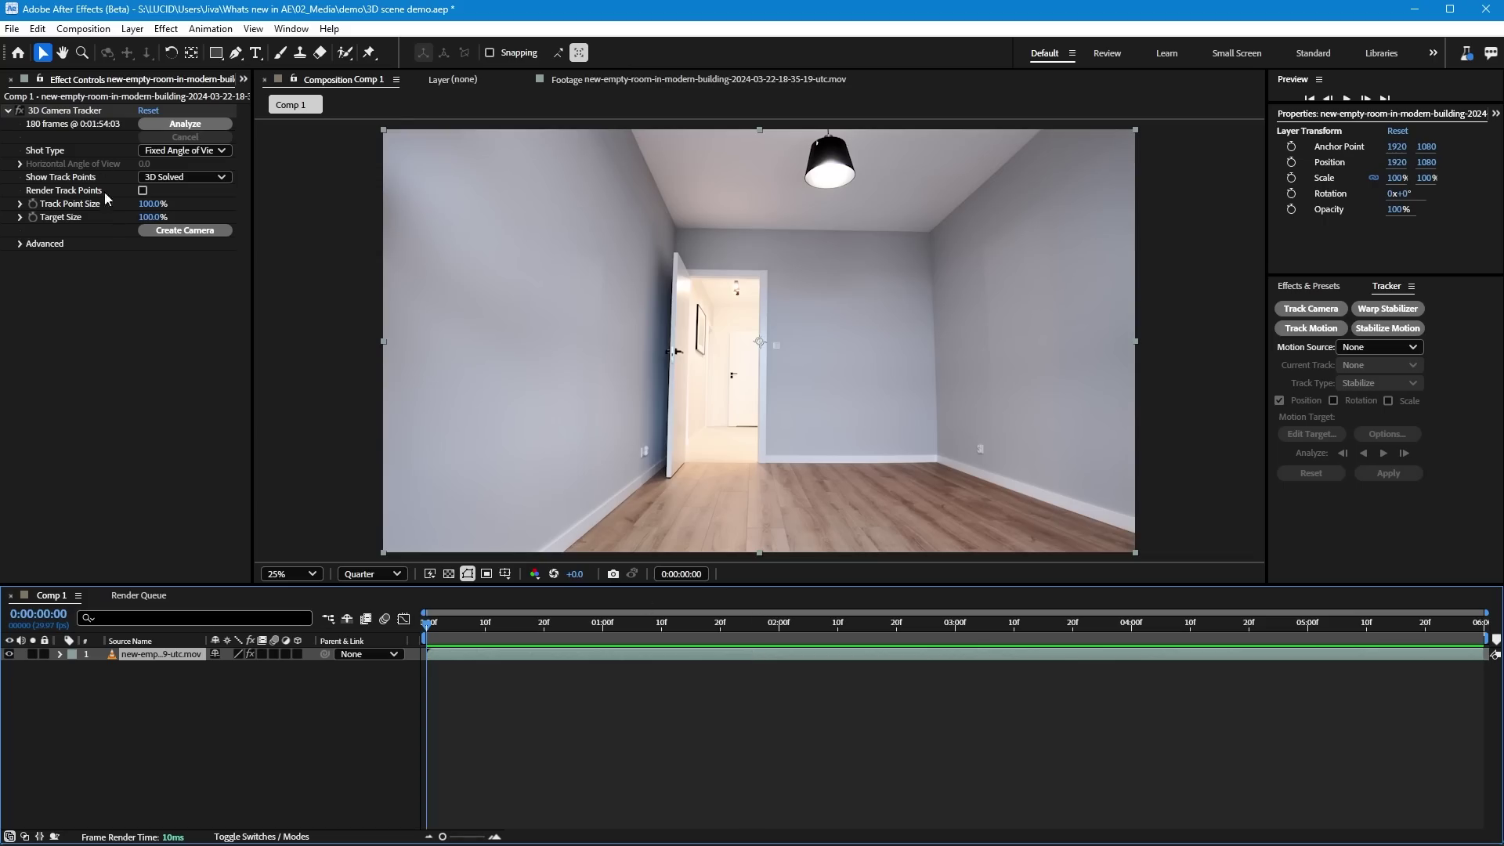
{"action": "left_click", "coordinate": [91, 114]}
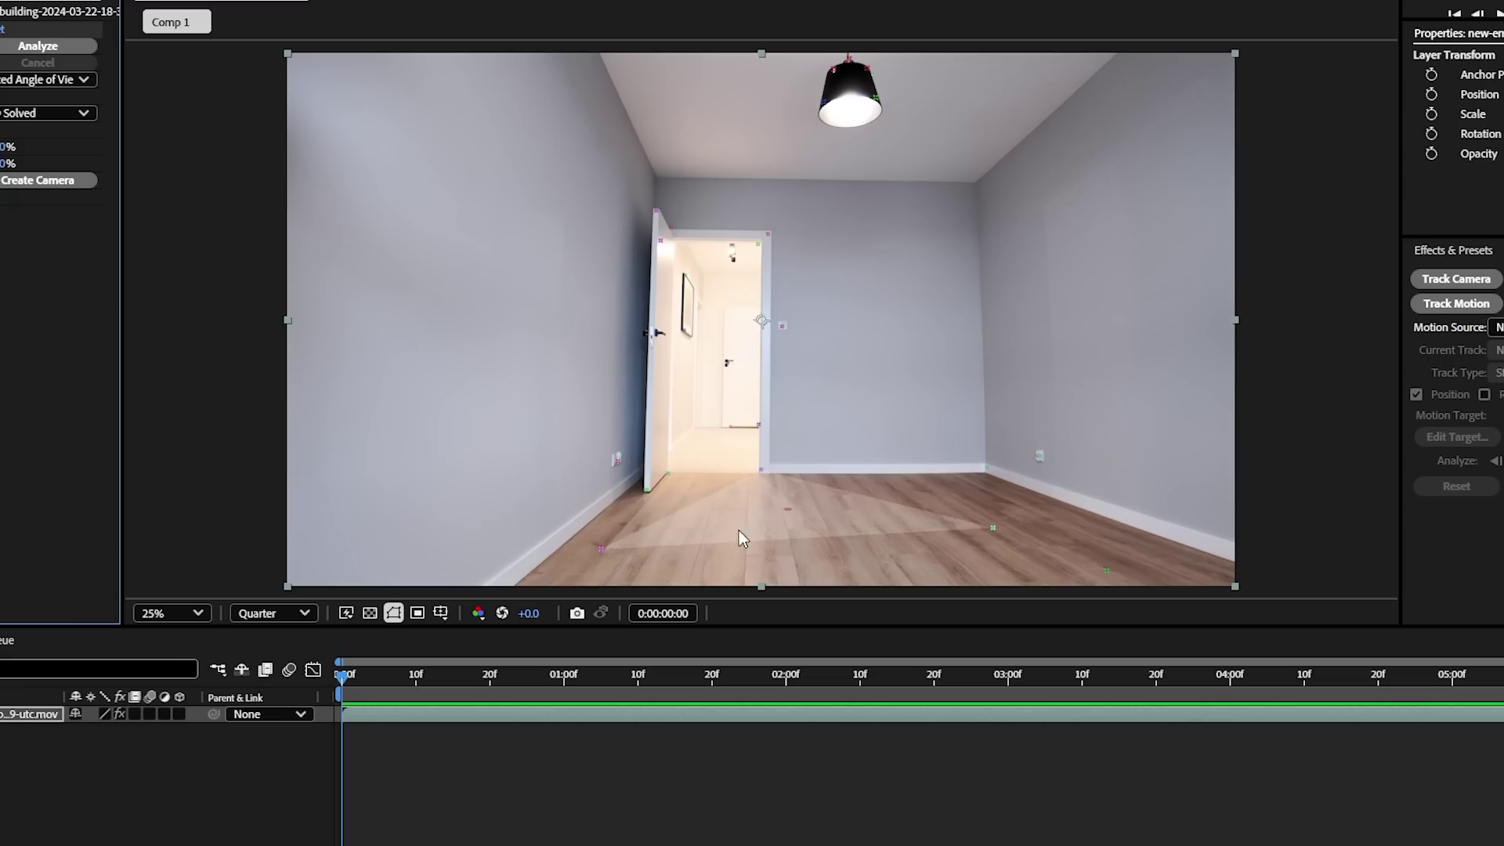
- Set the ground plane and origin from track points on the floor, and create a shadow catcher, camera and light there
{"action": "left_click", "coordinate": [792, 520]}
{"action": "right_click", "coordinate": [793, 520]}
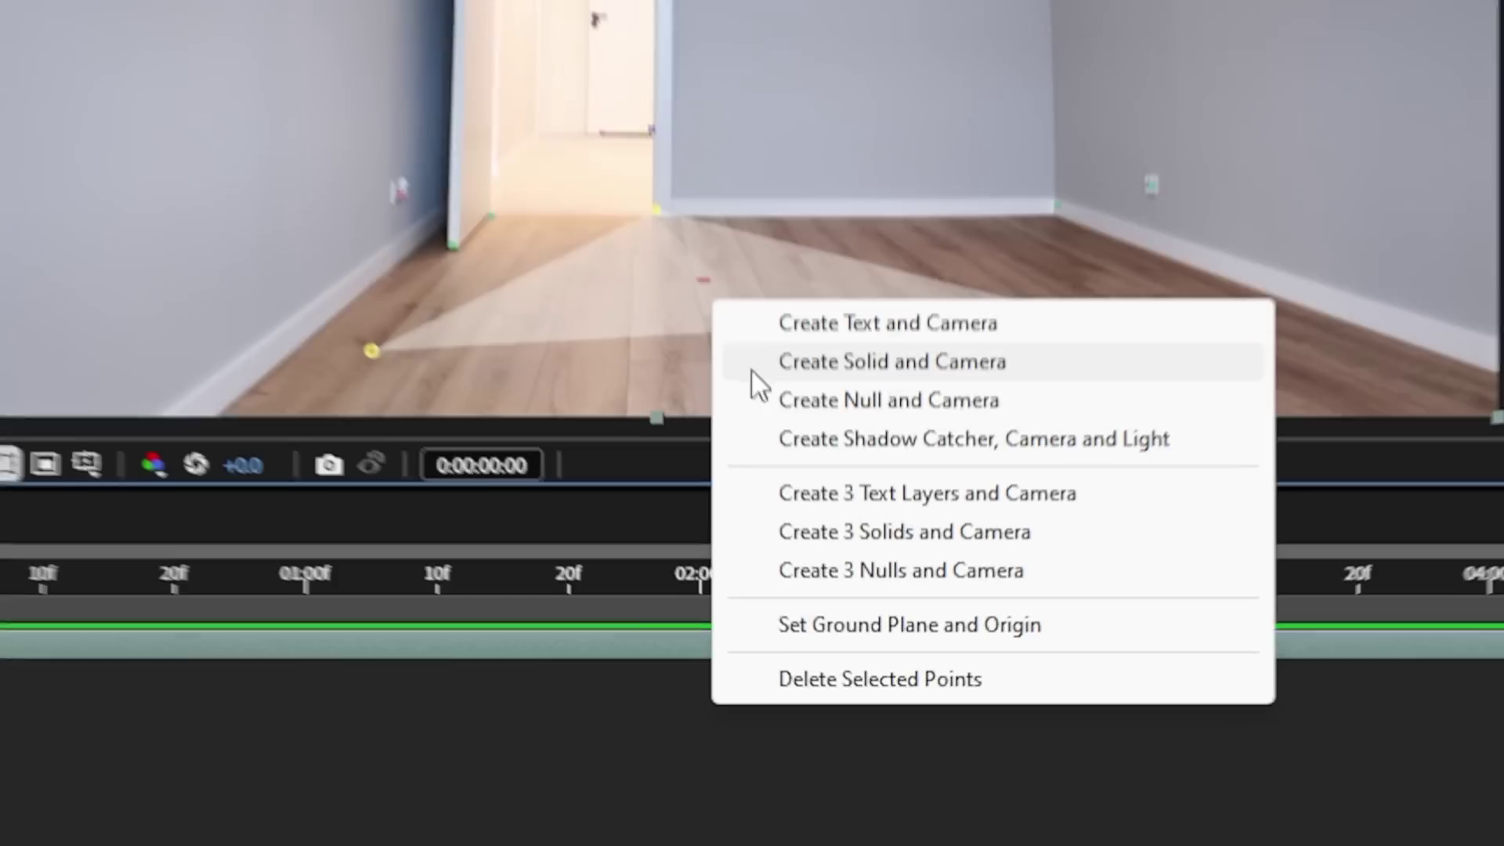
{"action": "left_click", "coordinate": [852, 636]}
{"action": "right_click", "coordinate": [677, 276]}
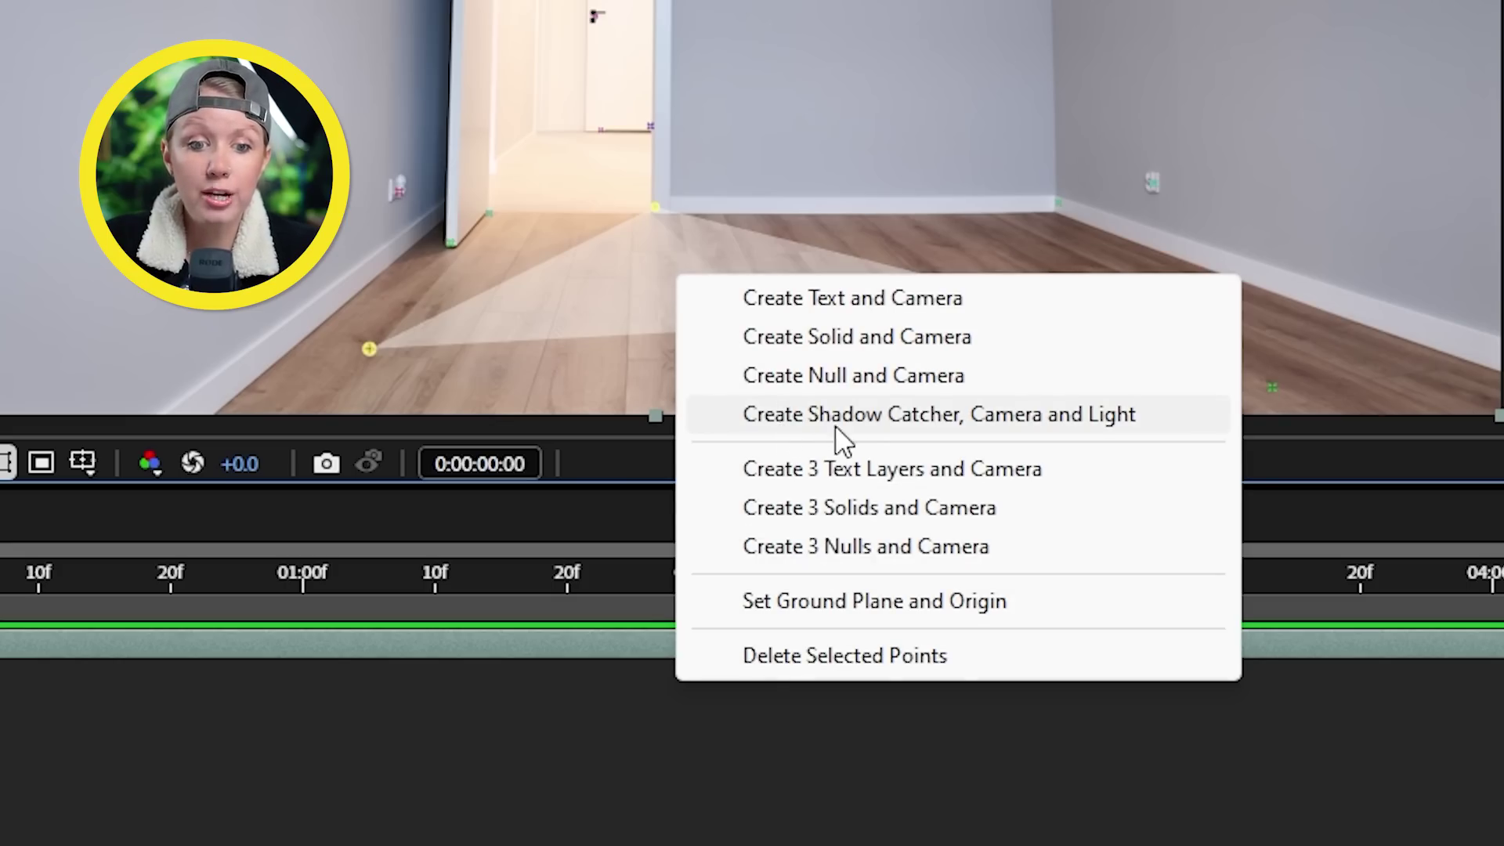
{"action": "left_click", "coordinate": [879, 428]}
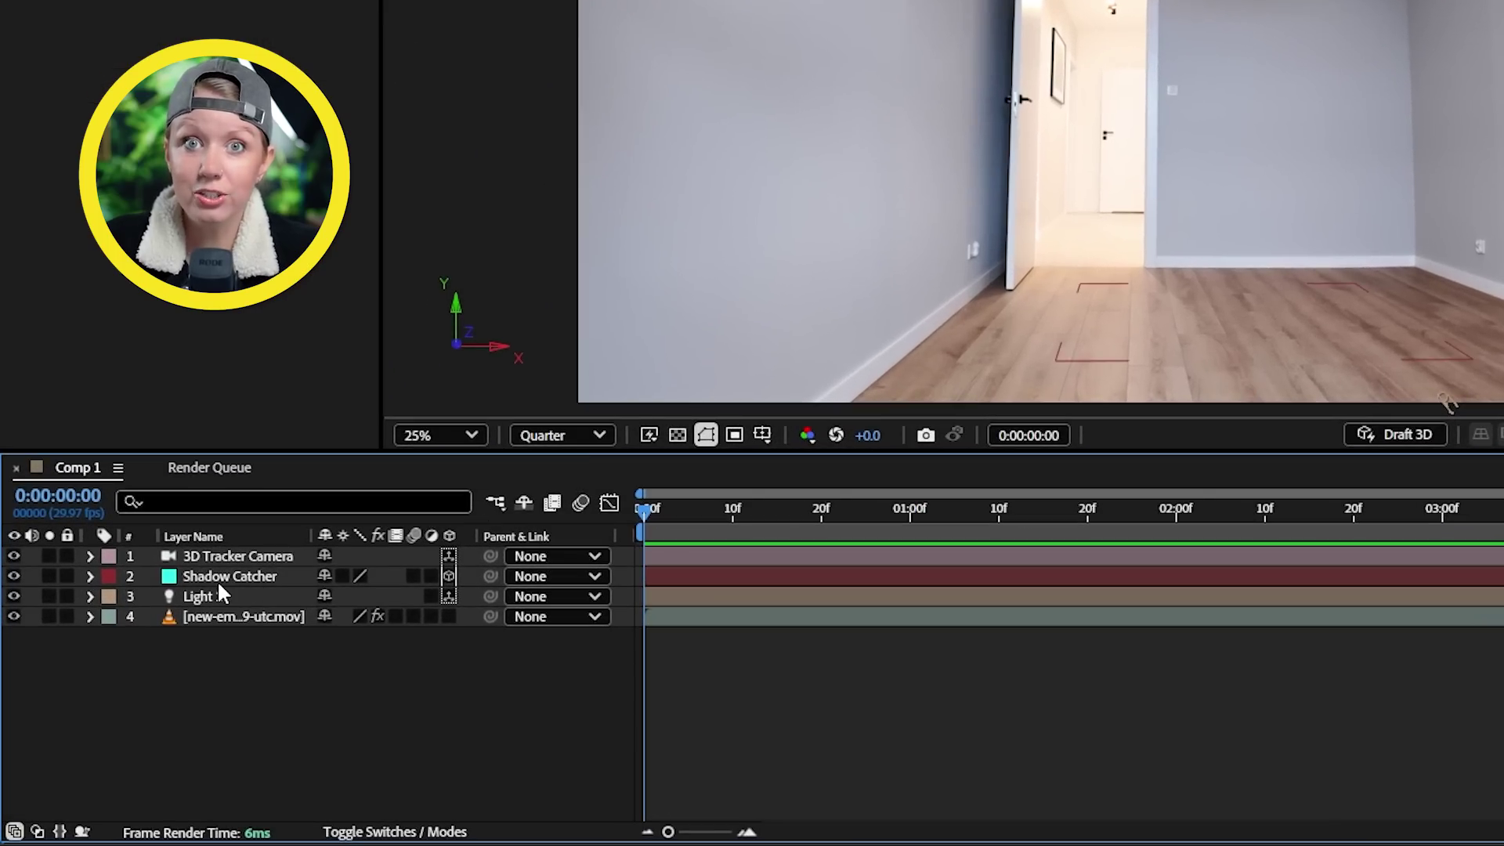
- Examine the Shadow Catcher layer's transform properties and the 3D Tracker Camera's camera settings
{"action": "left_click", "coordinate": [144, 670]}
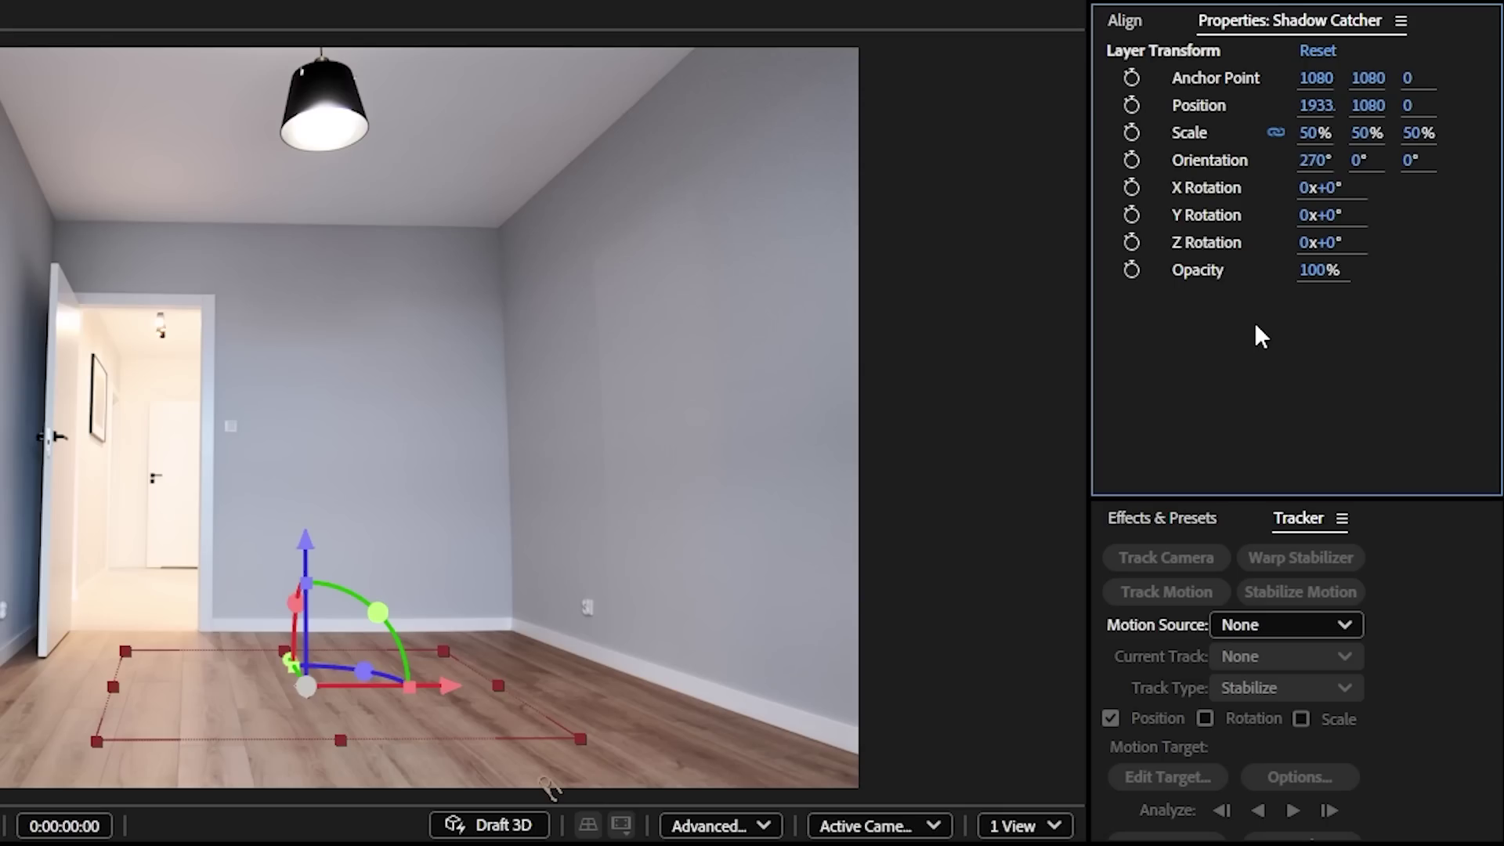
{"action": "left_click", "coordinate": [284, 724]}
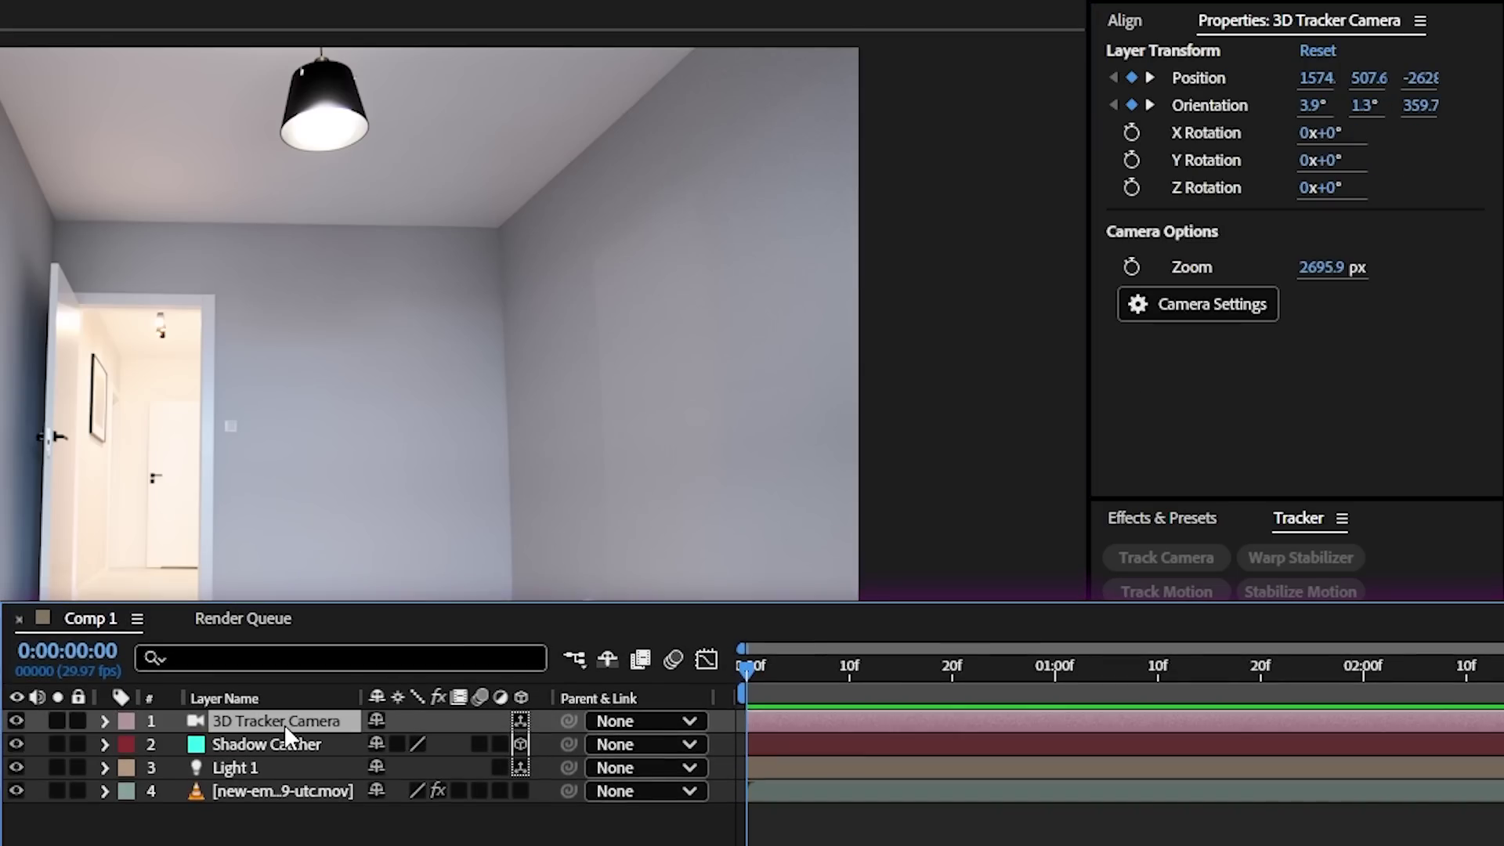
{"action": "left_click", "coordinate": [1254, 305]}
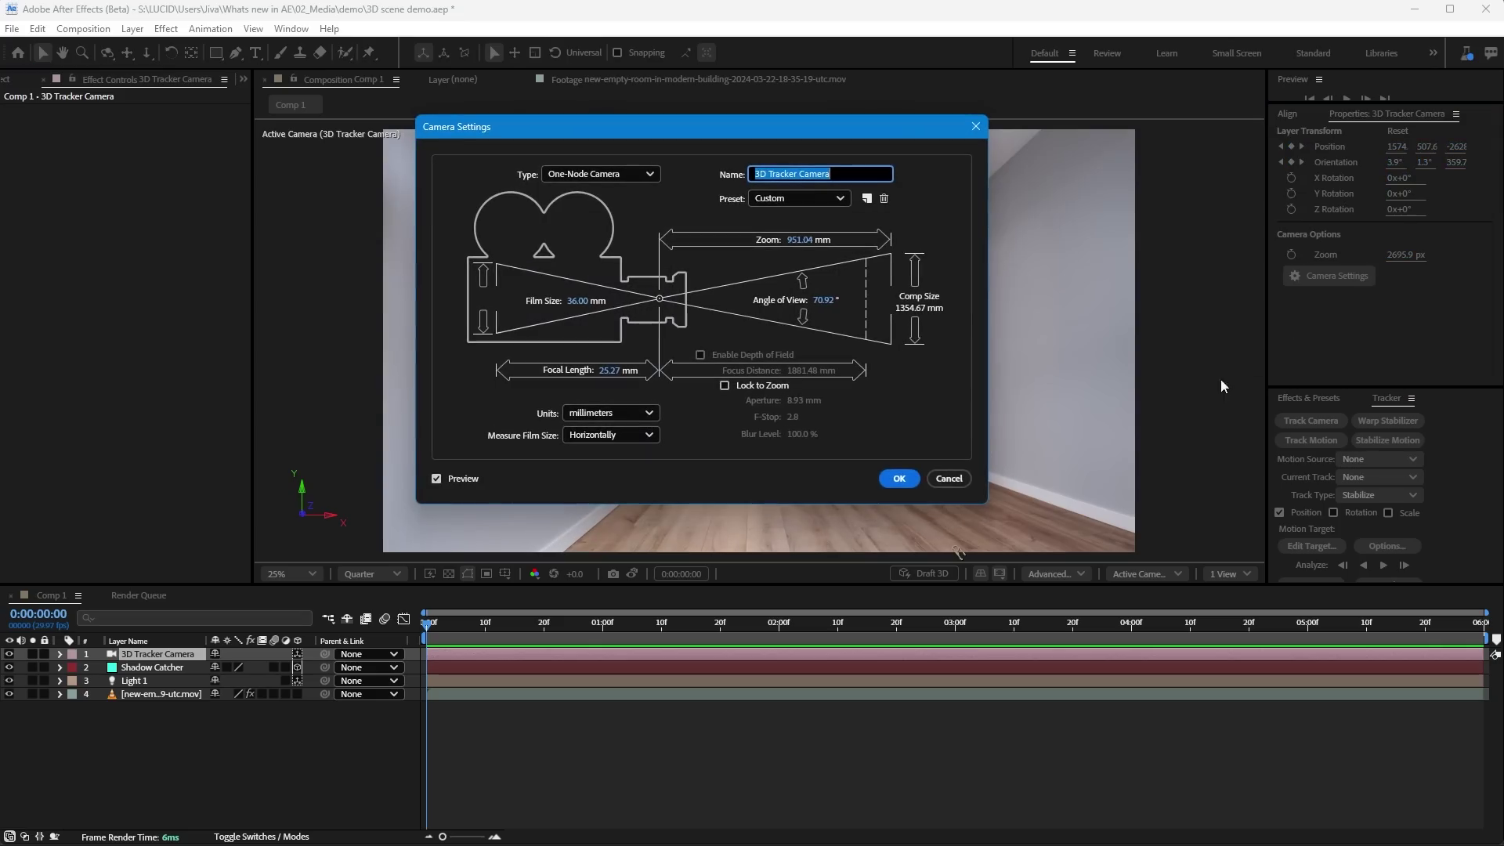
{"action": "left_click", "coordinate": [1047, 477]}
- Change Light 1 to an Environment light and choose Advanced 3D as the composition's renderer
{"action": "left_click", "coordinate": [179, 685]}
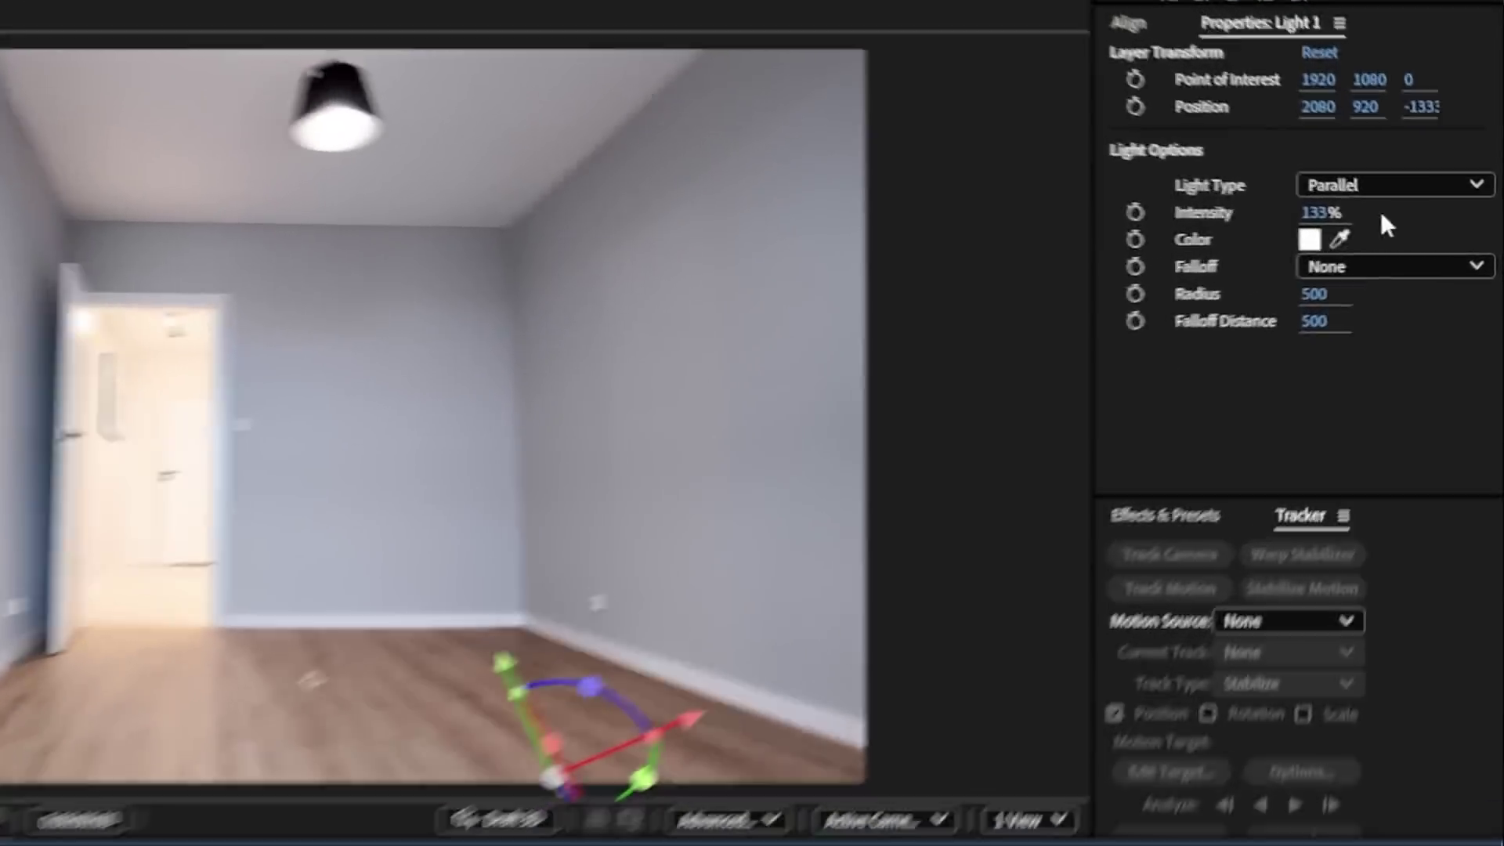
{"action": "left_click", "coordinate": [1443, 208]}
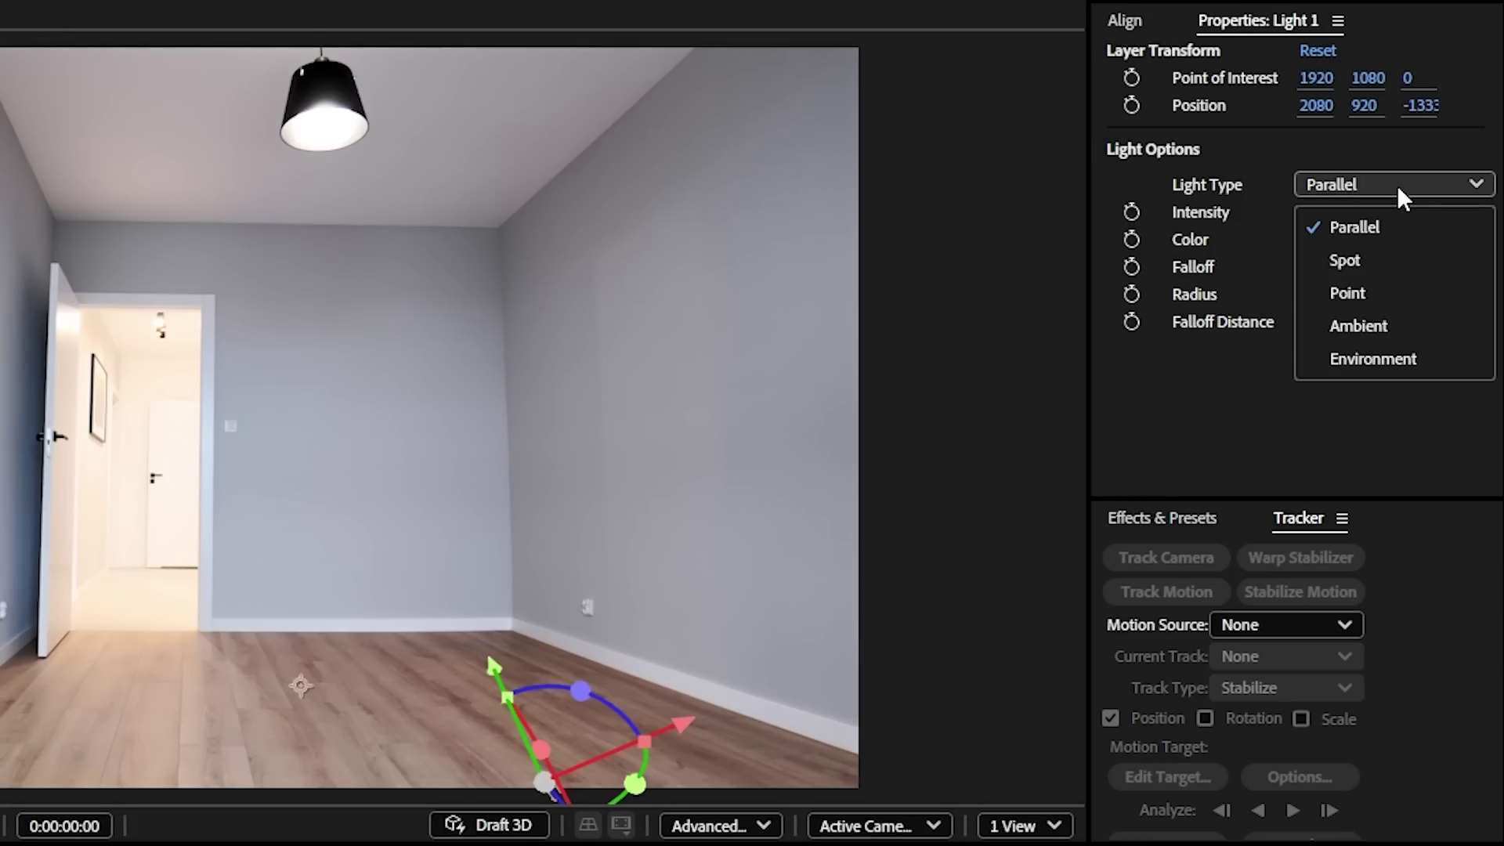
{"action": "left_click", "coordinate": [1392, 364]}
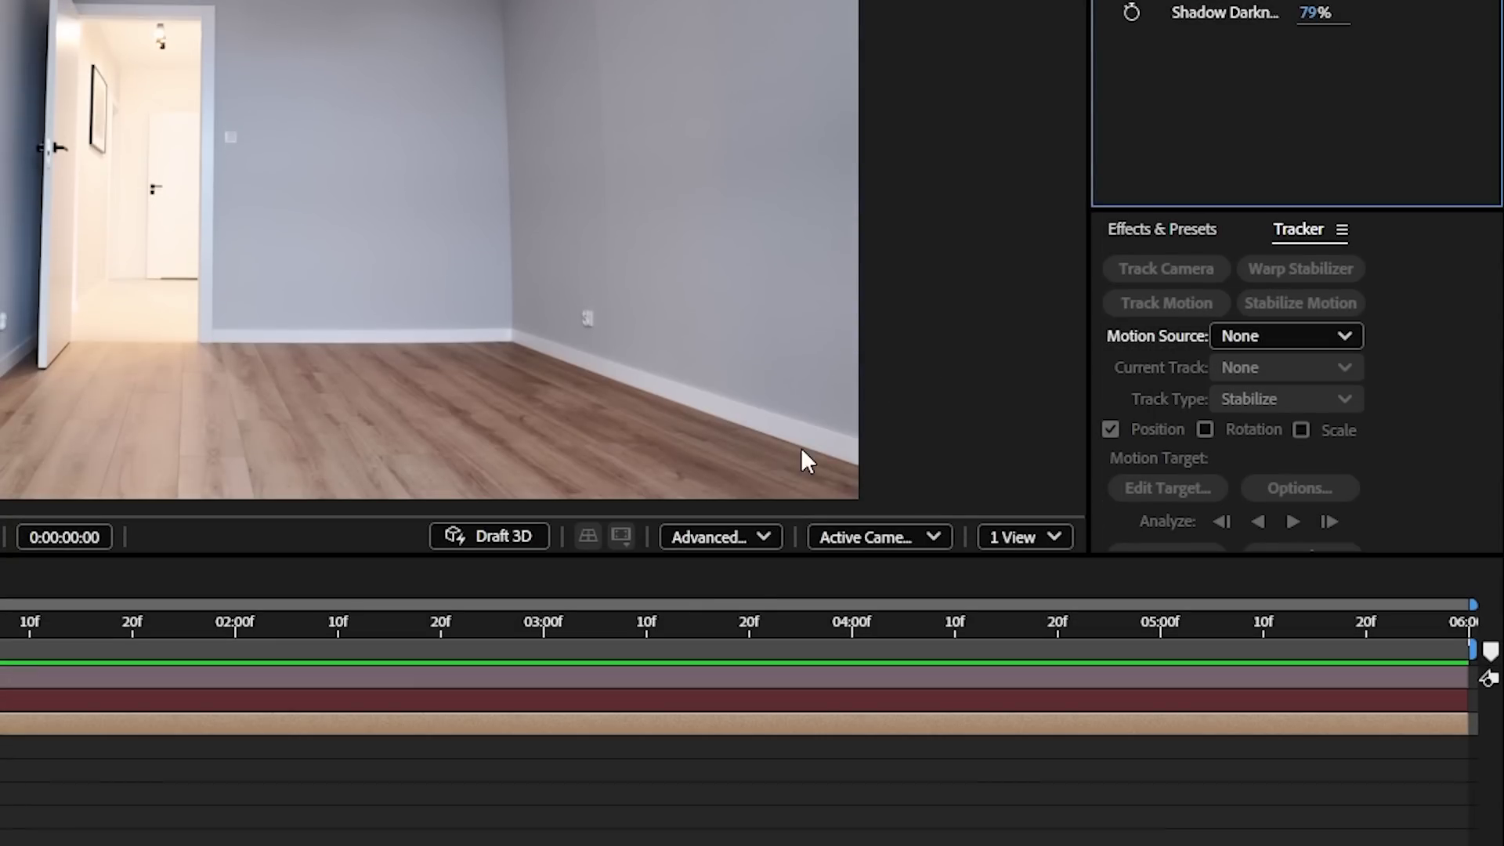
{"action": "left_click", "coordinate": [730, 824]}
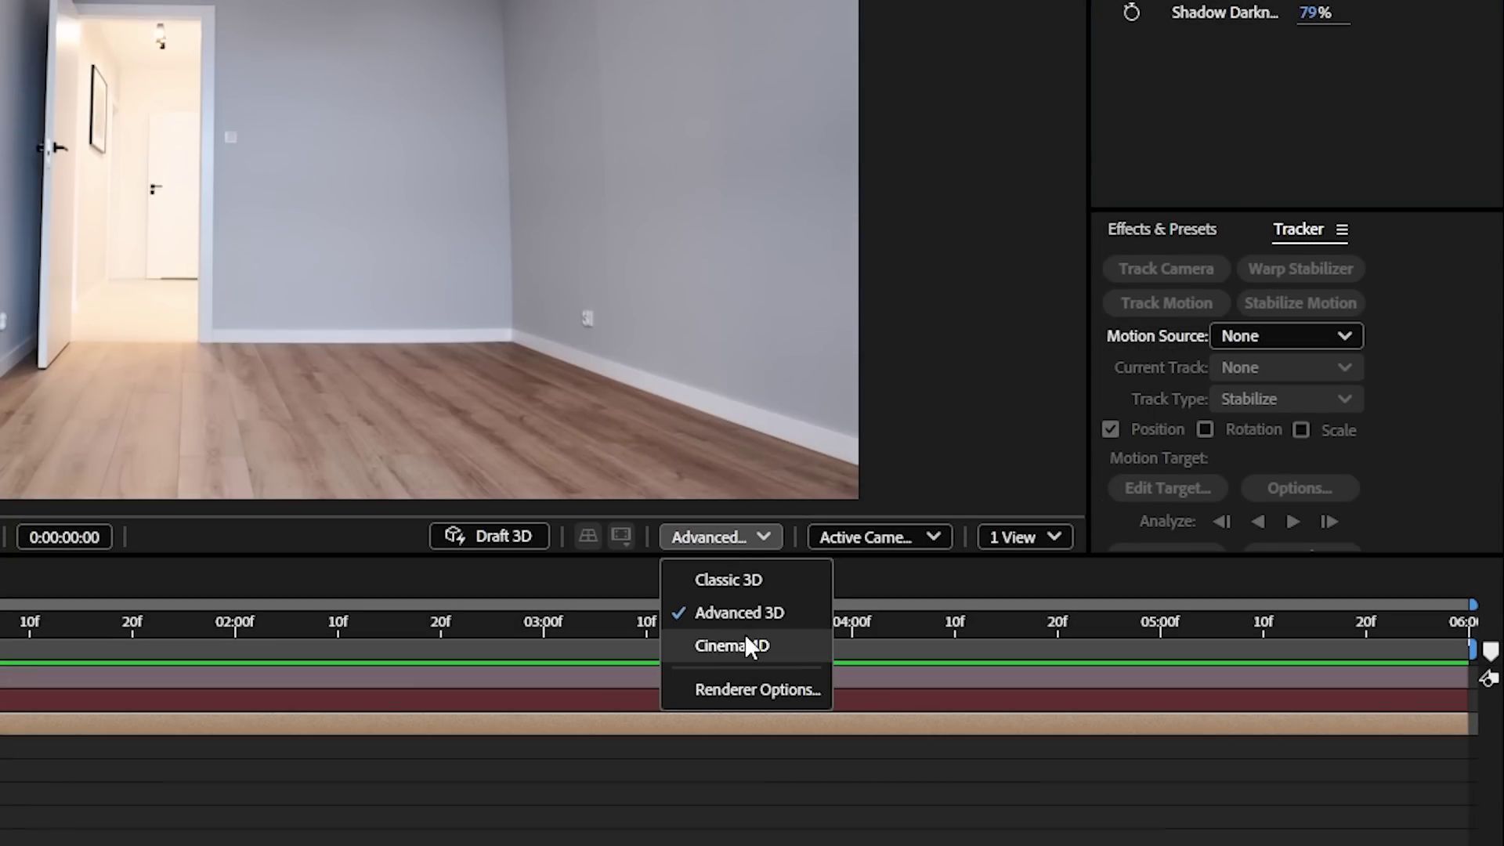
{"action": "left_click", "coordinate": [703, 611]}
- Check which source options are available for the environment light
{"action": "left_click", "coordinate": [1384, 212]}
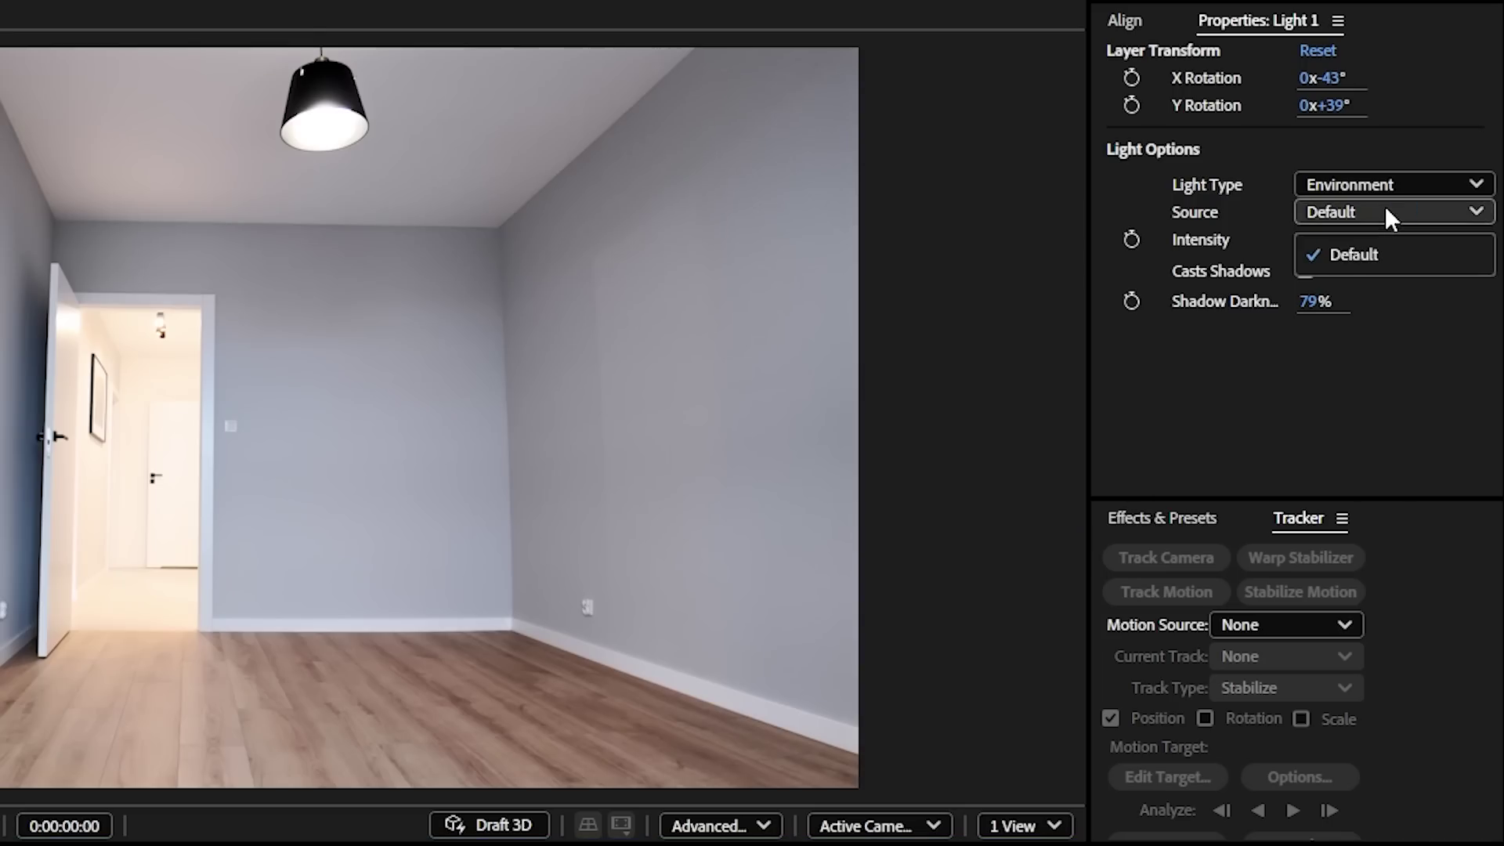
{"action": "left_click", "coordinate": [1350, 213]}
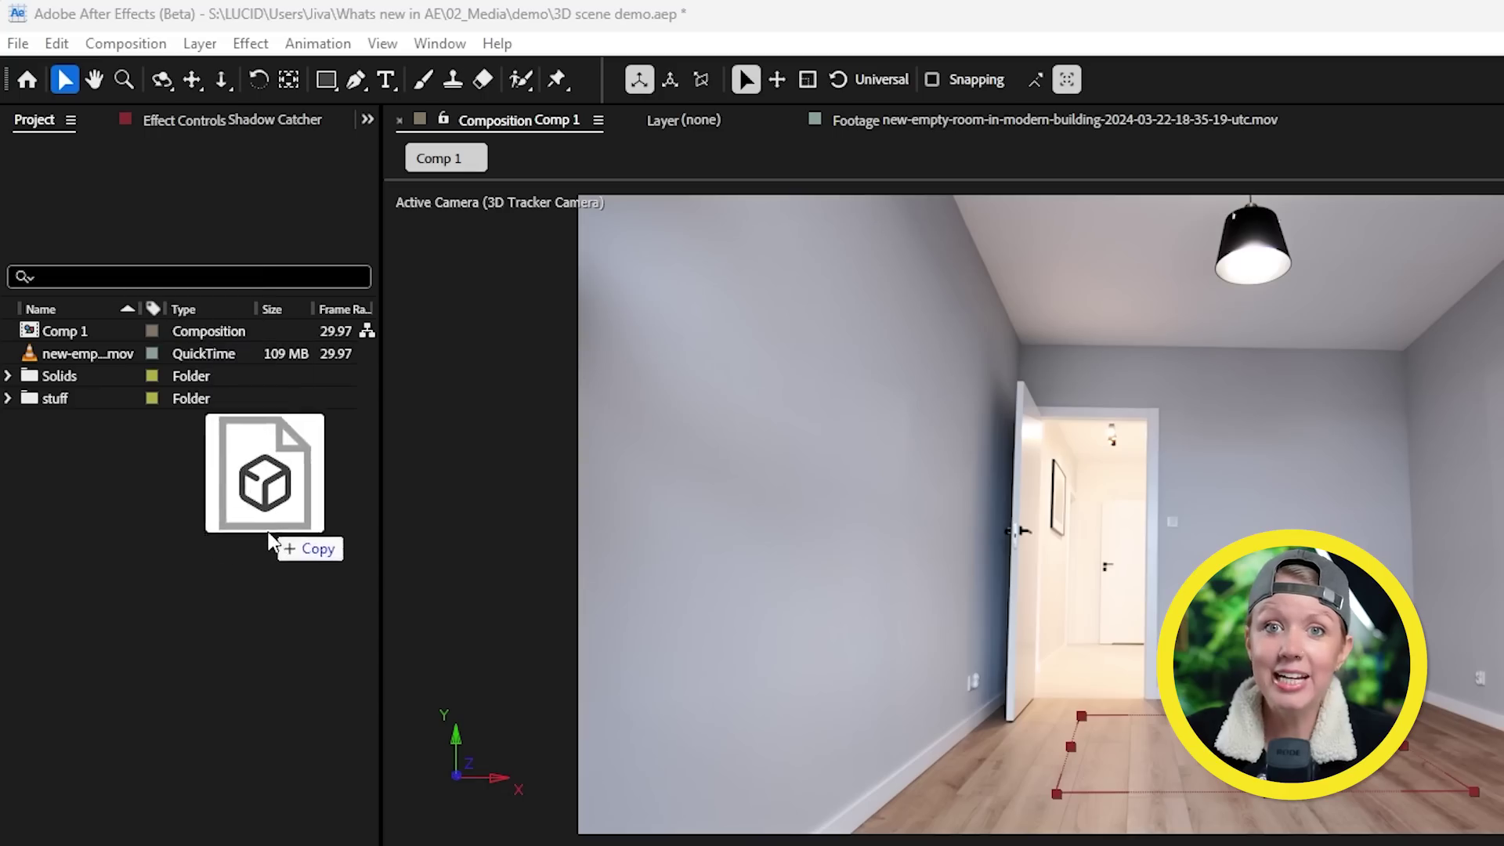
- Import the Grey rhino.glb 3D model and add it to Comp 1 directly above the empty-room clip
{"action": "left_click_drag", "start_coordinate": [275, 537], "coordinate": [256, 598]}
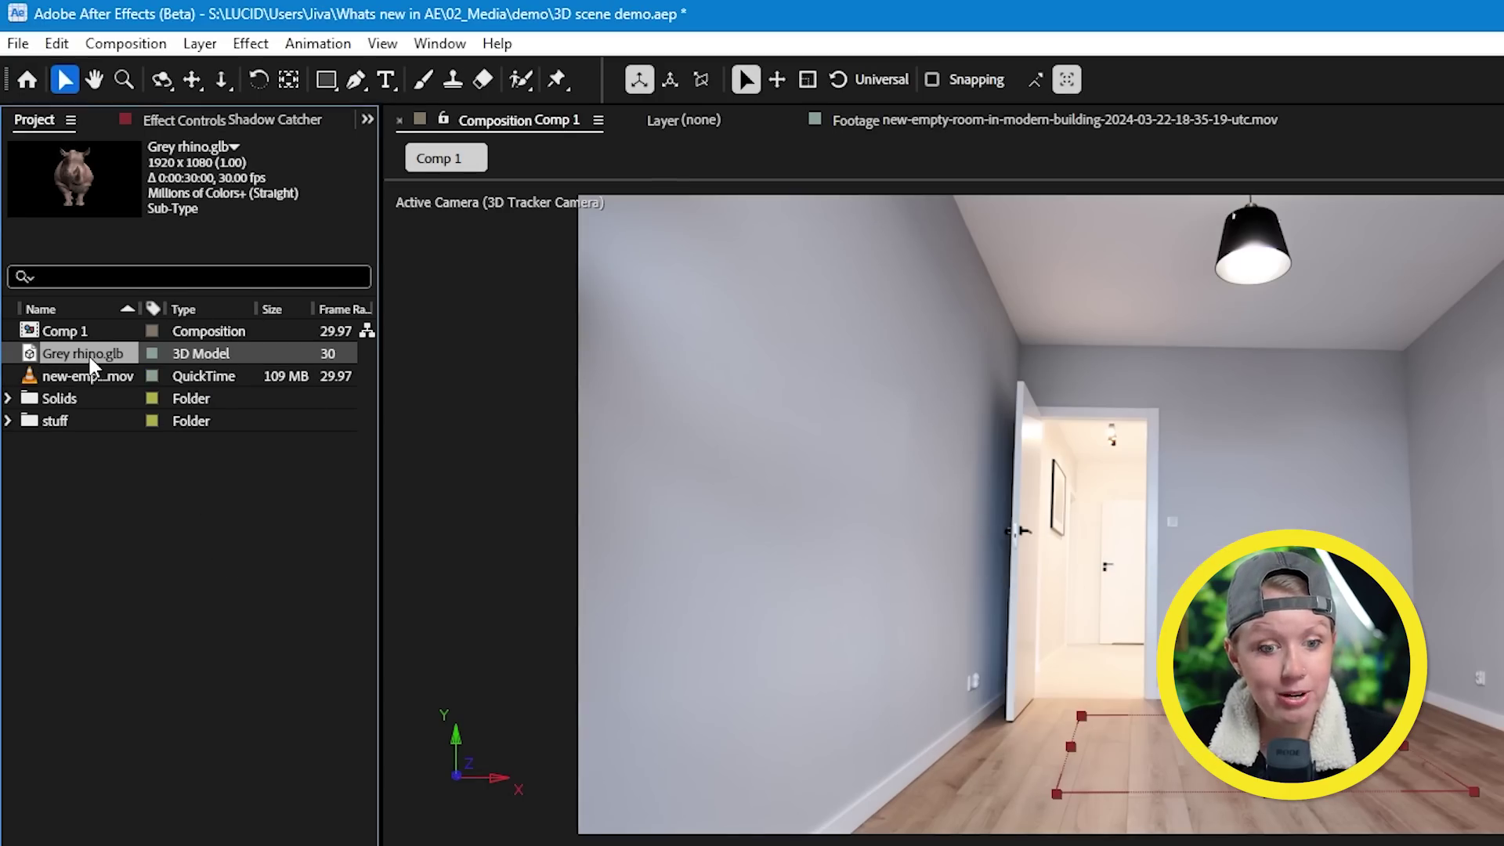
{"action": "left_click_drag", "start_coordinate": [89, 362], "coordinate": [129, 592]}
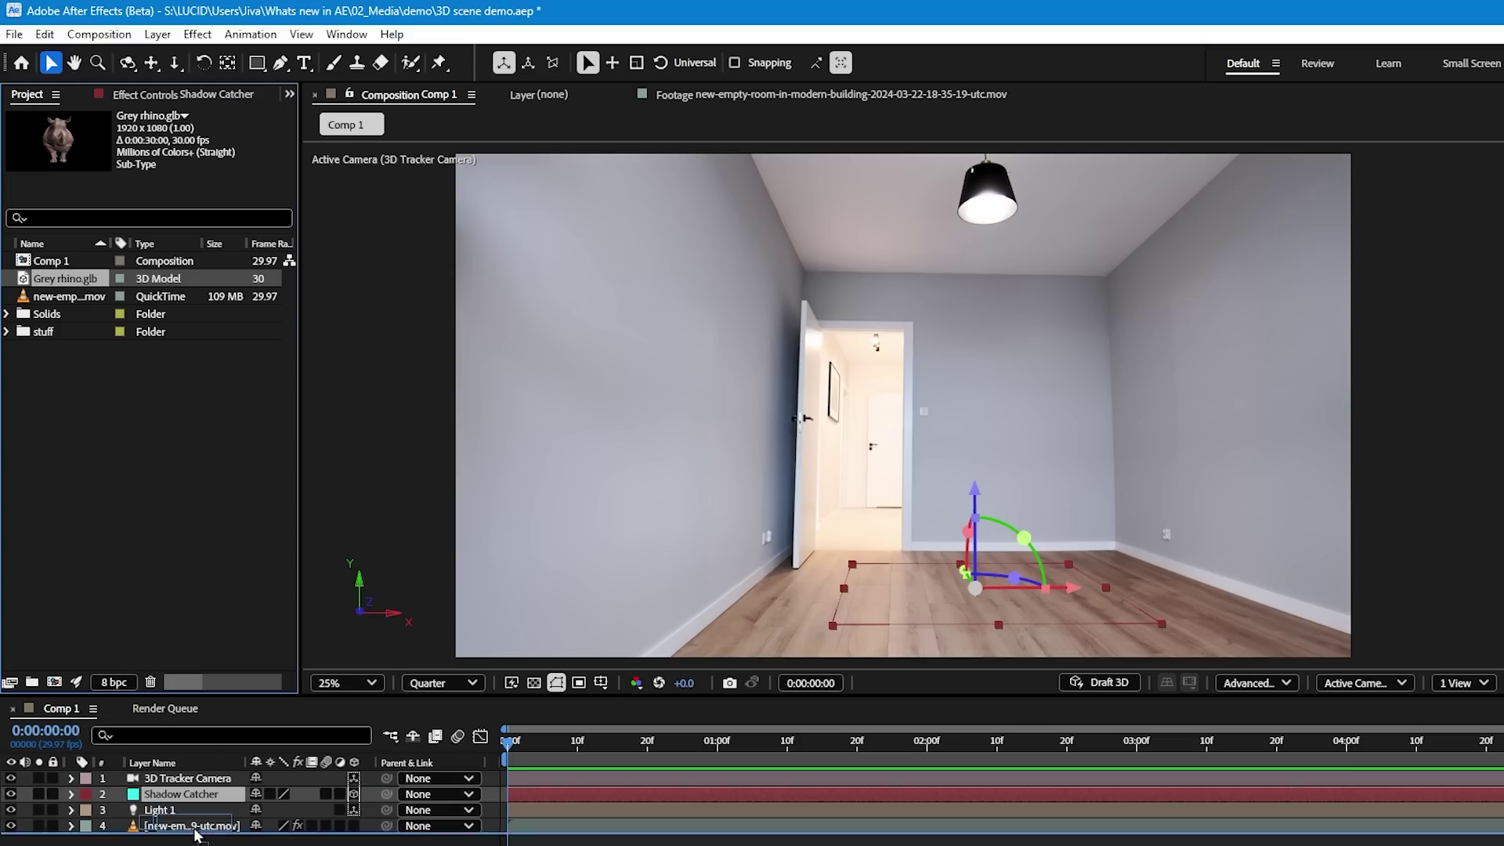
{"action": "left_click_drag", "start_coordinate": [195, 836], "coordinate": [194, 829]}
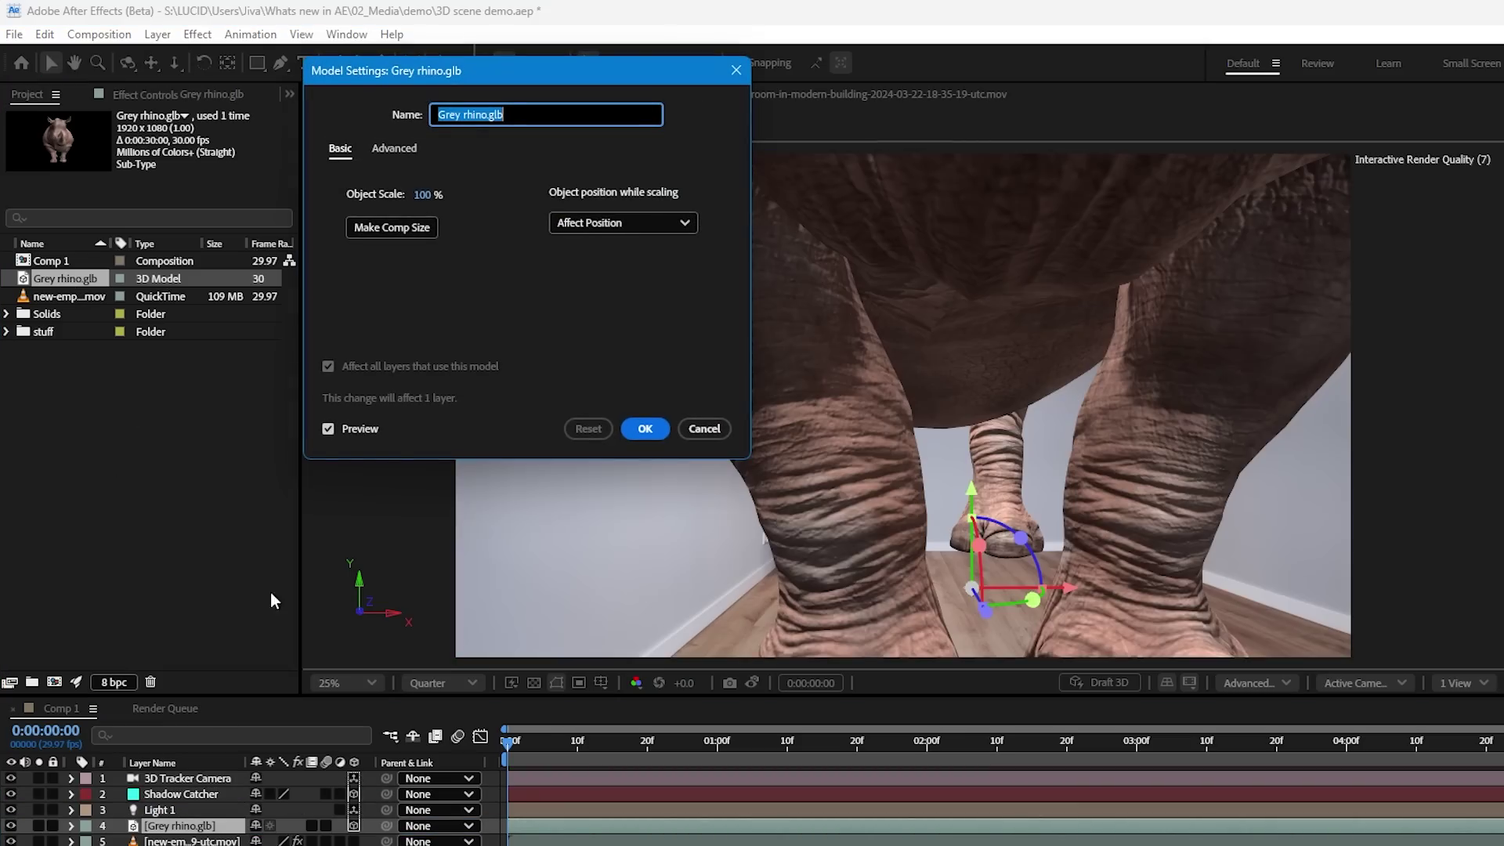
- Scale the rhino model to the composition size in its model settings
{"action": "left_click", "coordinate": [408, 232]}
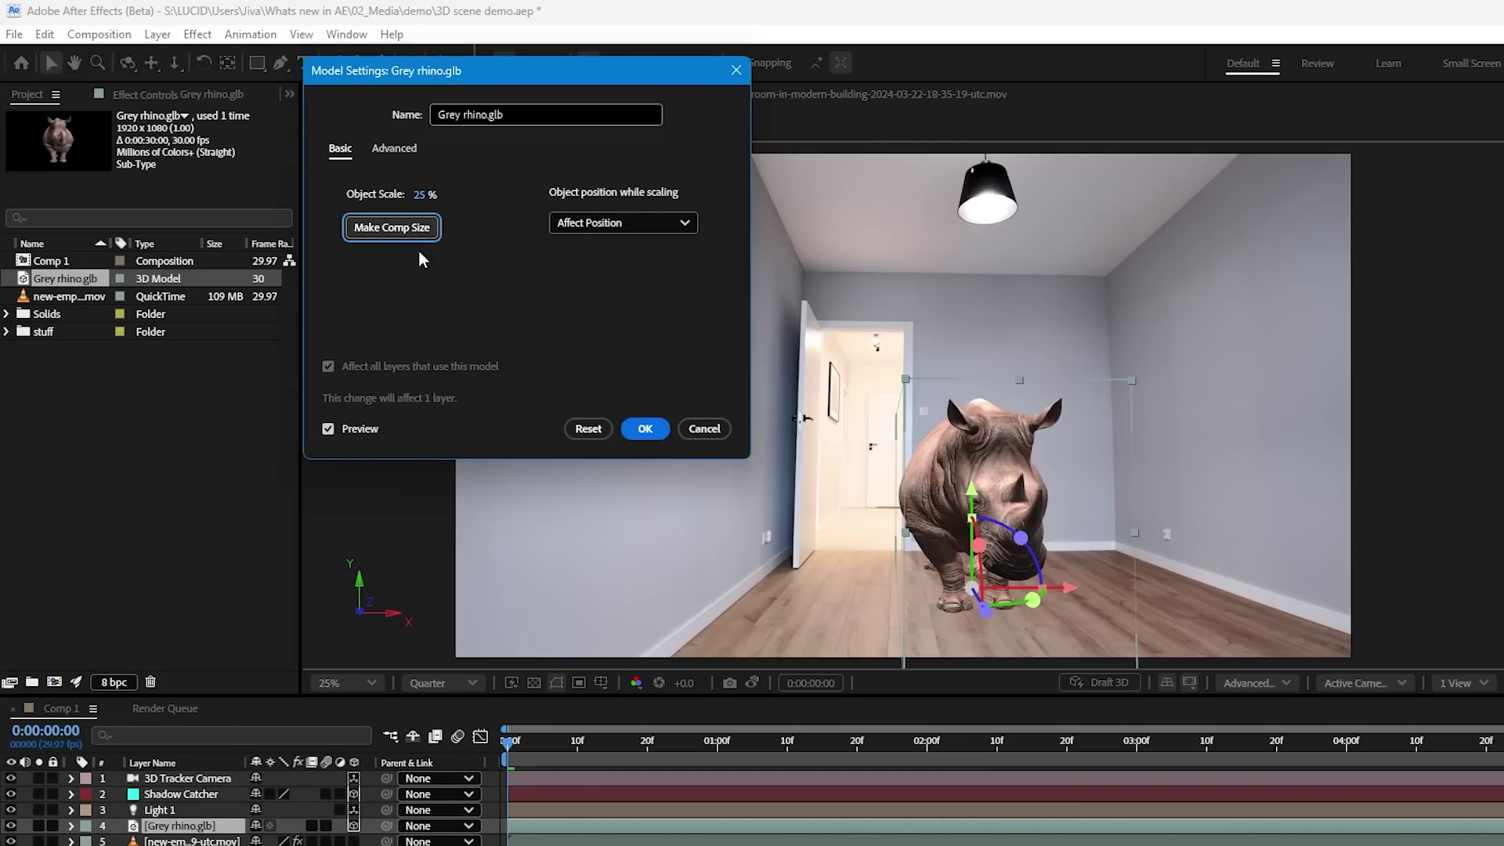
{"action": "left_click", "coordinate": [643, 429]}
- Copy the Shadow Catcher layer's Position value and paste it onto the Grey rhino.glb layer
{"action": "left_click", "coordinate": [219, 795]}
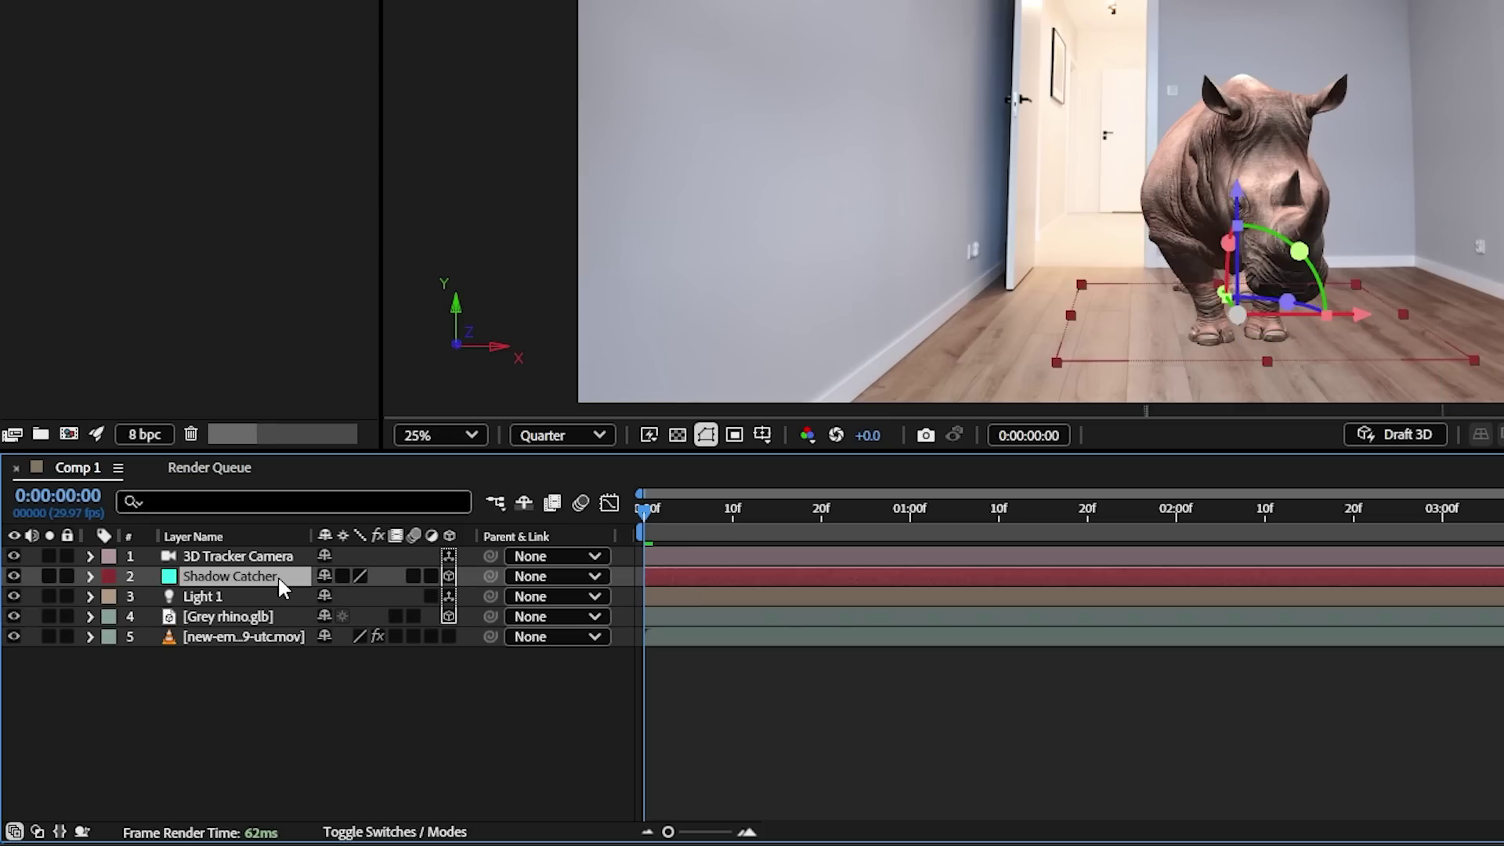
{"action": "key", "text": "p"}
{"action": "left_click", "coordinate": [238, 594]}
{"action": "key", "text": "ctrl+c"}
{"action": "left_click", "coordinate": [220, 634]}
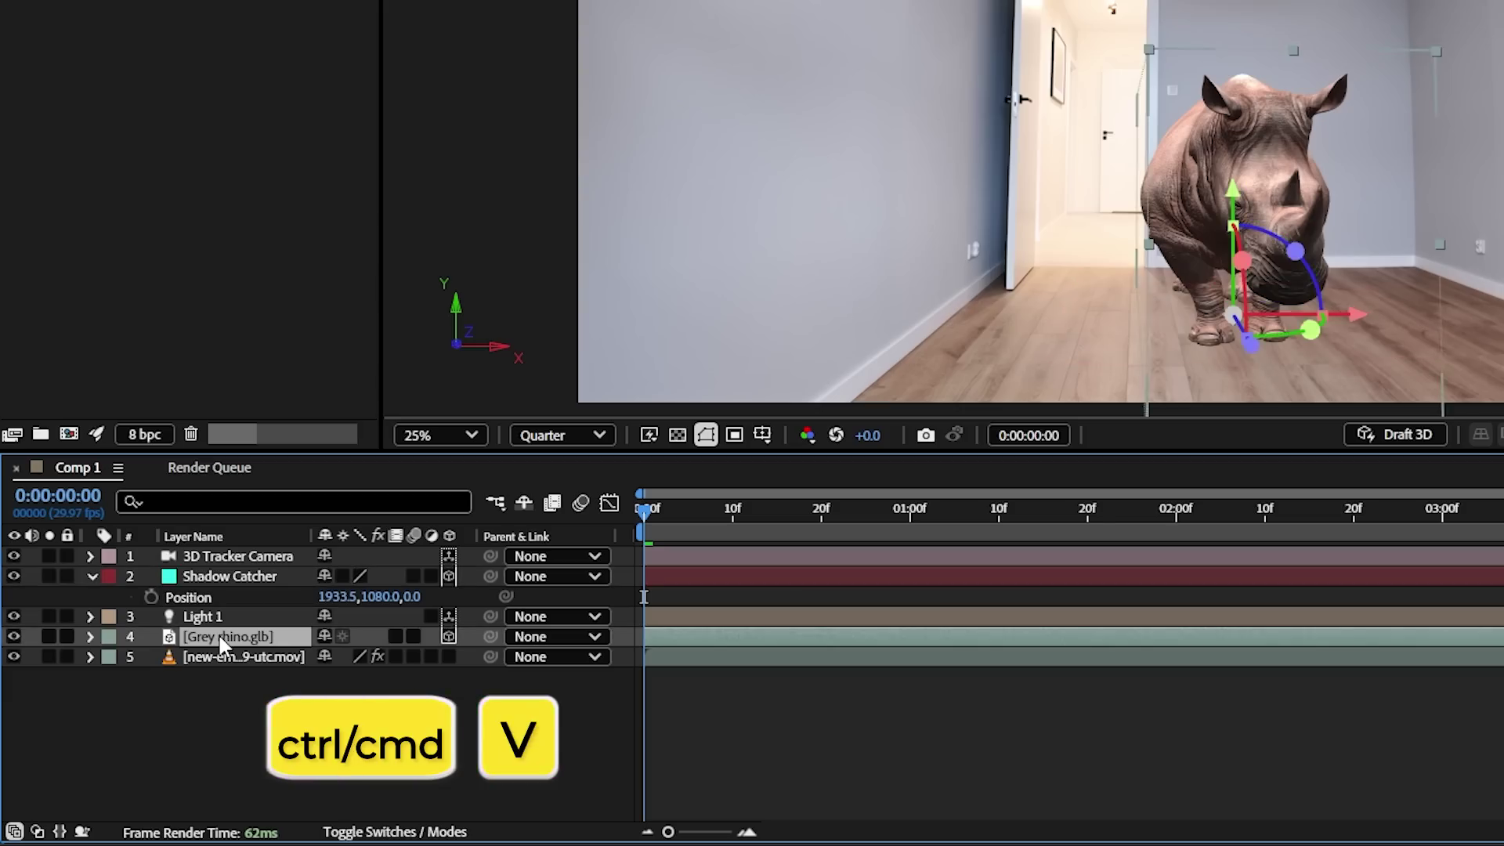
{"action": "key", "text": "ctrl+v"}
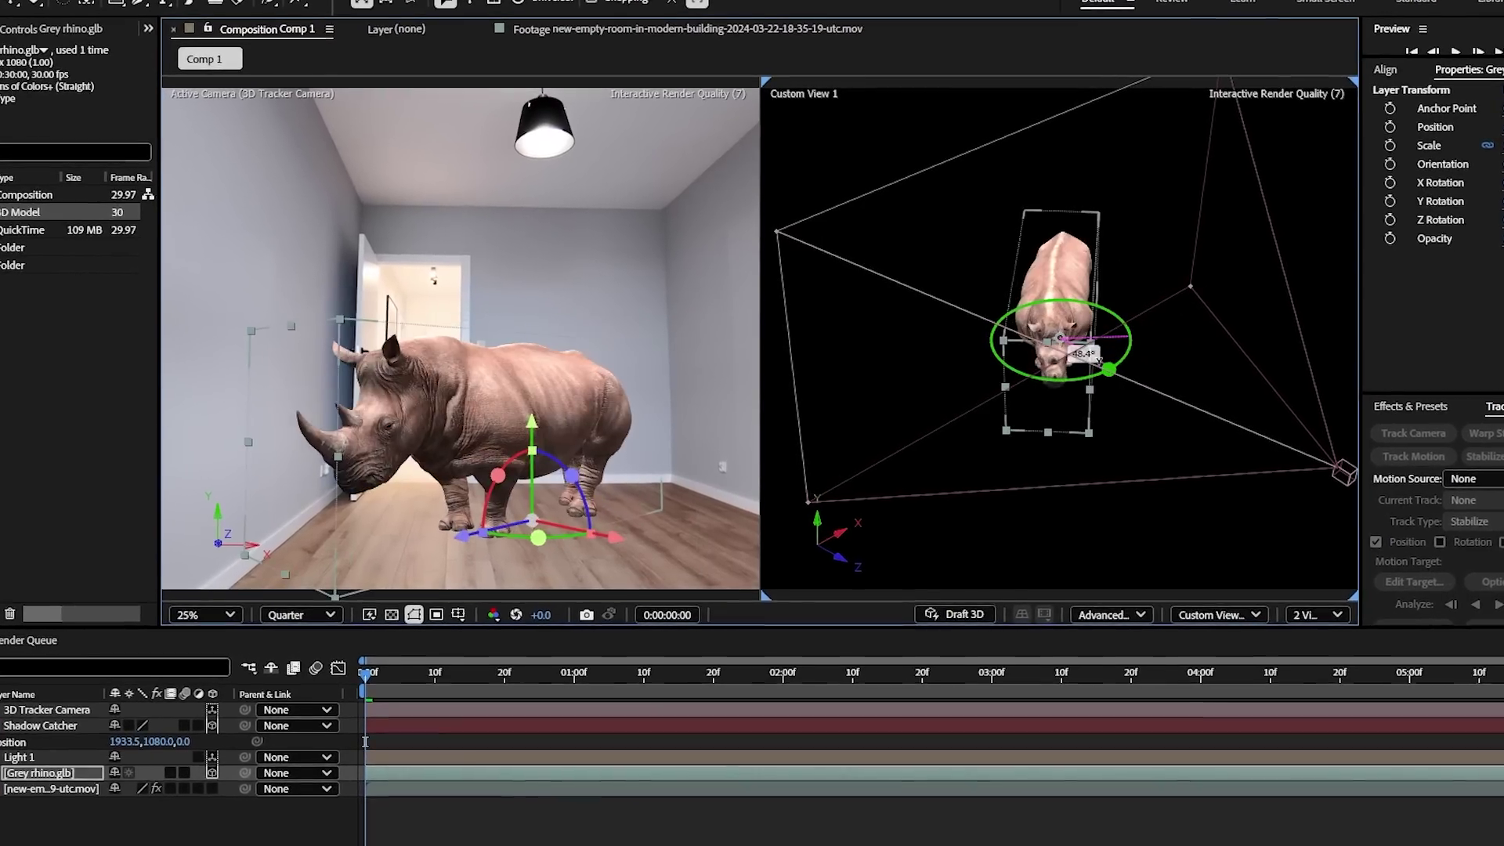
- Rotate the rhino about its vertical axis so it stands side-on in the room, and preview the composition
{"action": "left_click_drag", "start_coordinate": [1108, 368], "coordinate": [1160, 344]}
{"action": "key", "text": "space"}
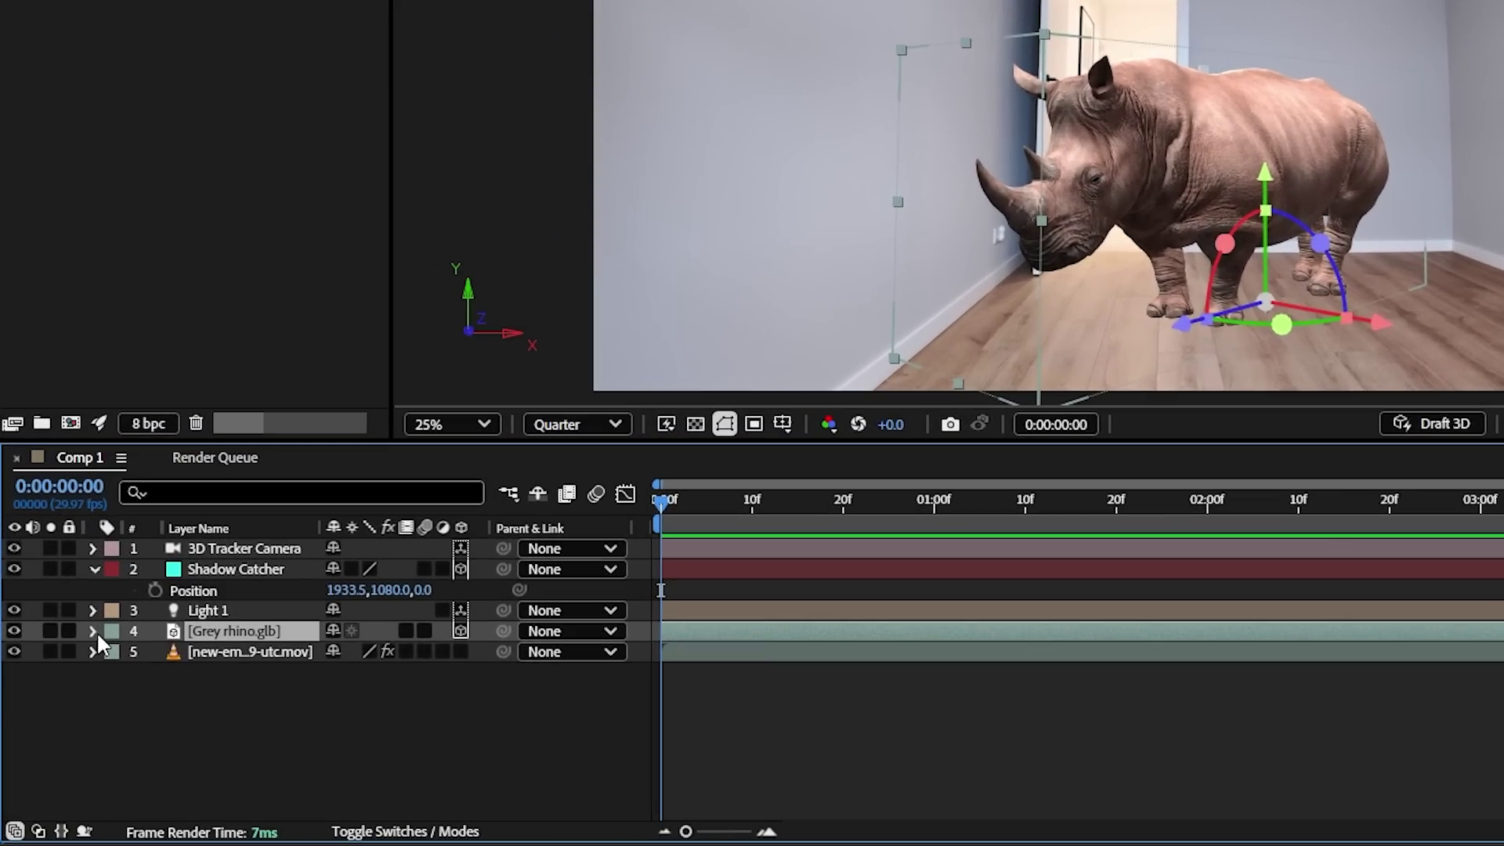
- Set the Grey rhino.glb layer's animation to walking and preview the composition
{"action": "left_click", "coordinate": [93, 631]}
{"action": "left_click", "coordinate": [118, 694]}
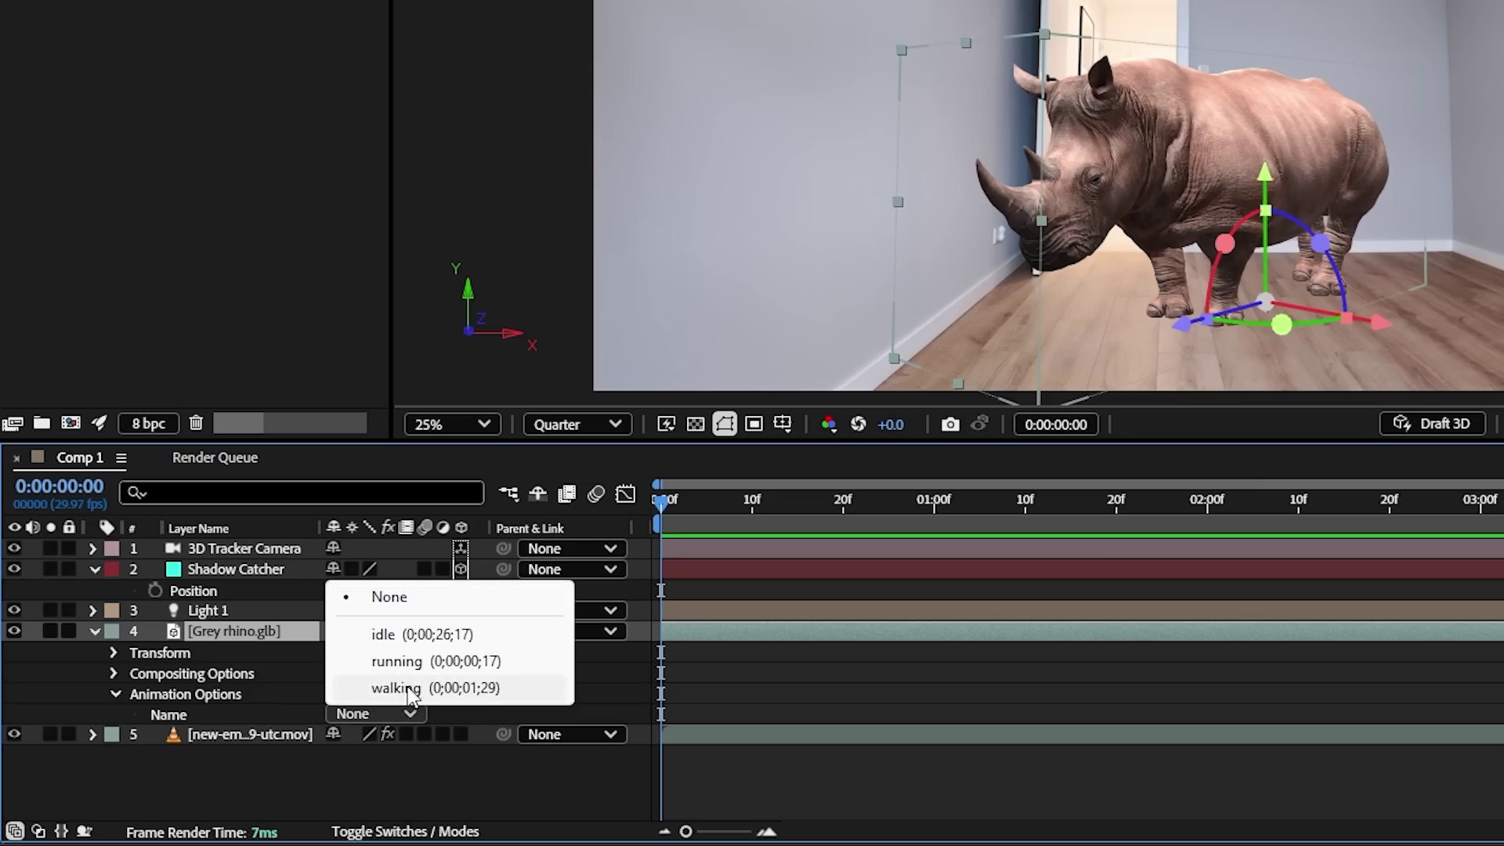
{"action": "left_click", "coordinate": [396, 688]}
{"action": "key", "text": "space"}
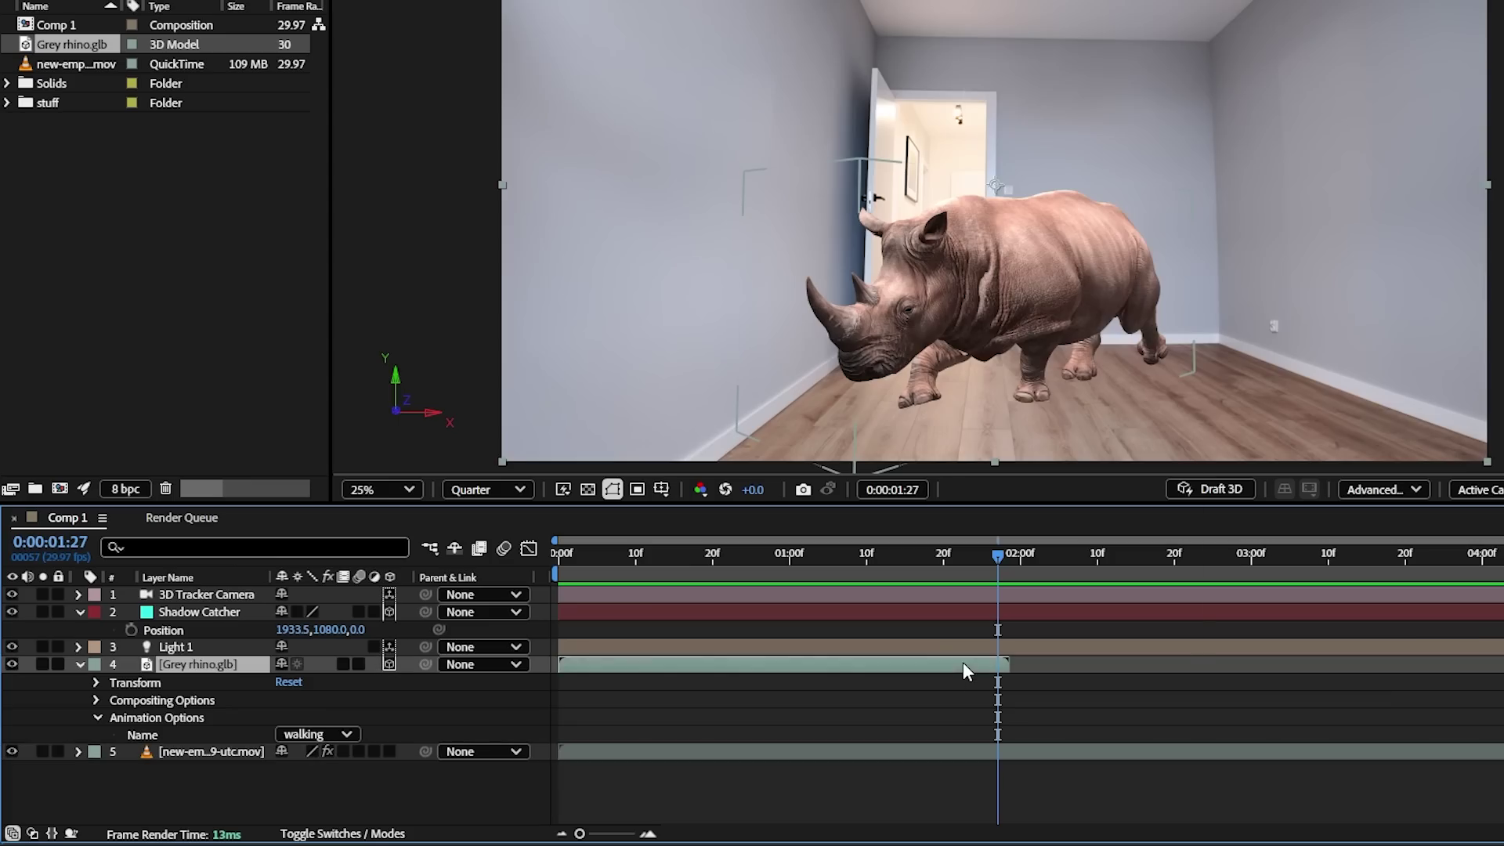
- Time-stretch the Grey rhino.glb layer with a stretch factor of 200 and preview it from the start
{"action": "right_click", "coordinate": [1140, 631]}
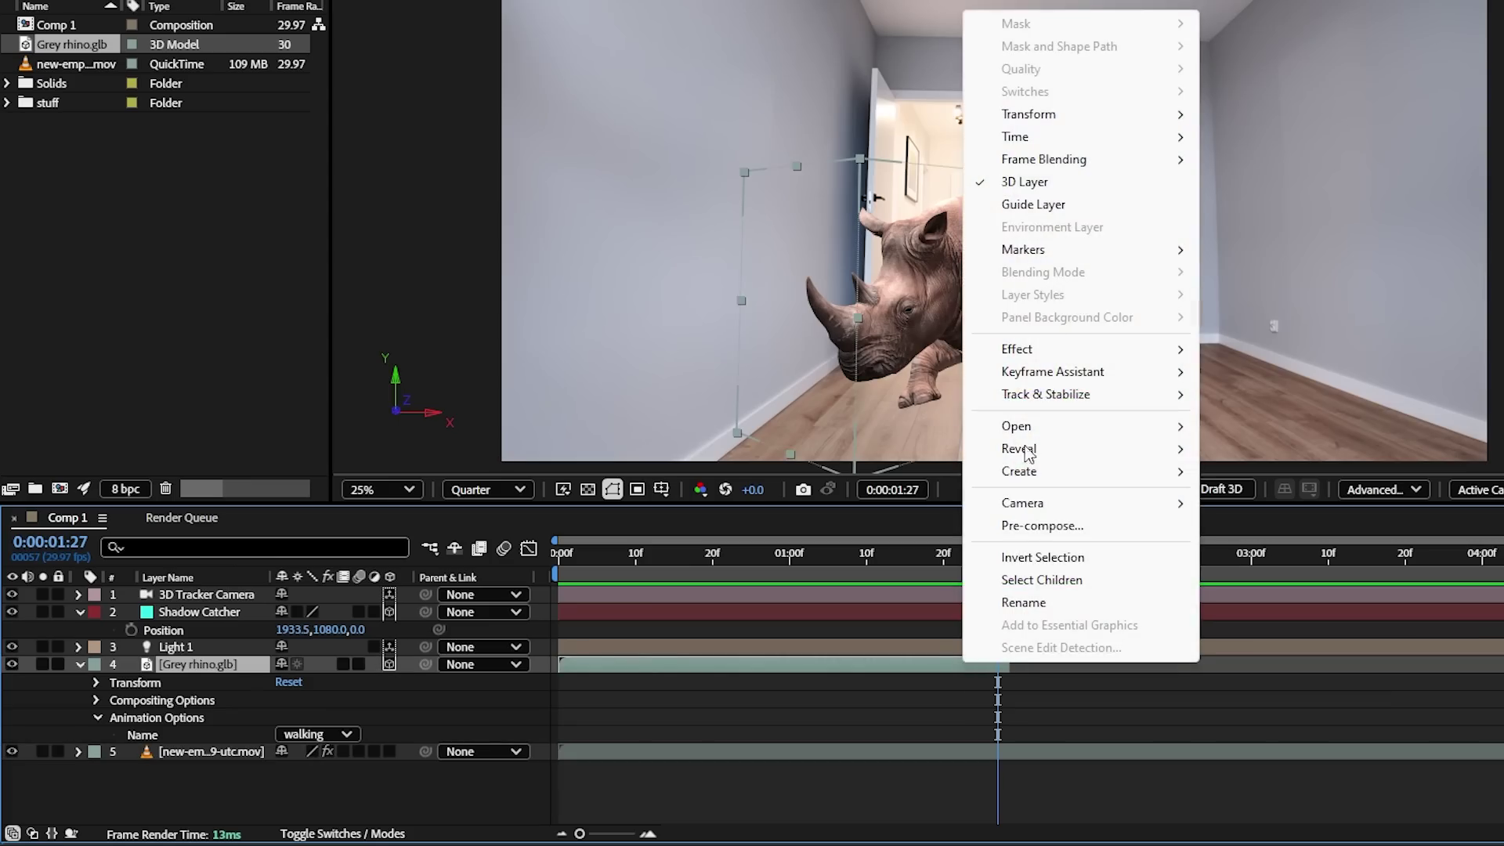
{"action": "mouse_move", "coordinate": [1112, 141]}
{"action": "left_click", "coordinate": [1271, 181]}
{"action": "type", "text": "200"}
{"action": "key", "text": "Return"}
{"action": "left_click_drag", "start_coordinate": [783, 539], "coordinate": [558, 558]}
{"action": "key", "text": "space"}
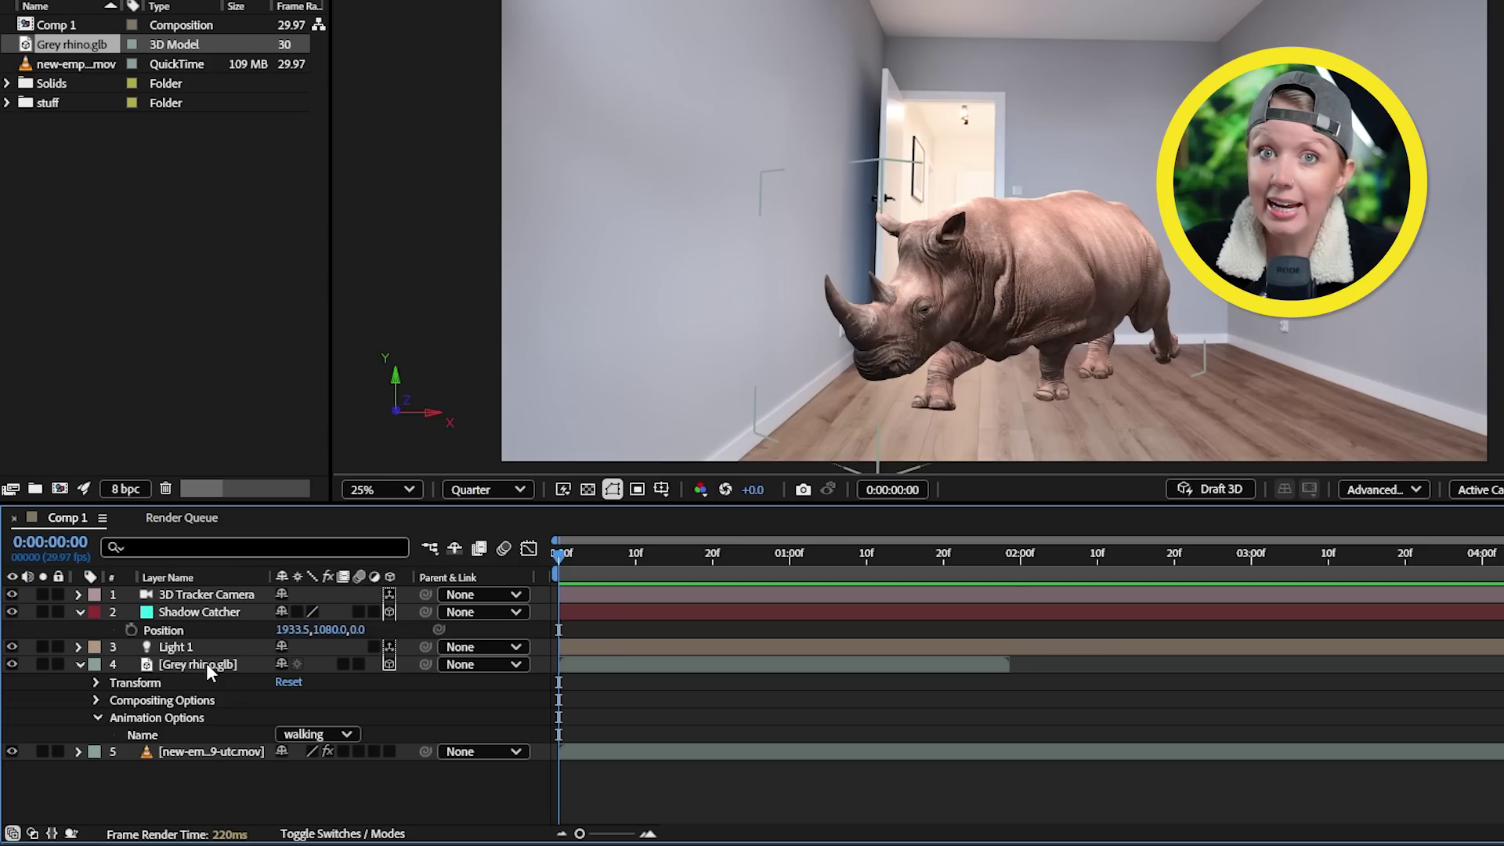
- Enable time remapping on the rhino layer, repeat its Time Remap keyframes from 0:00:01:07 to loop the walk, and preview it
{"action": "right_click", "coordinate": [208, 666]}
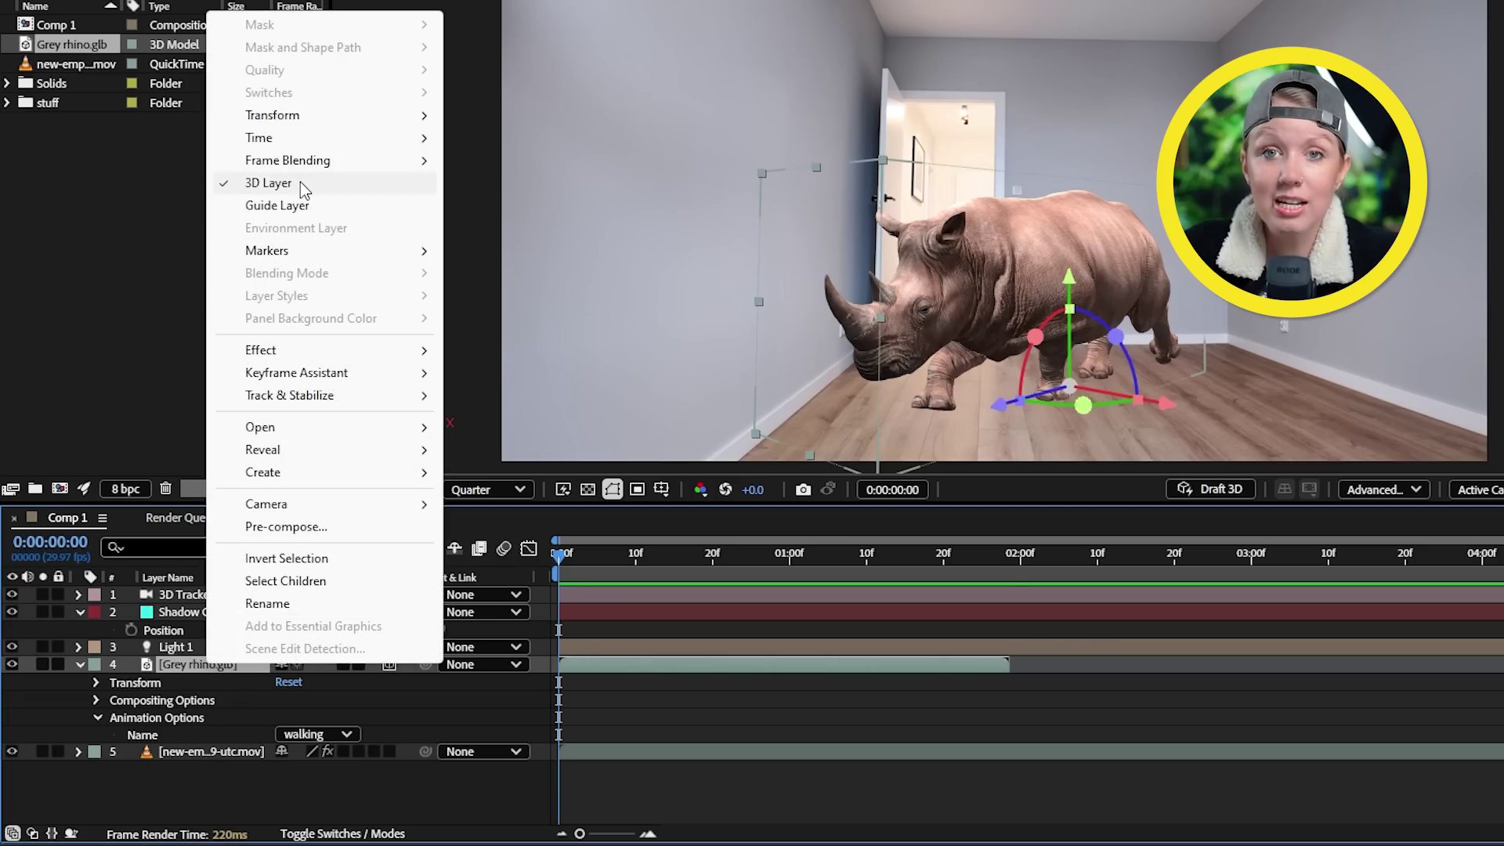
{"action": "left_click", "coordinate": [510, 137]}
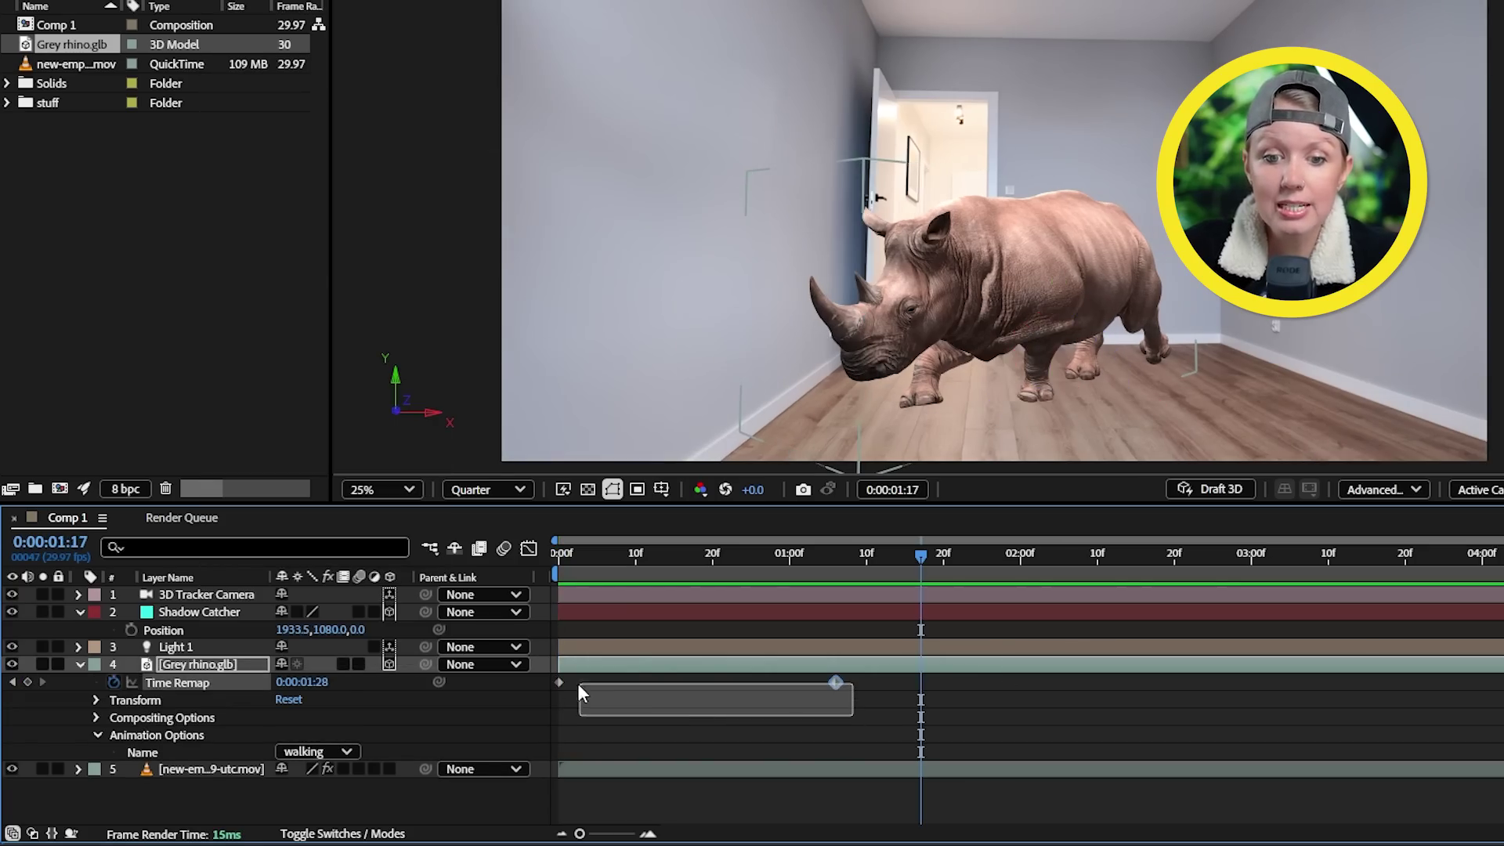
{"action": "left_click_drag", "start_coordinate": [552, 685], "coordinate": [552, 685]}
{"action": "left_click", "coordinate": [843, 554]}
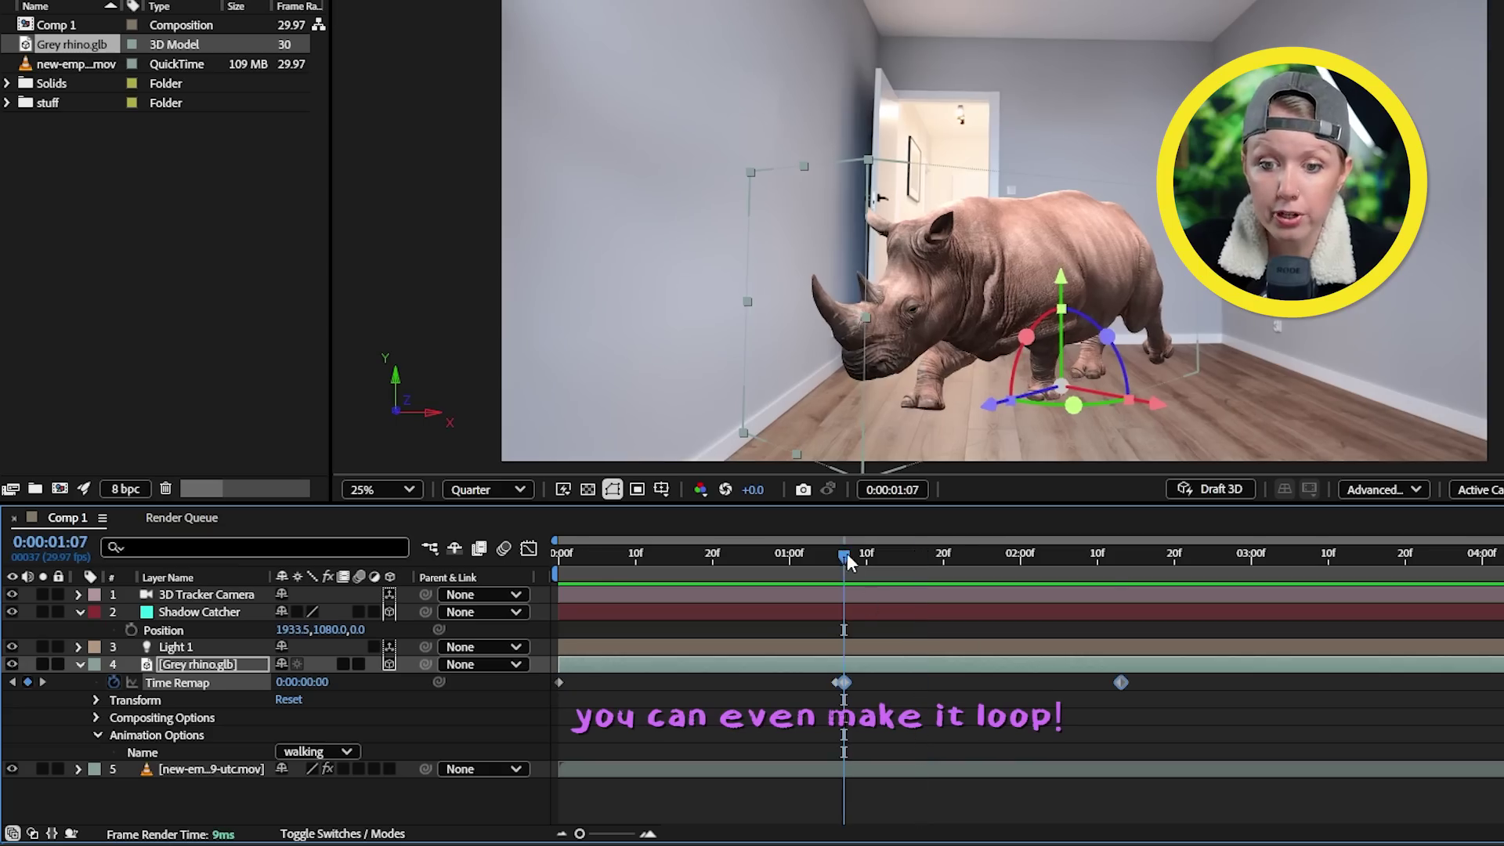
{"action": "key", "text": "space"}
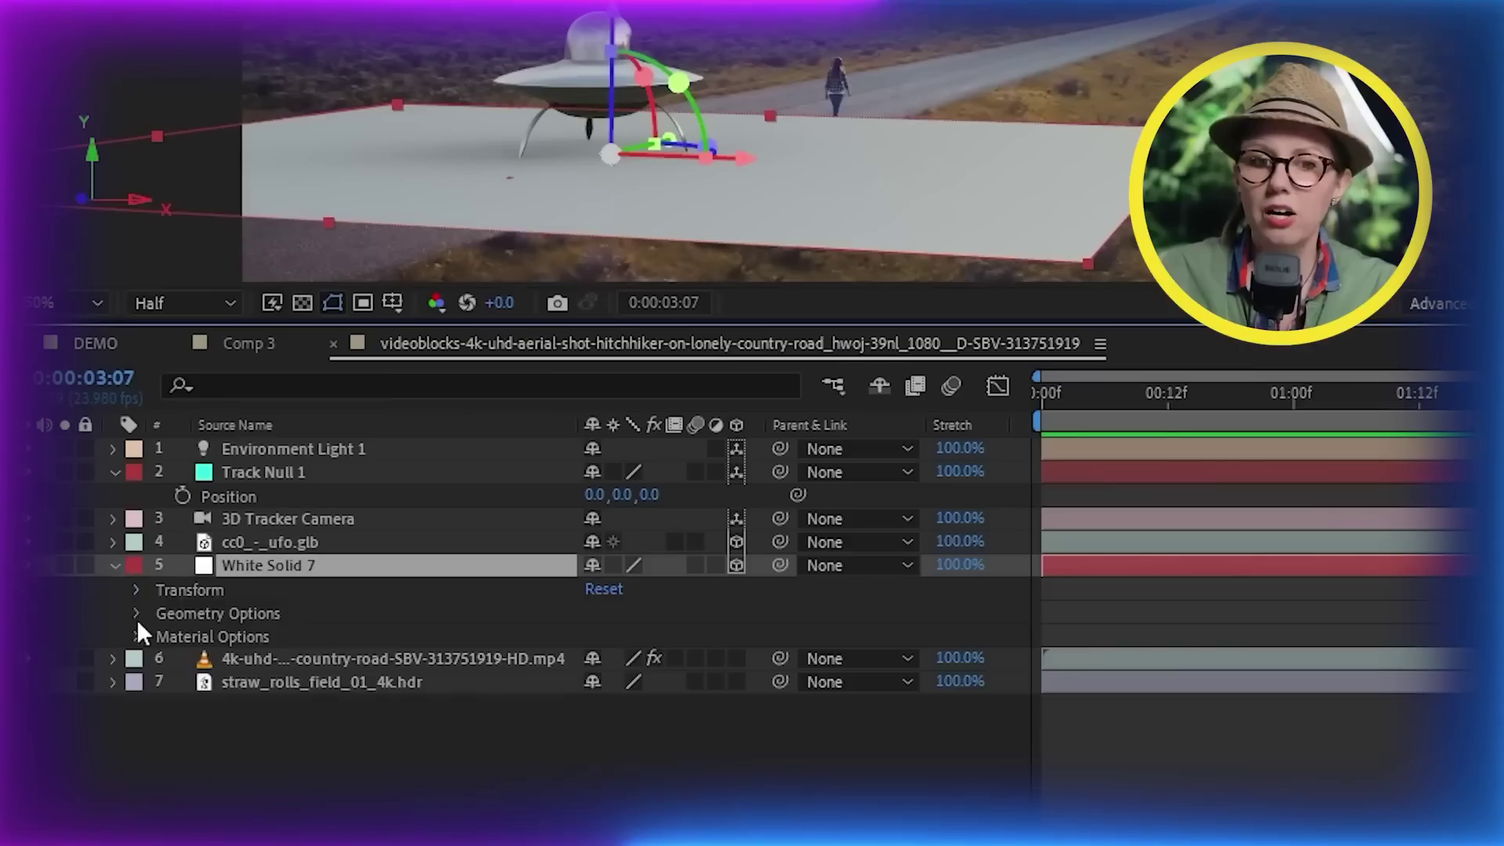
- In White Solid 7's material options, turn Casts Shadows off and set Accepts Shadows to Only
{"action": "left_click", "coordinate": [139, 637]}
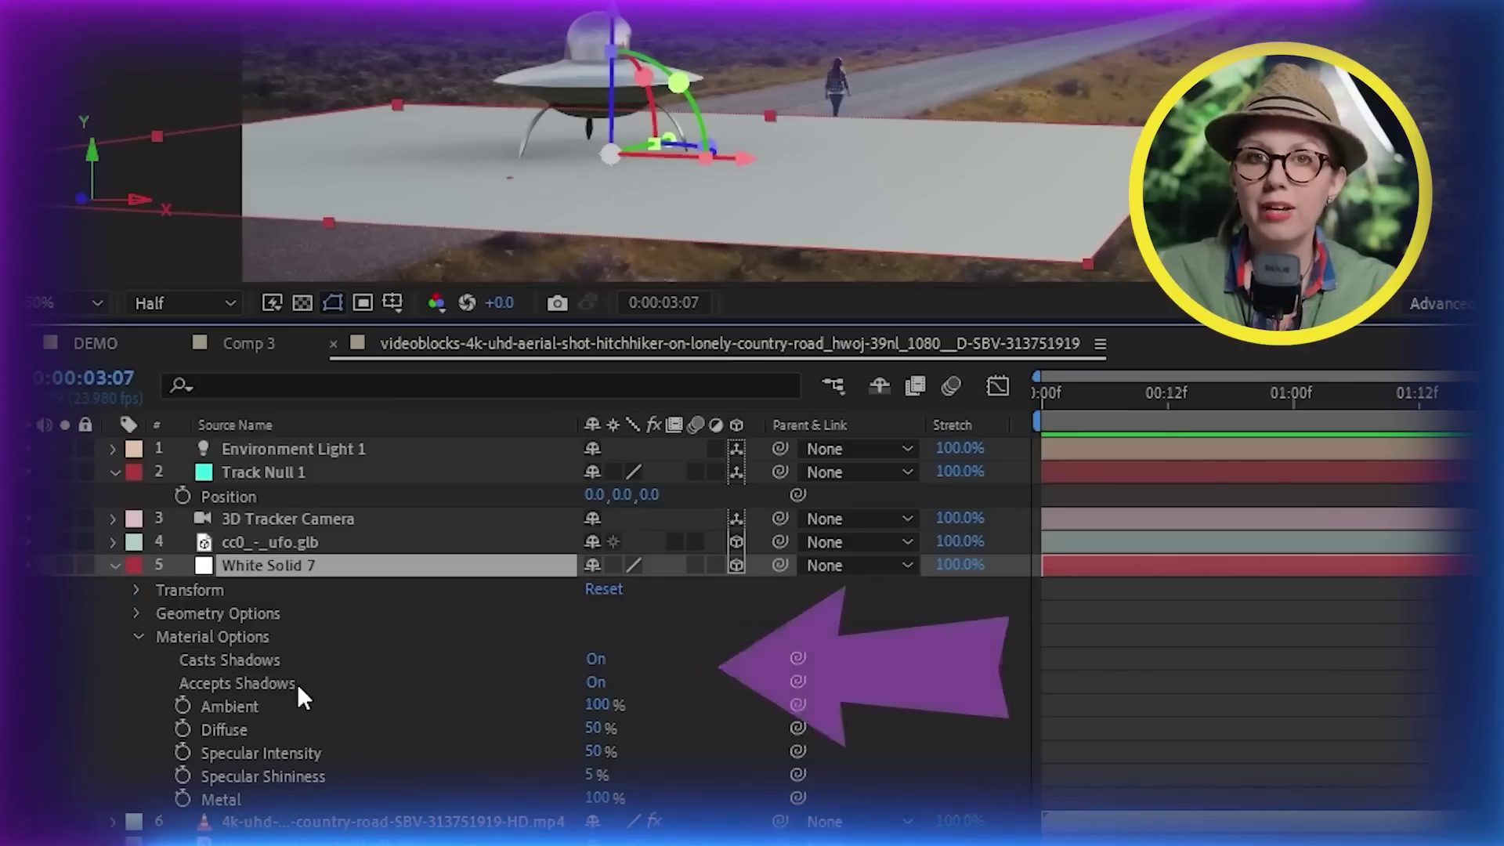
{"action": "left_click", "coordinate": [596, 662]}
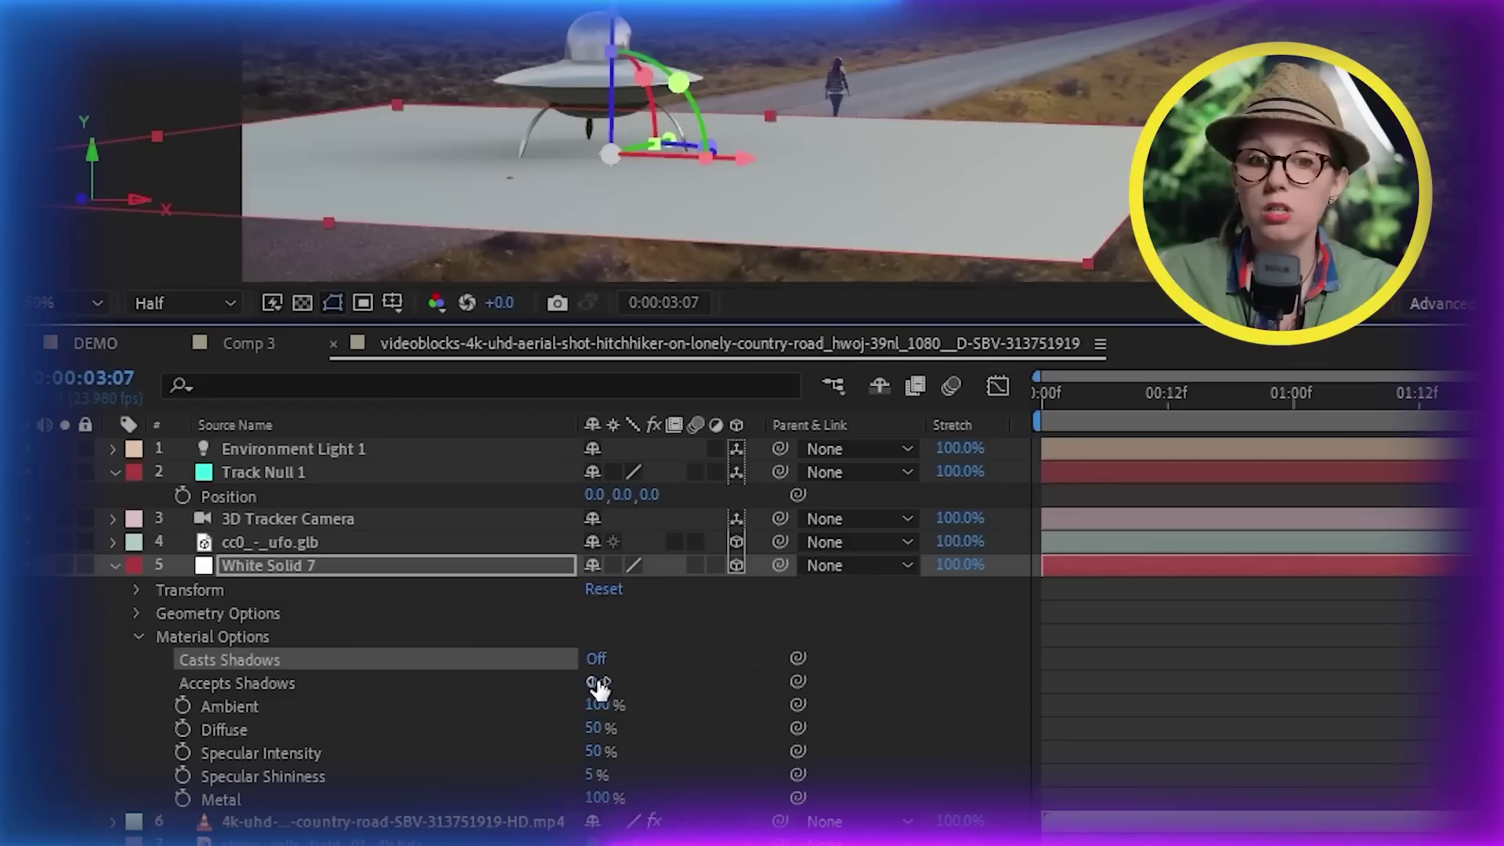
{"action": "left_click", "coordinate": [597, 682]}
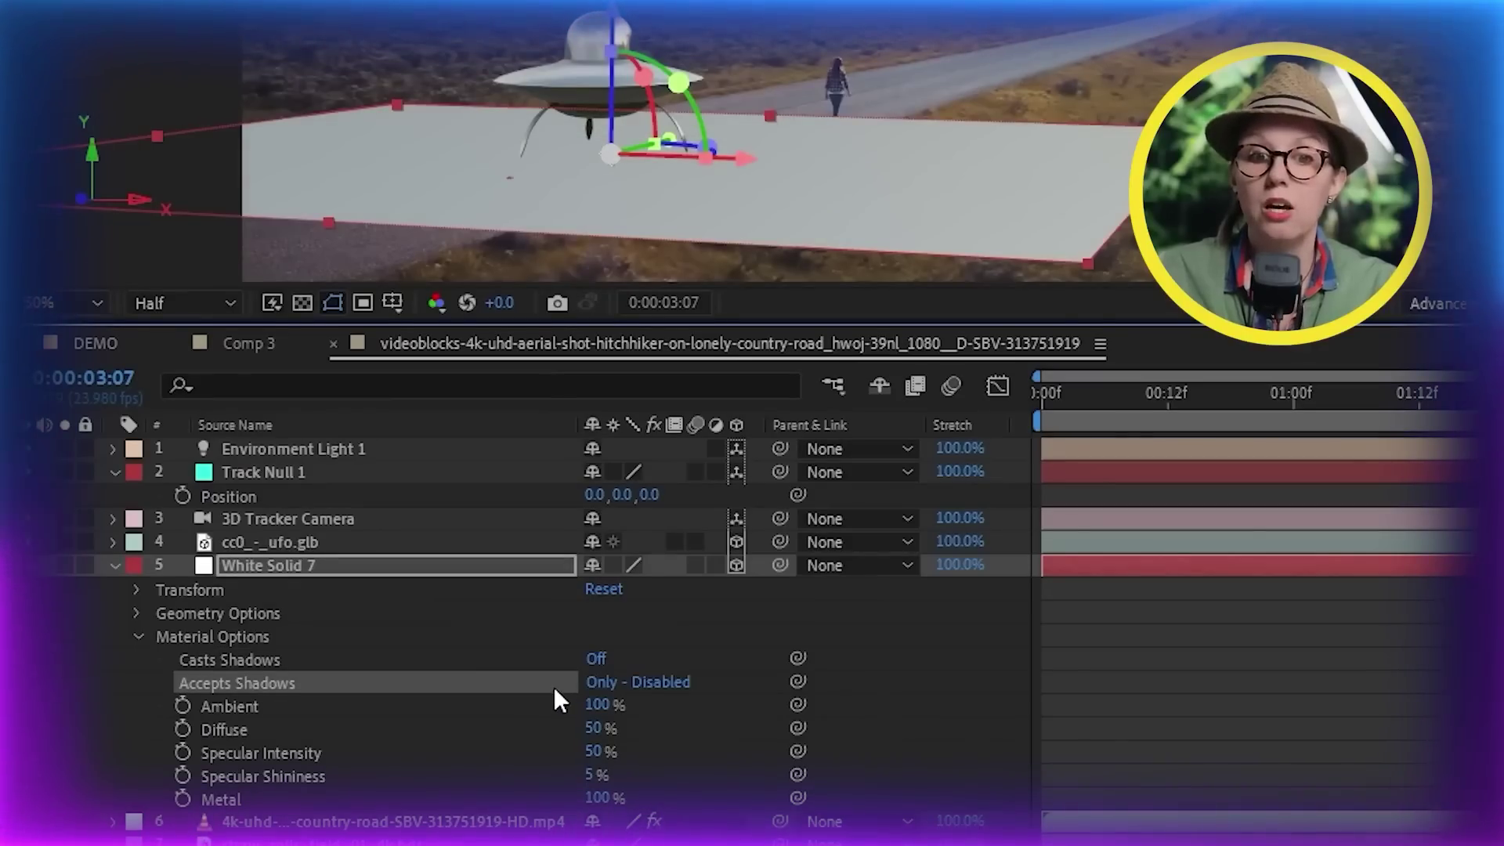
{"action": "left_click", "coordinate": [599, 683]}
{"action": "left_click", "coordinate": [807, 597]}
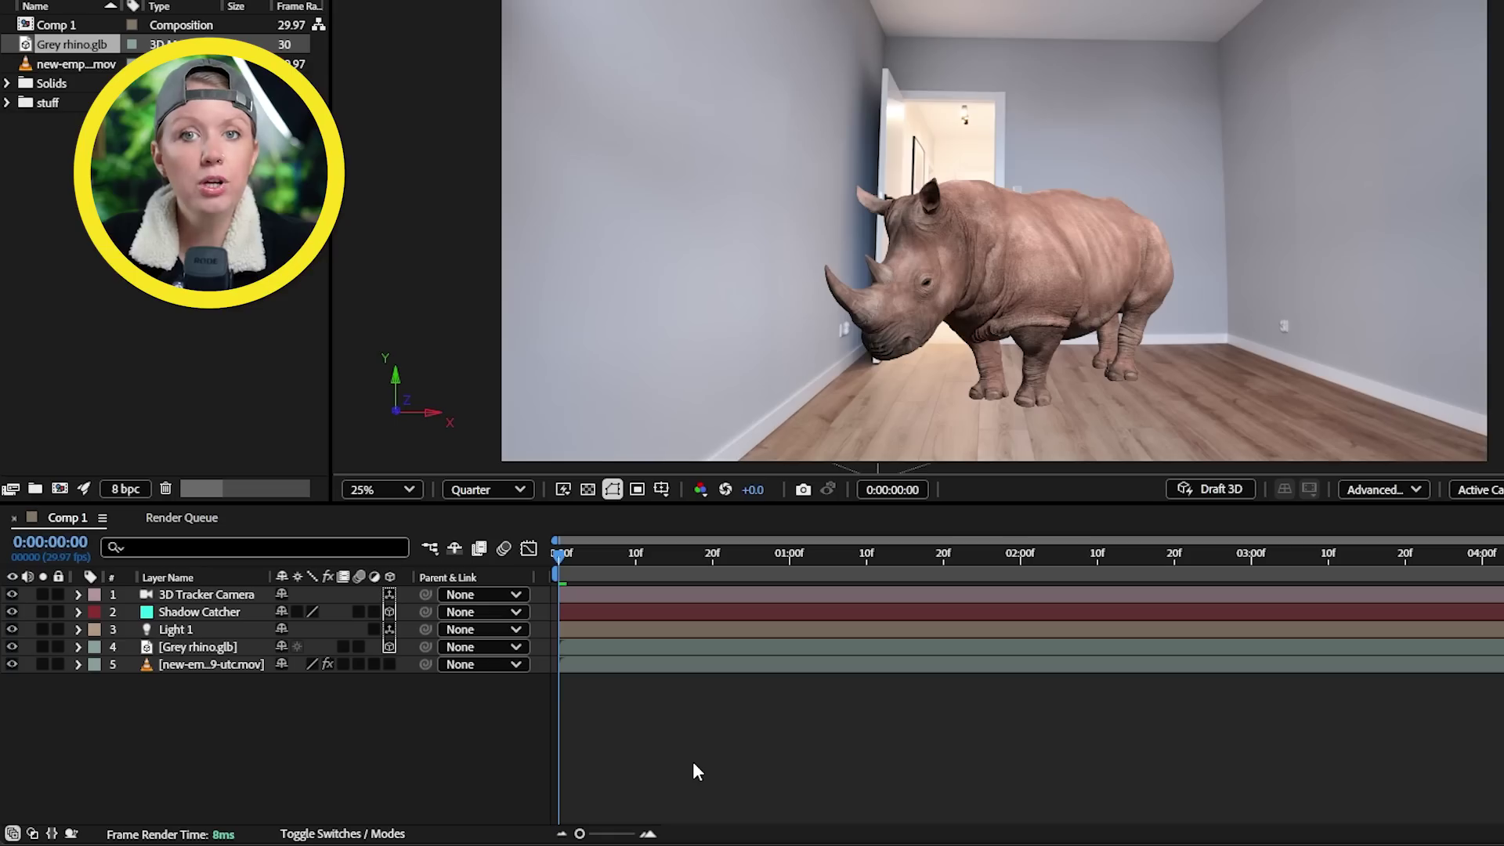
- Set the Shadow Catcher layer's Accepts Shadows option to Only and enlarge the plane to cover the room's floor
{"action": "left_click", "coordinate": [234, 611]}
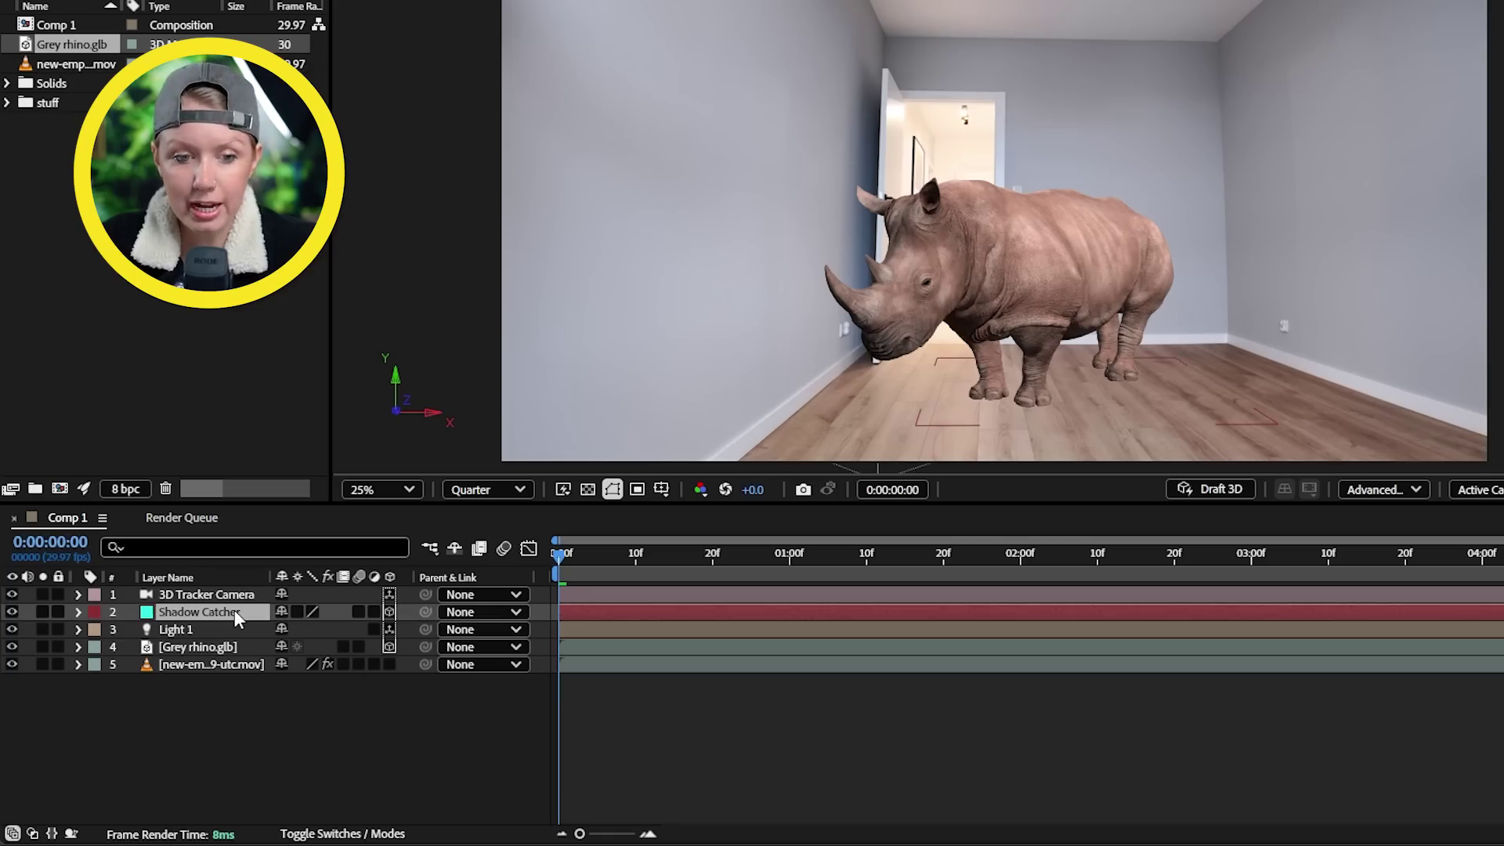
{"action": "left_click", "coordinate": [79, 612]}
{"action": "left_click", "coordinate": [96, 631]}
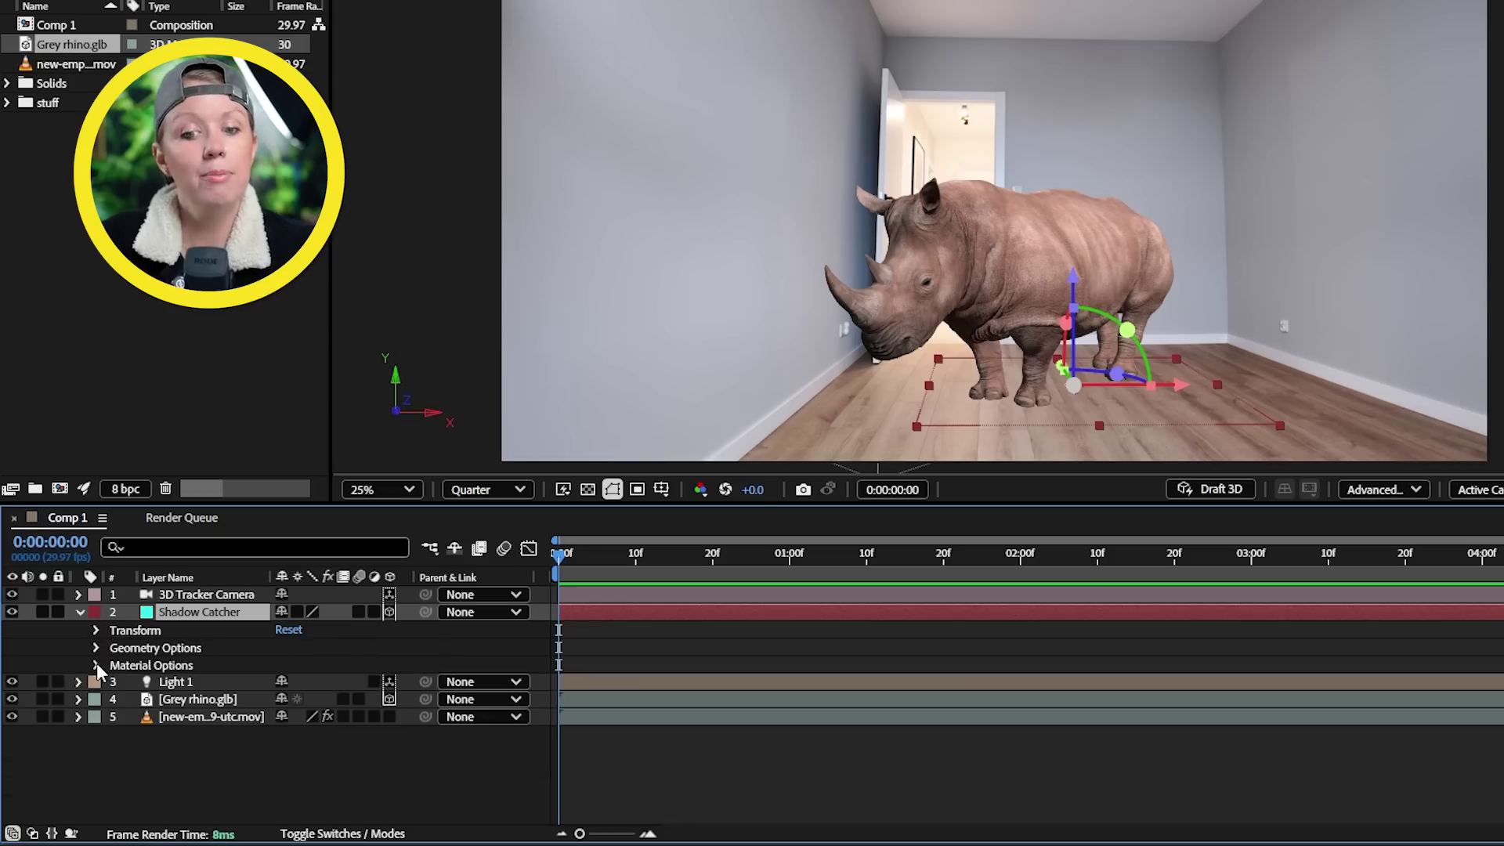
{"action": "left_click", "coordinate": [96, 664]}
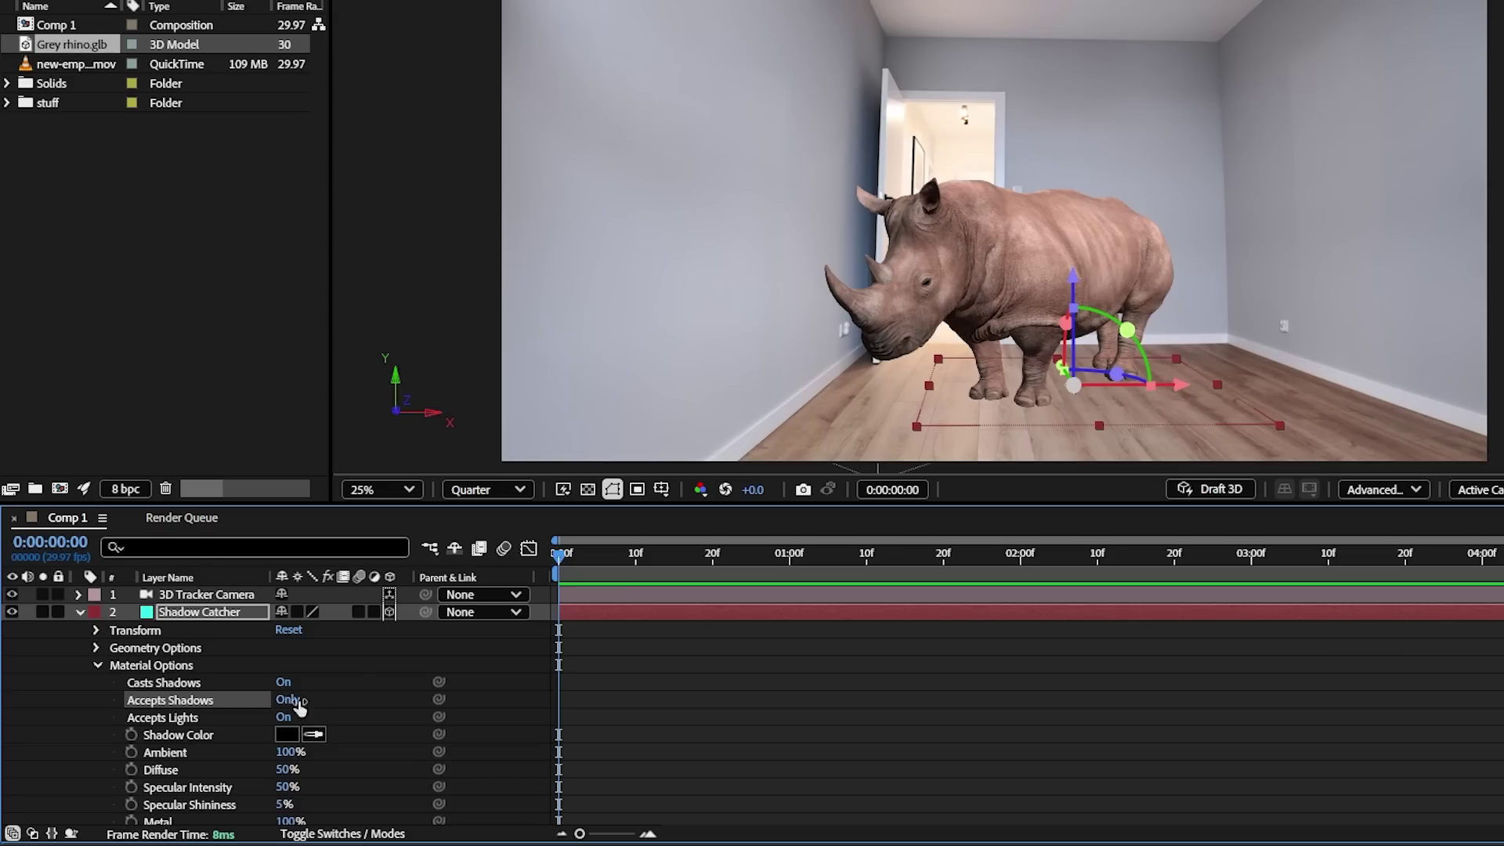
{"action": "left_click", "coordinate": [292, 700]}
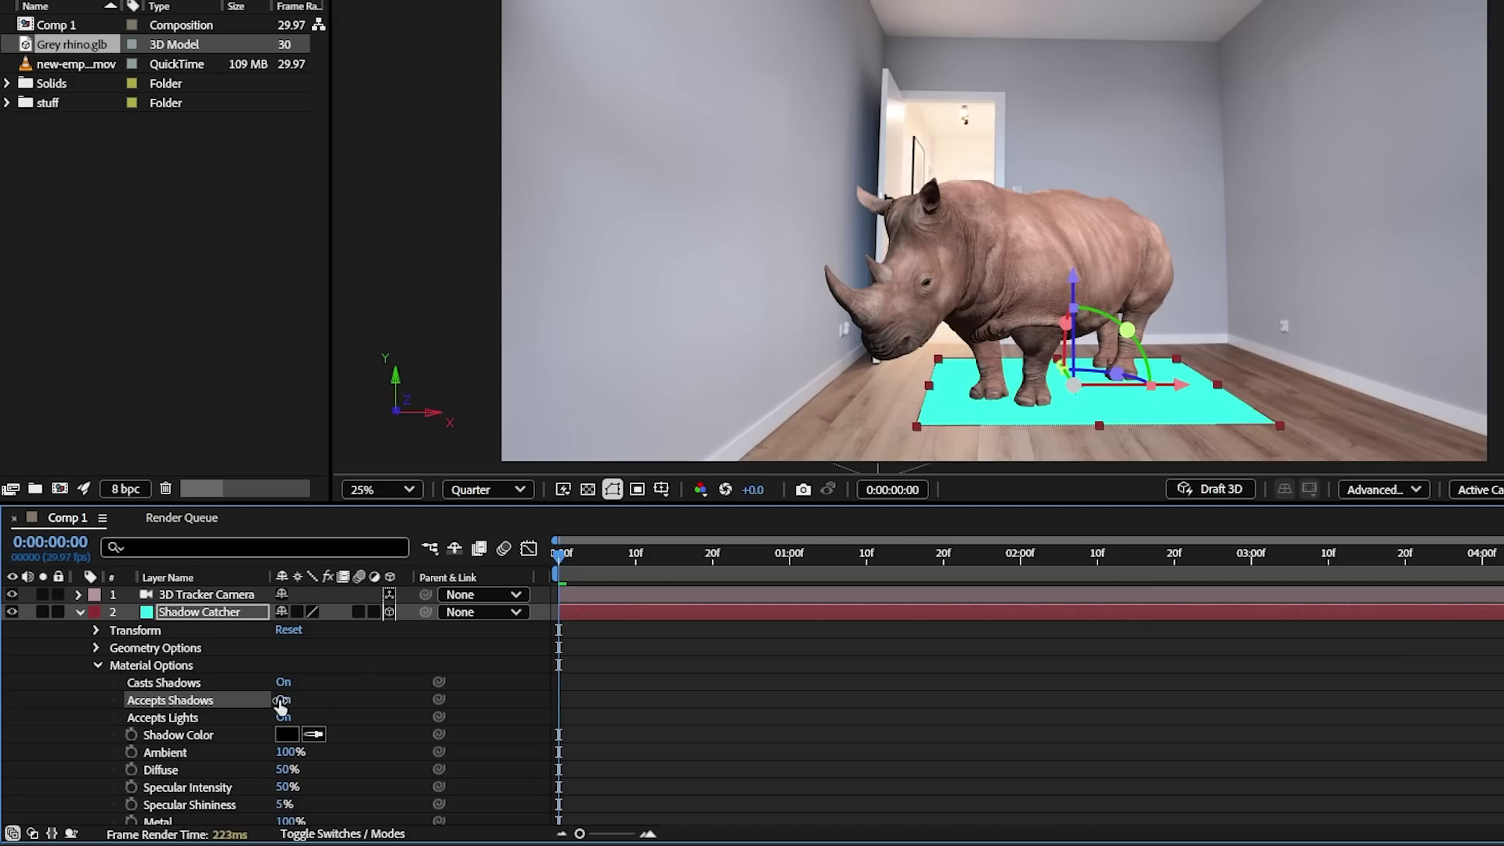
{"action": "left_click", "coordinate": [279, 699]}
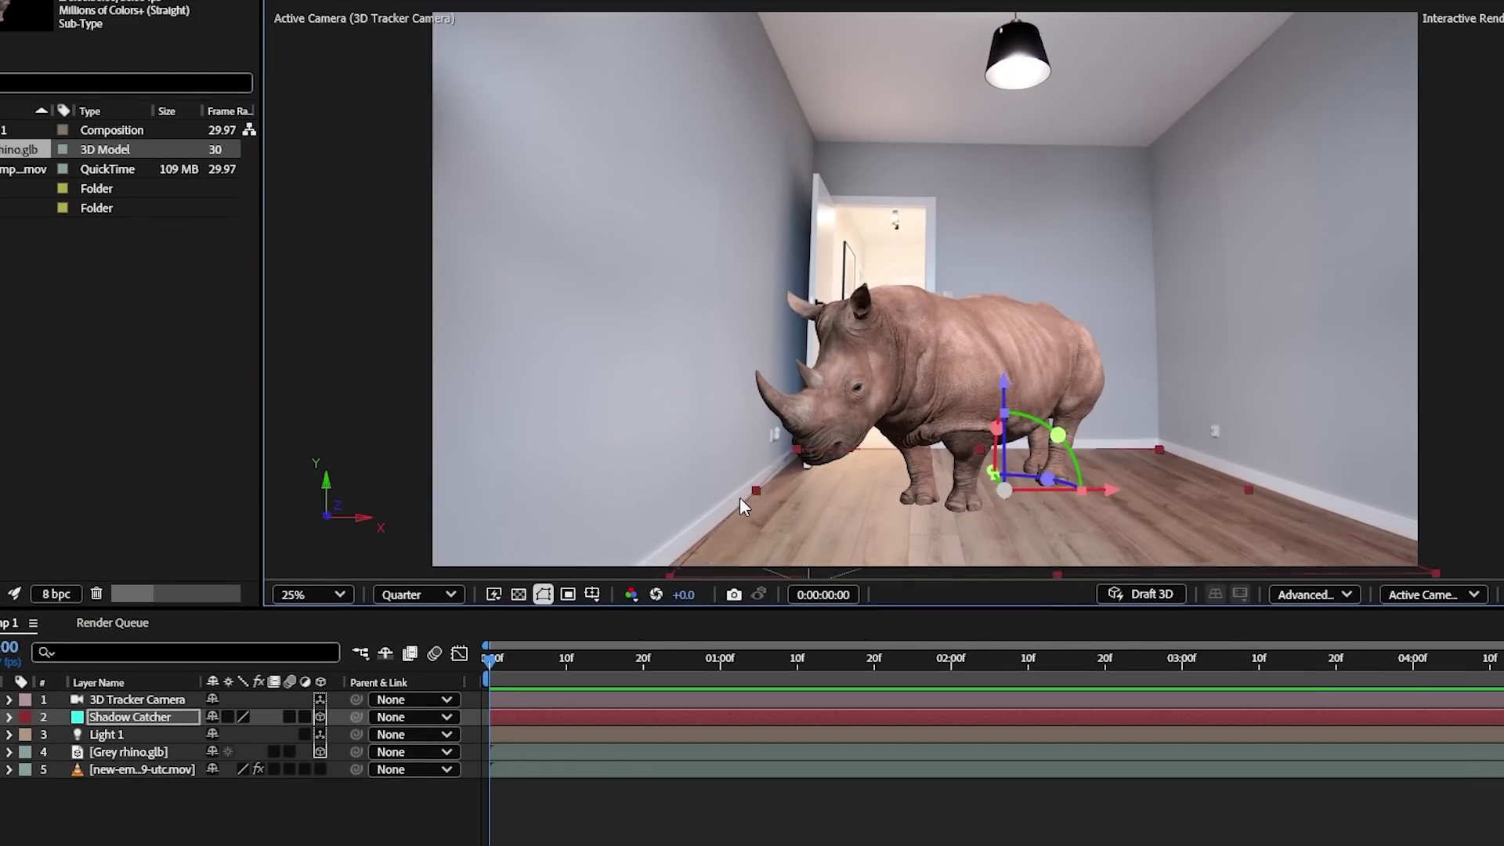
{"action": "mouse_move", "coordinate": [740, 498]}
{"action": "left_mouse_down"}
{"action": "mouse_move", "coordinate": [724, 498]}
{"action": "mouse_move", "coordinate": [736, 496]}
{"action": "left_mouse_up"}
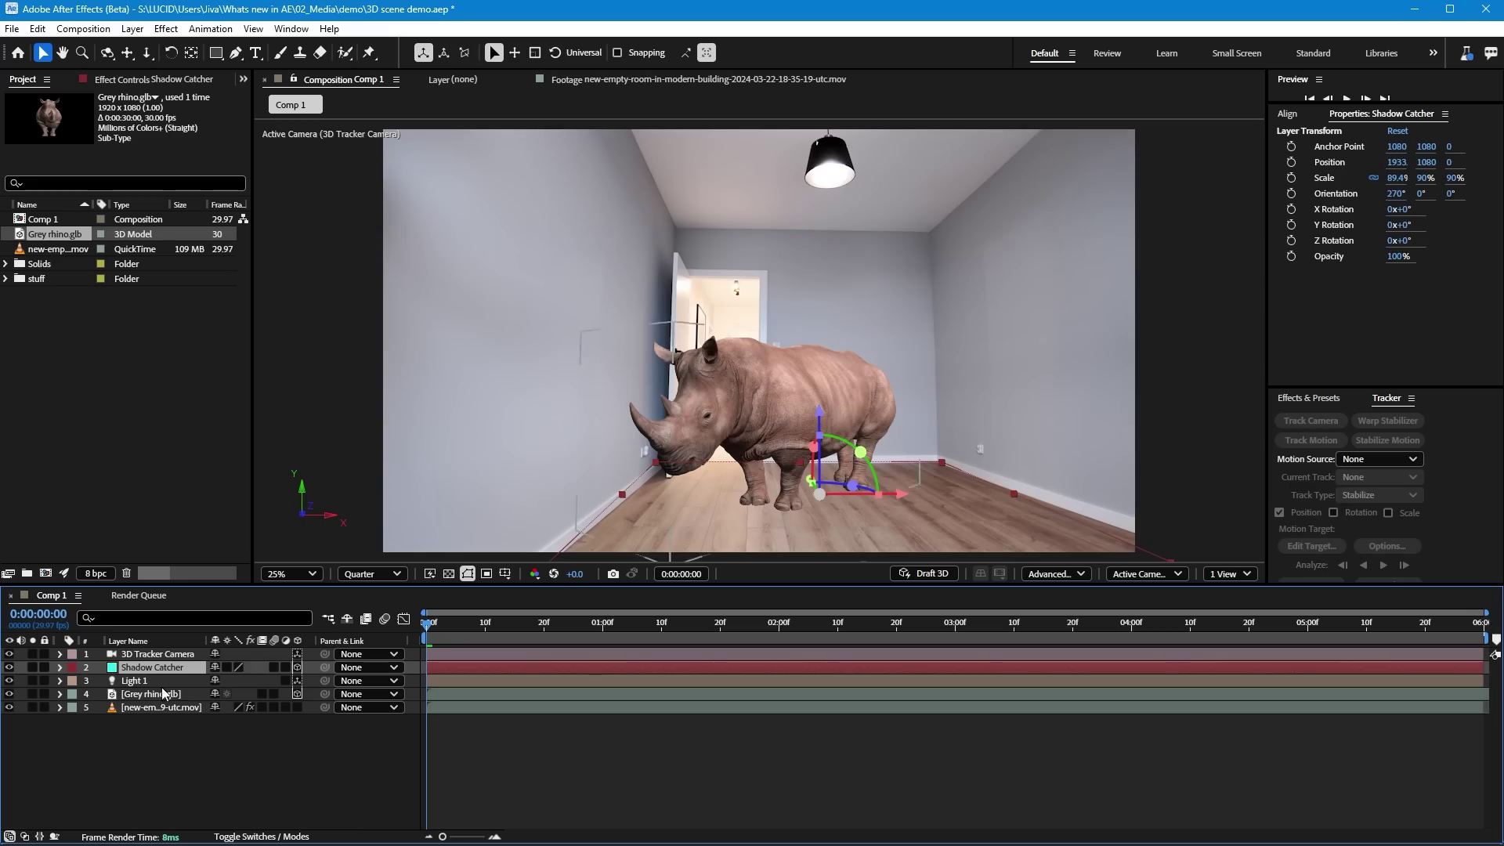
- Turn on Casts Shadows for the environment light, Light 1
{"action": "left_click", "coordinate": [141, 681]}
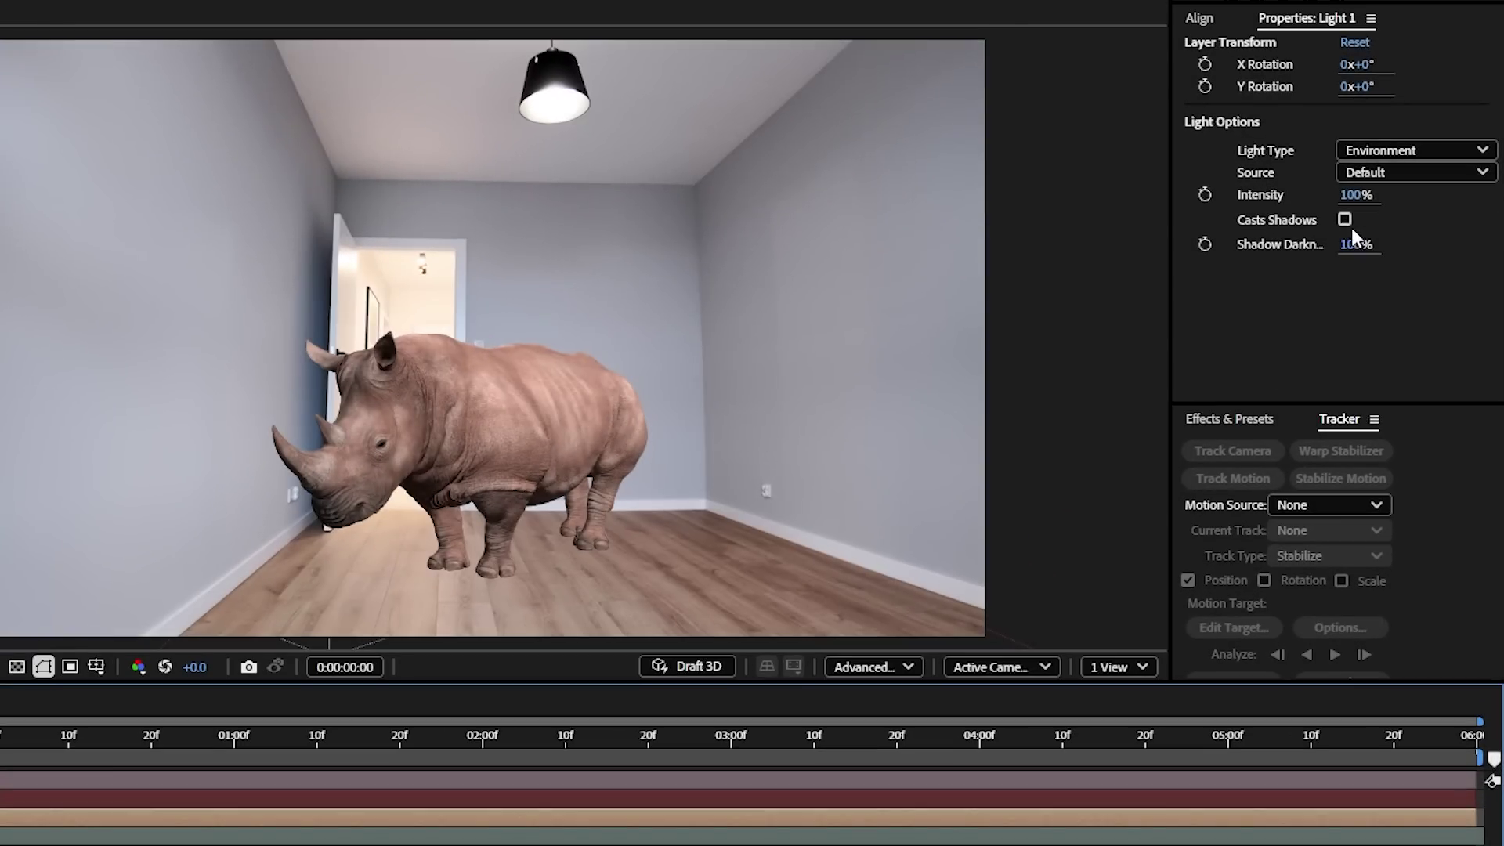
{"action": "left_click", "coordinate": [1345, 219]}
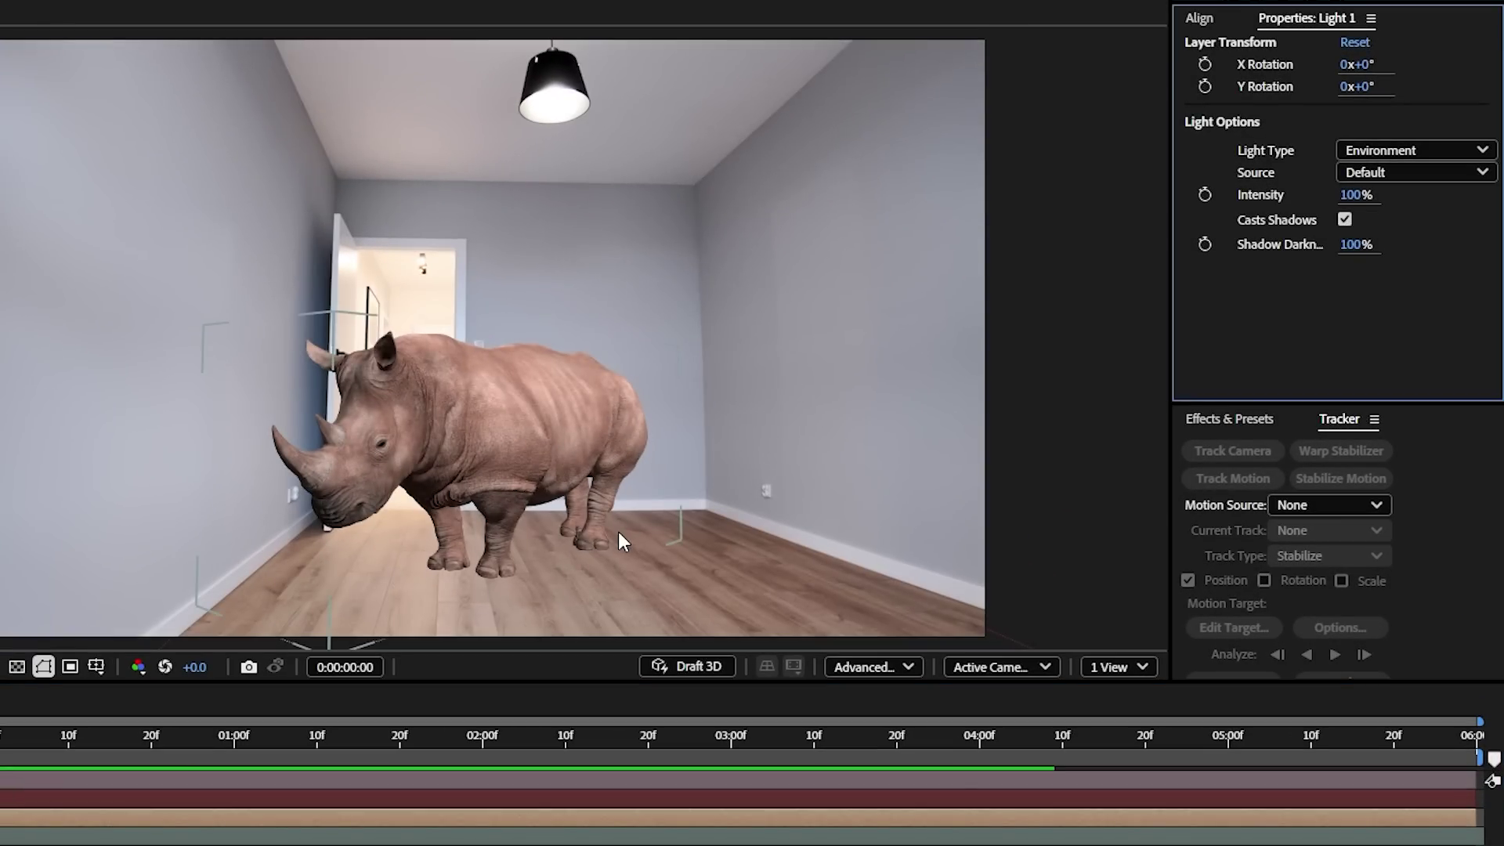
- In the Advanced 3D render options, fit the shadow casting box to the scene and set Render Quality to 16
{"action": "left_click", "coordinate": [882, 668]}
{"action": "left_click", "coordinate": [881, 789]}
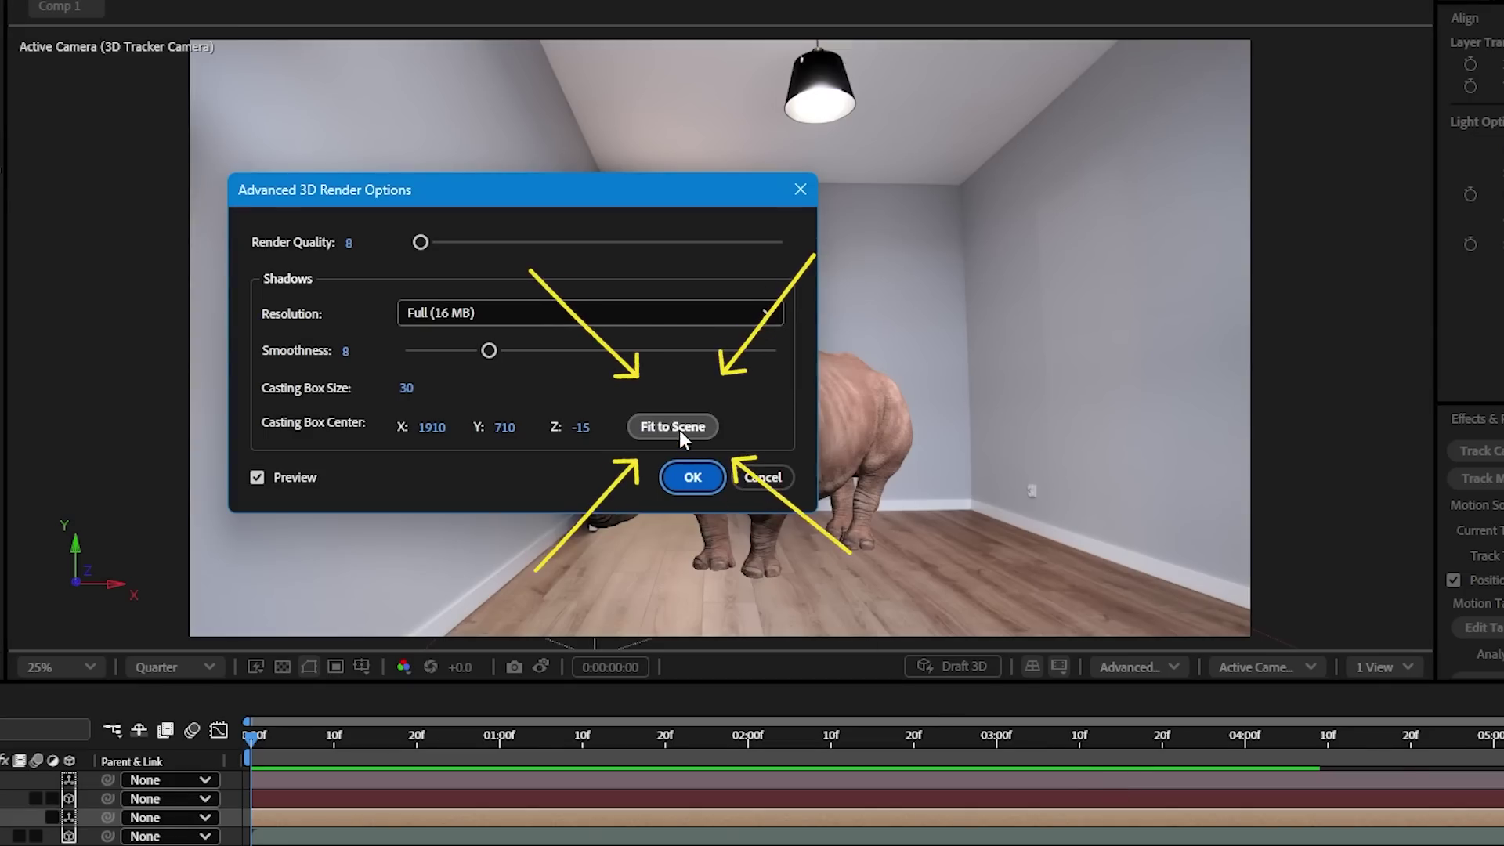
{"action": "left_click", "coordinate": [687, 425]}
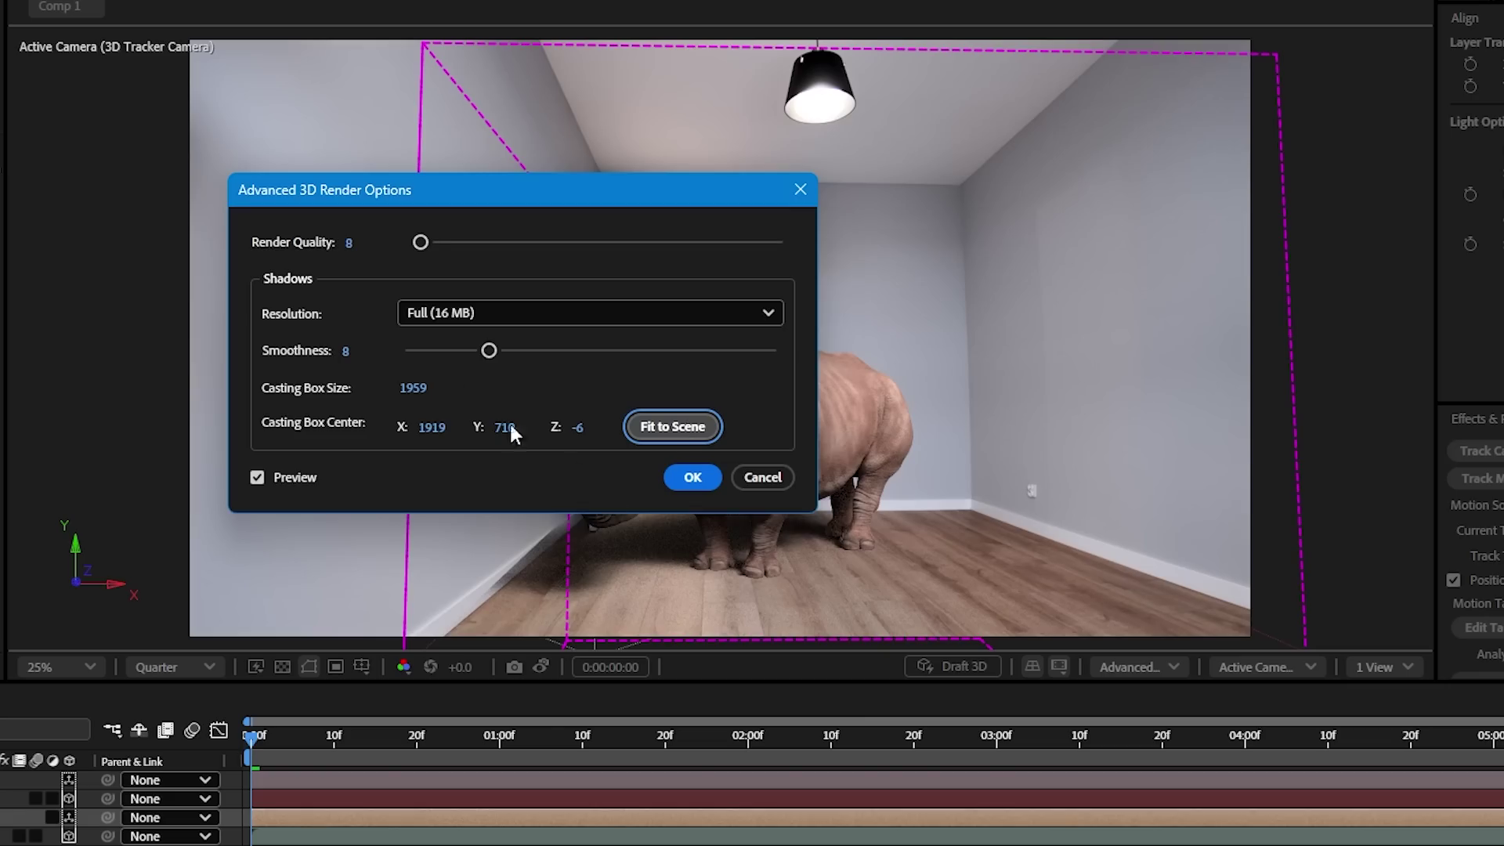
{"action": "type", "text": "16"}
{"action": "key", "text": "Tab"}
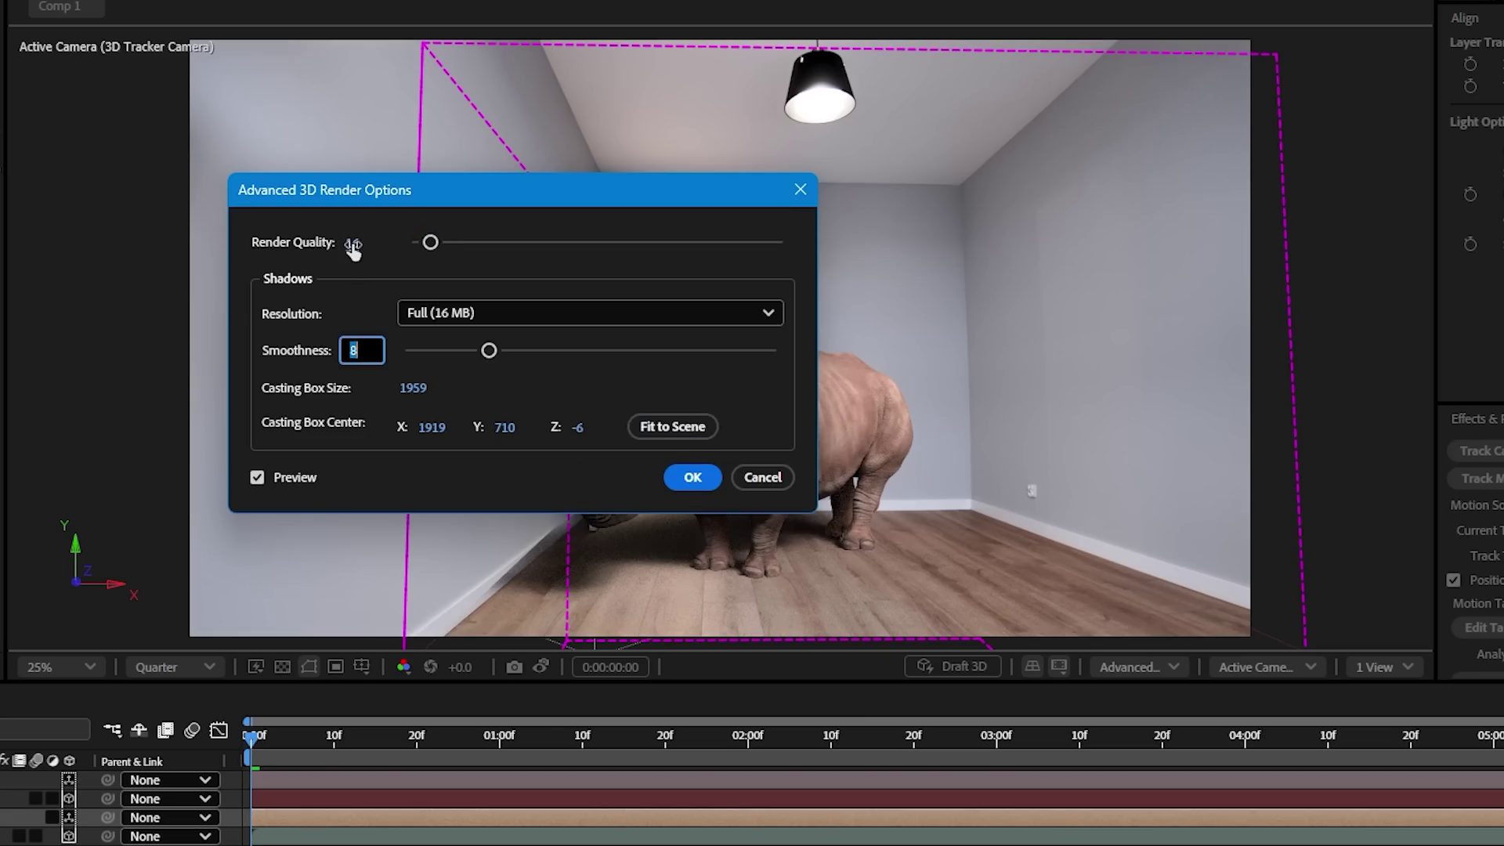
{"action": "key", "text": "Return"}
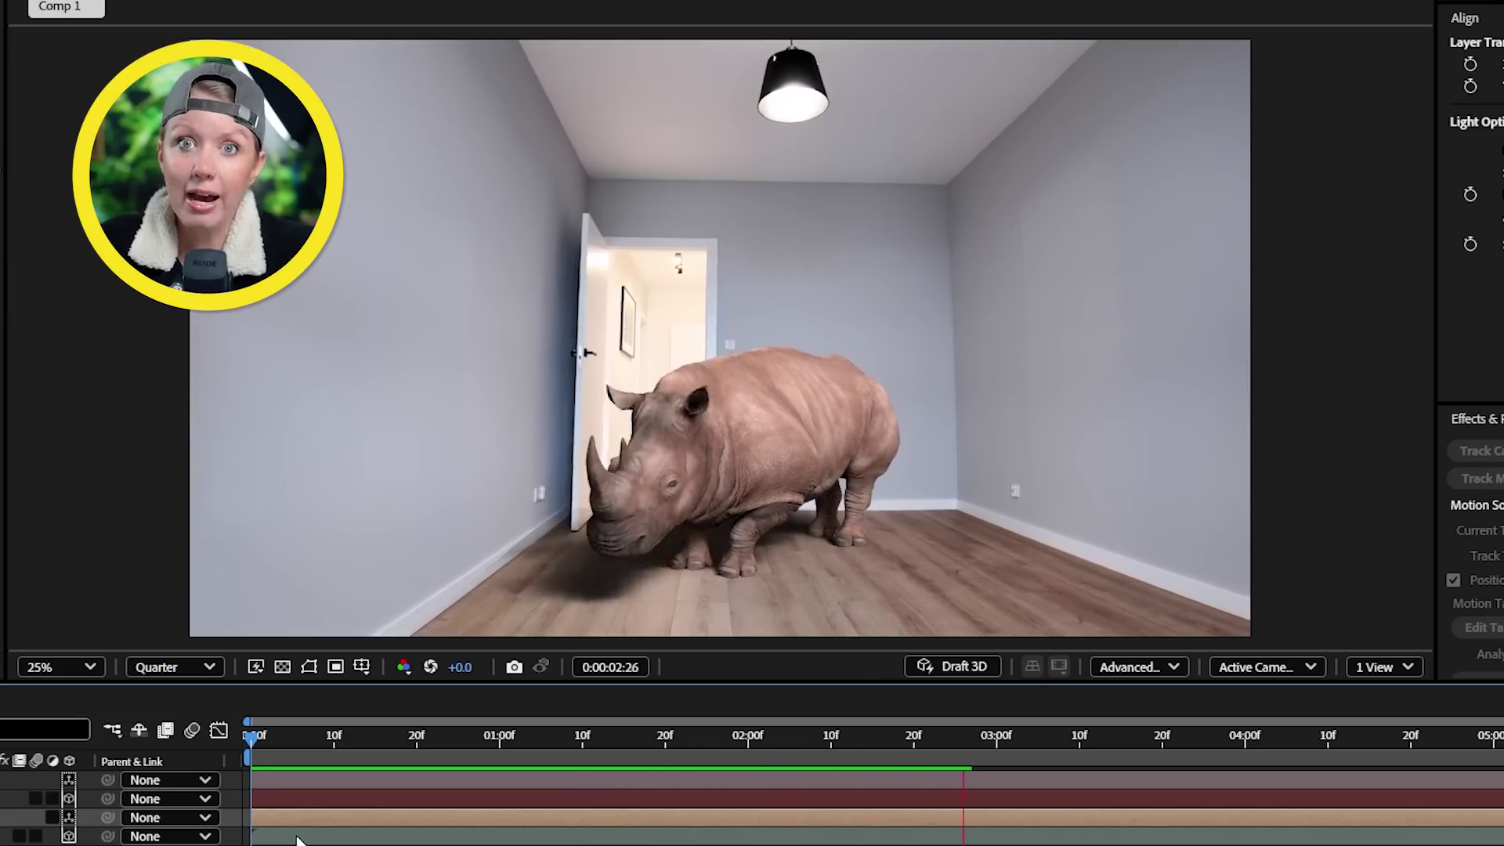
- Preview the composition with Draft 3D turned on, and turn Draft 3D off again
{"action": "left_click", "coordinate": [972, 666]}
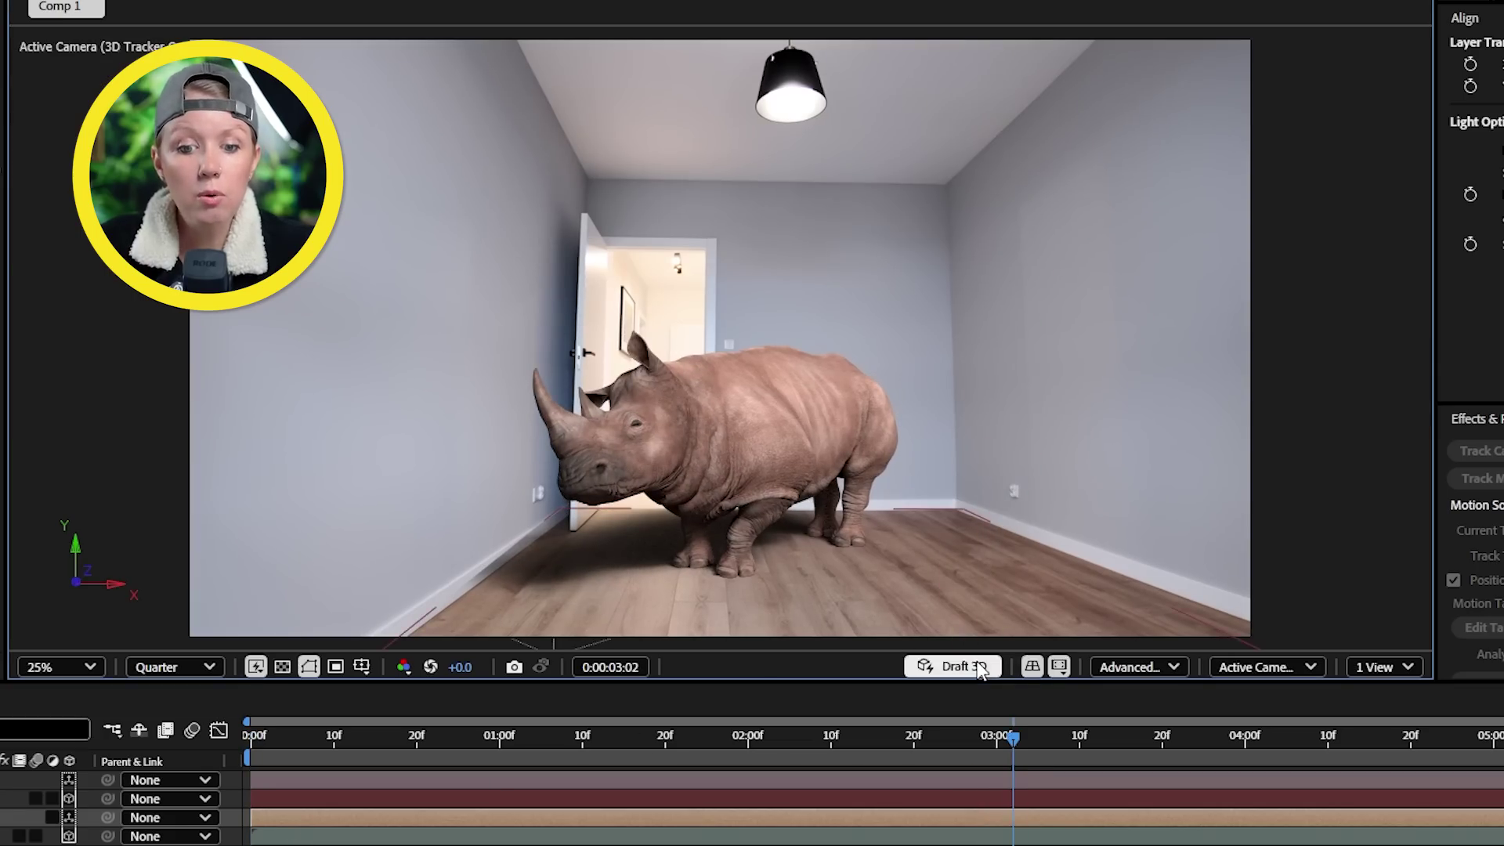
{"action": "left_click_drag", "start_coordinate": [722, 735], "coordinate": [409, 736]}
{"action": "key", "text": "space"}
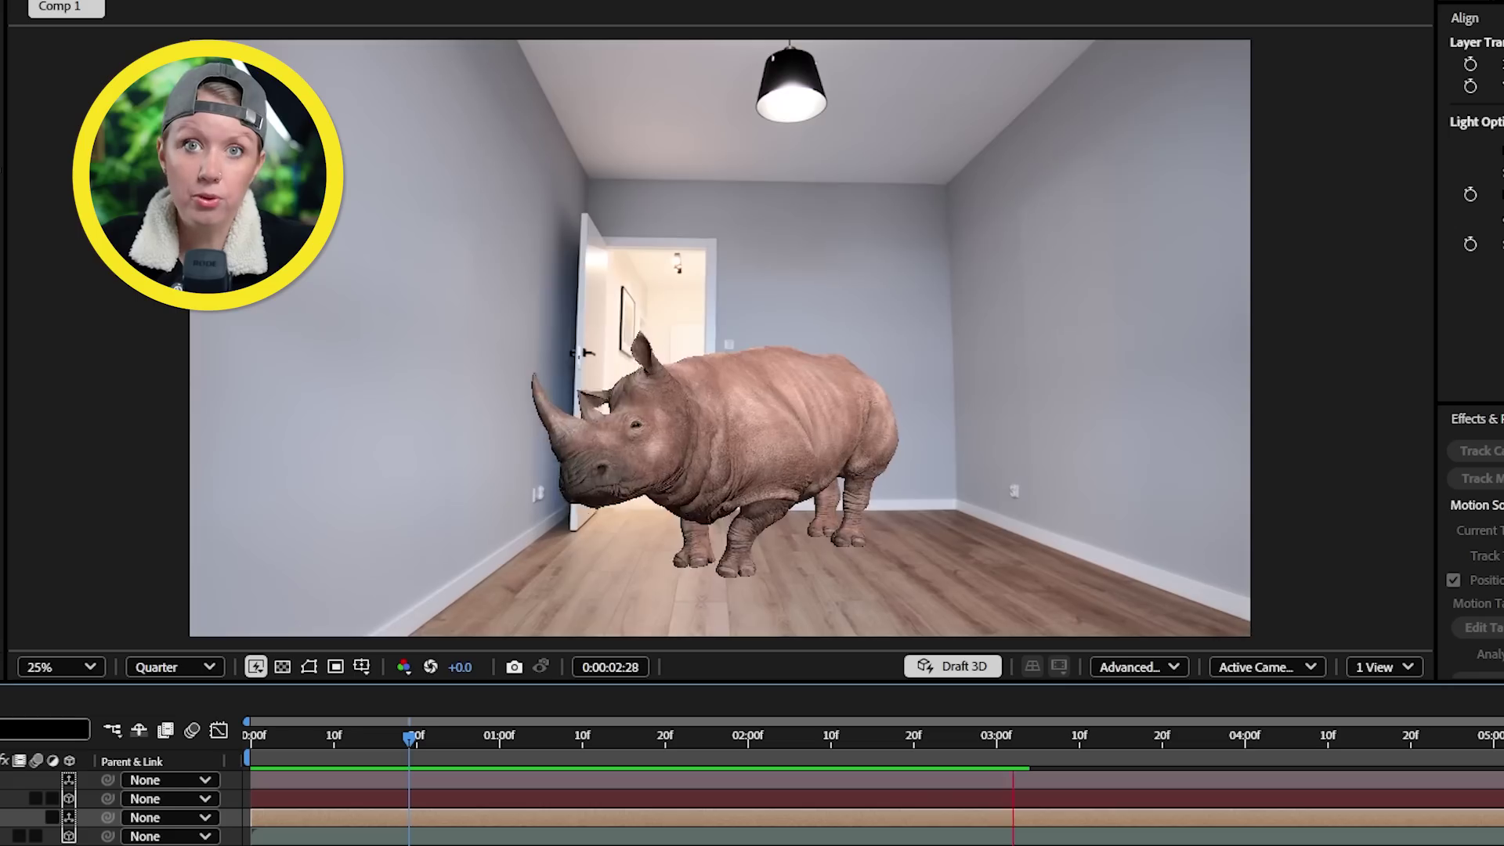
{"action": "key", "text": "space"}
{"action": "left_click", "coordinate": [952, 667]}
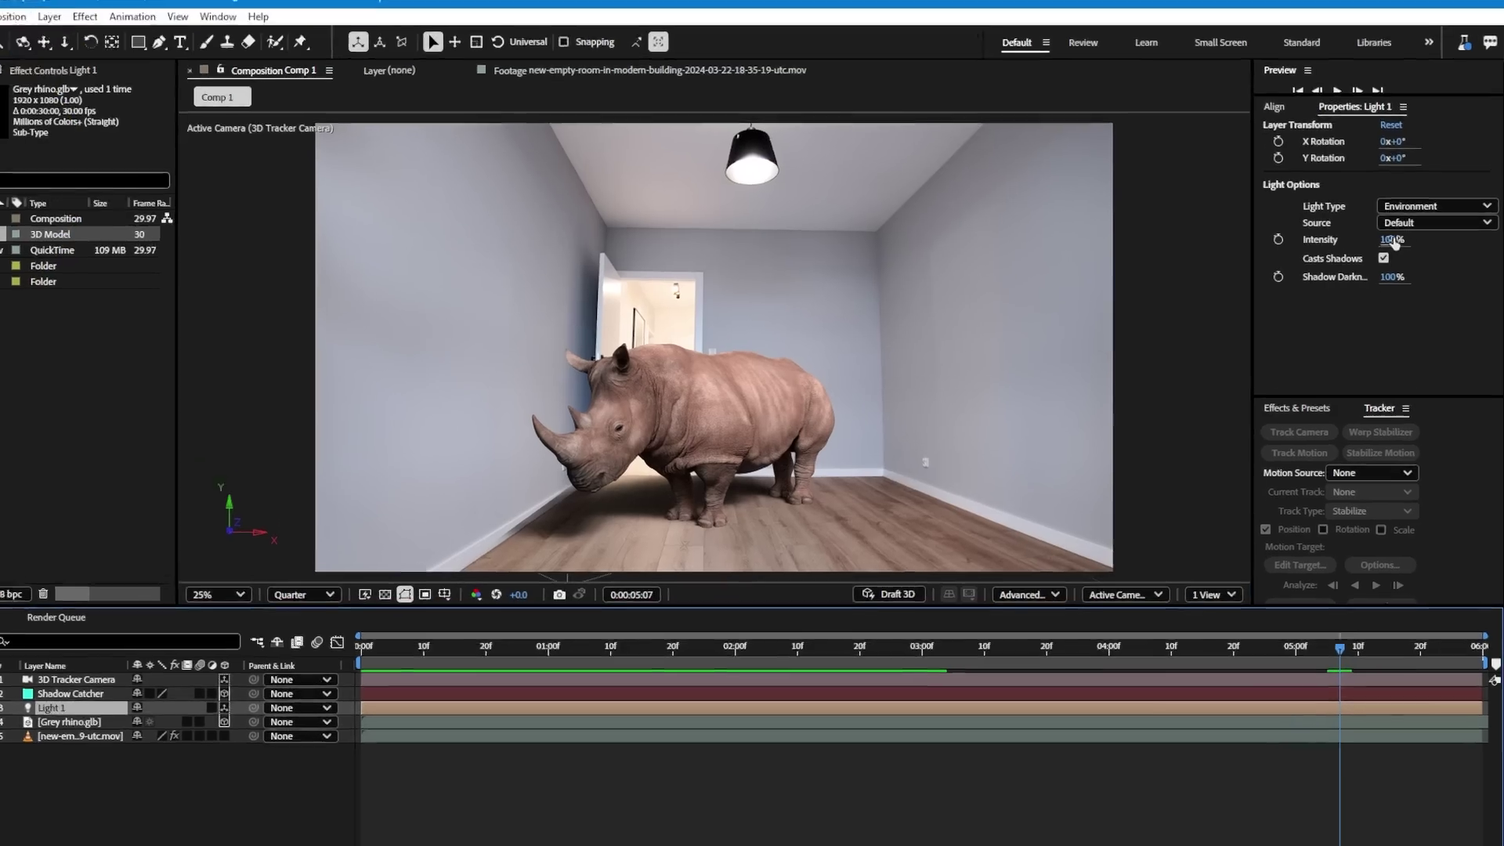
- Raise Light 1's intensity to about 123% and rotate the light about its X axis to redirect the shadow
{"action": "mouse_move", "coordinate": [1397, 239]}
{"action": "left_mouse_down"}
{"action": "mouse_move", "coordinate": [1417, 235]}
{"action": "mouse_move", "coordinate": [1381, 236]}
{"action": "left_mouse_up"}
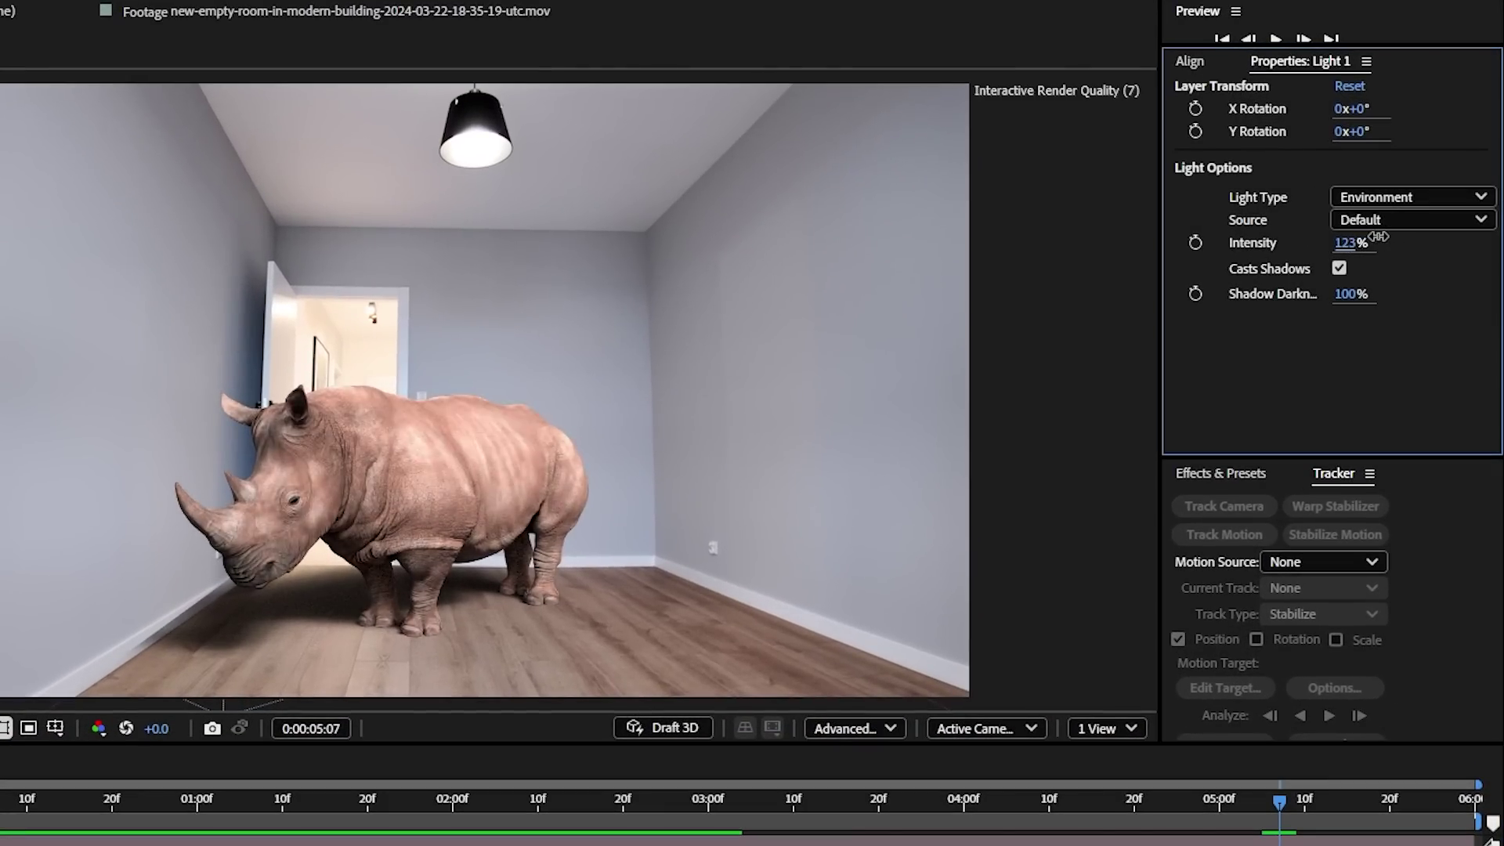
{"action": "left_click_drag", "start_coordinate": [1353, 108], "coordinate": [1324, 126]}
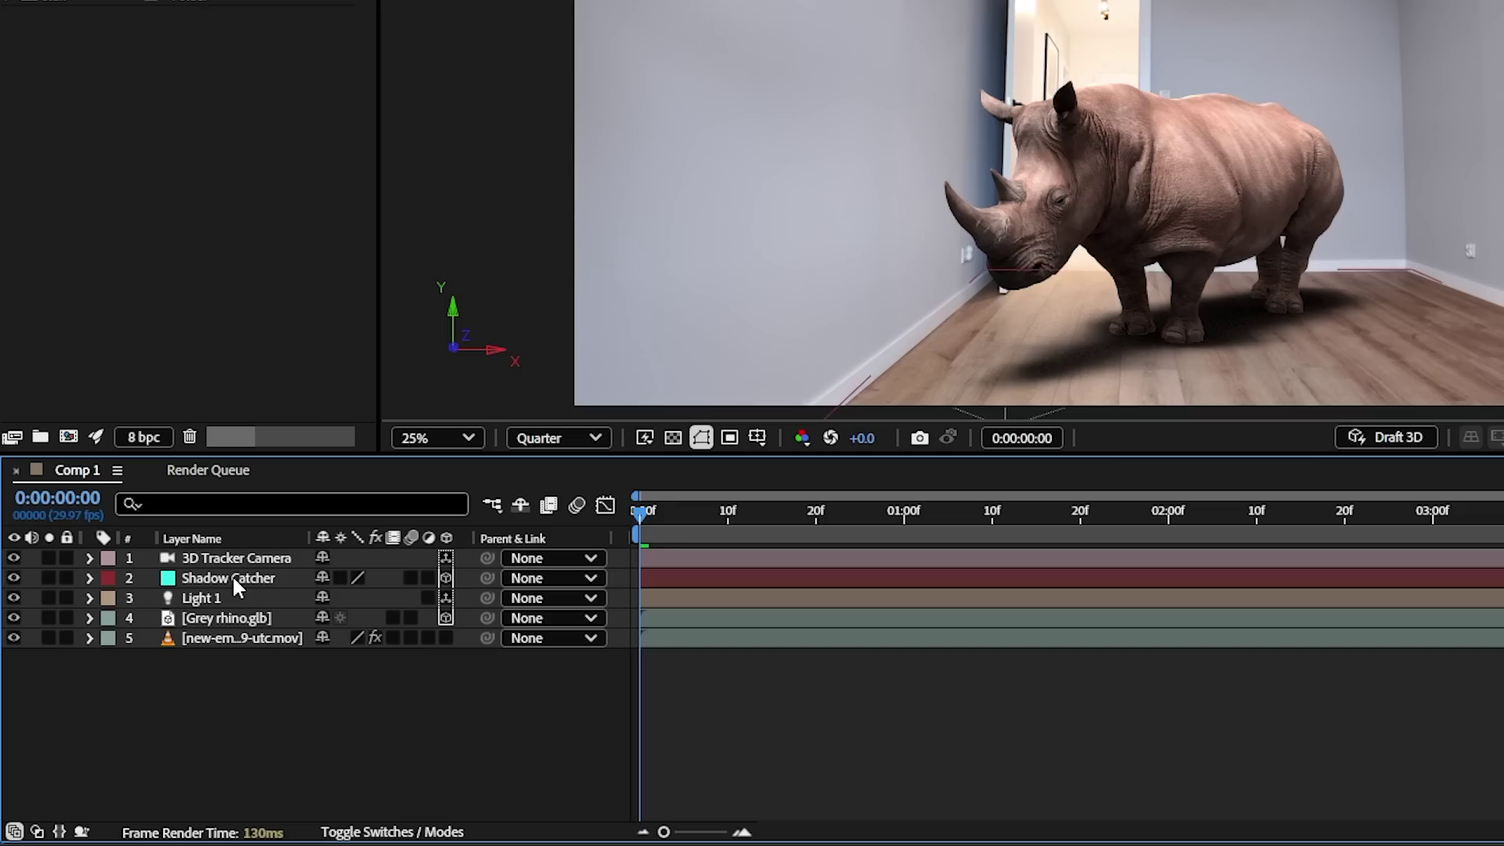
- Reveal the Shadow Catcher layer's material options and select its Shadow Color property
{"action": "left_click", "coordinate": [232, 579]}
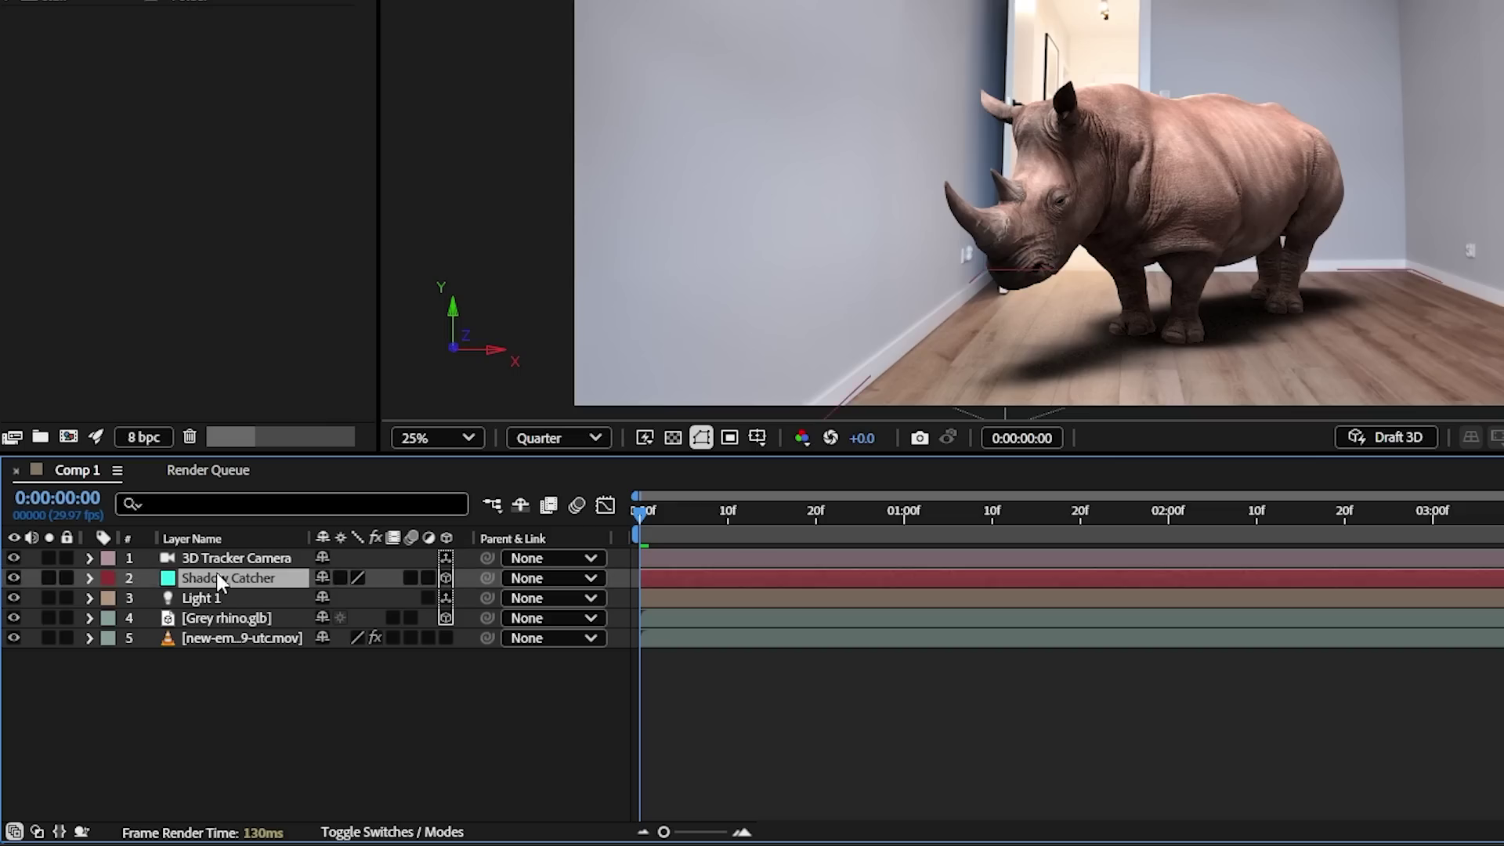
{"action": "left_click", "coordinate": [90, 578]}
{"action": "left_click", "coordinate": [210, 720]}
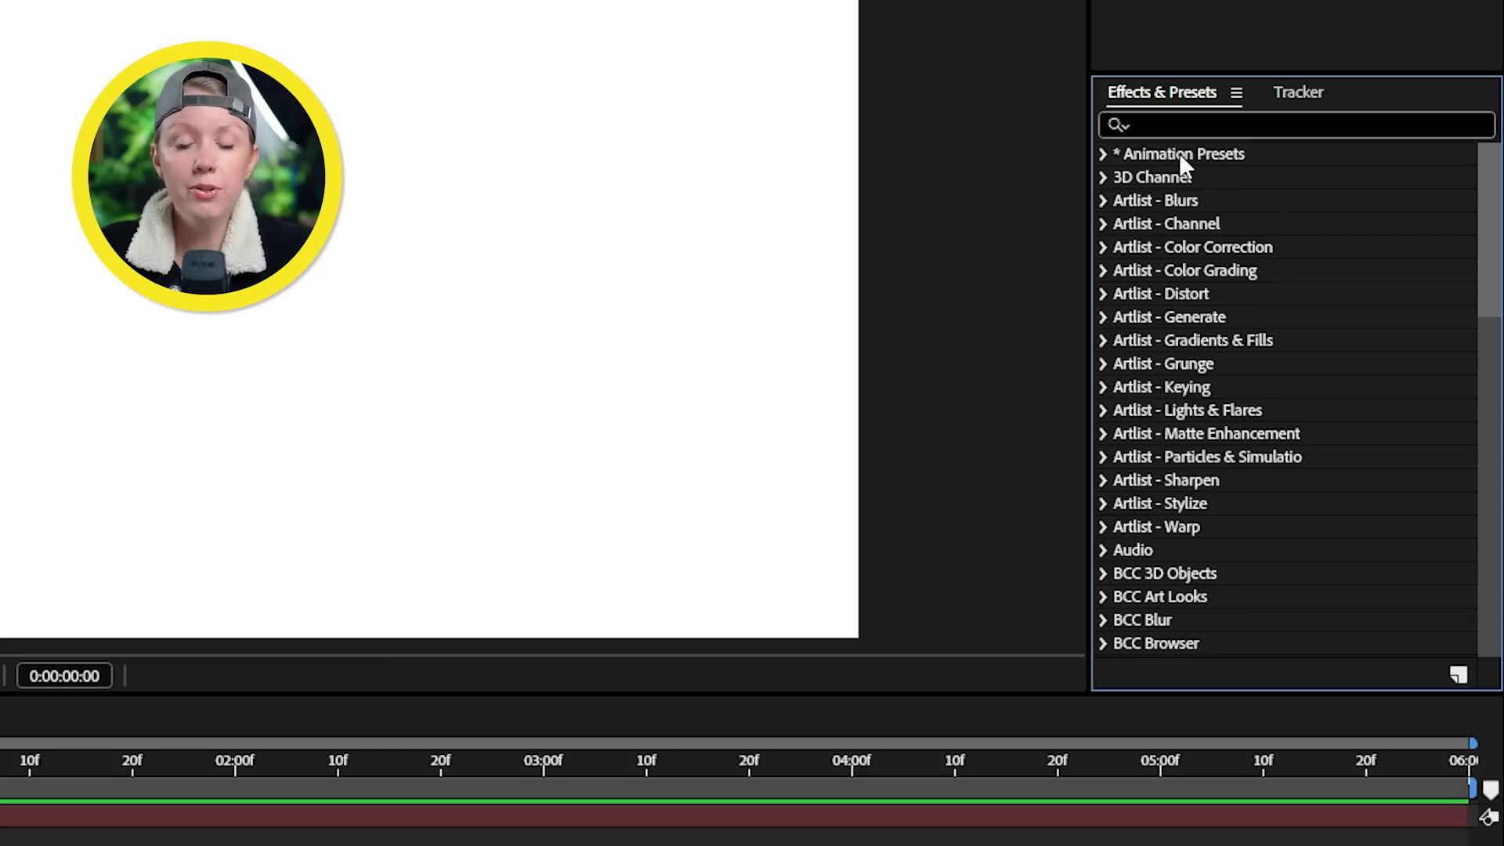
- Find the Anime Radial preset among the background animation presets, apply it to the white solid in Comp 2, and preview it
{"action": "left_click", "coordinate": [1102, 153]}
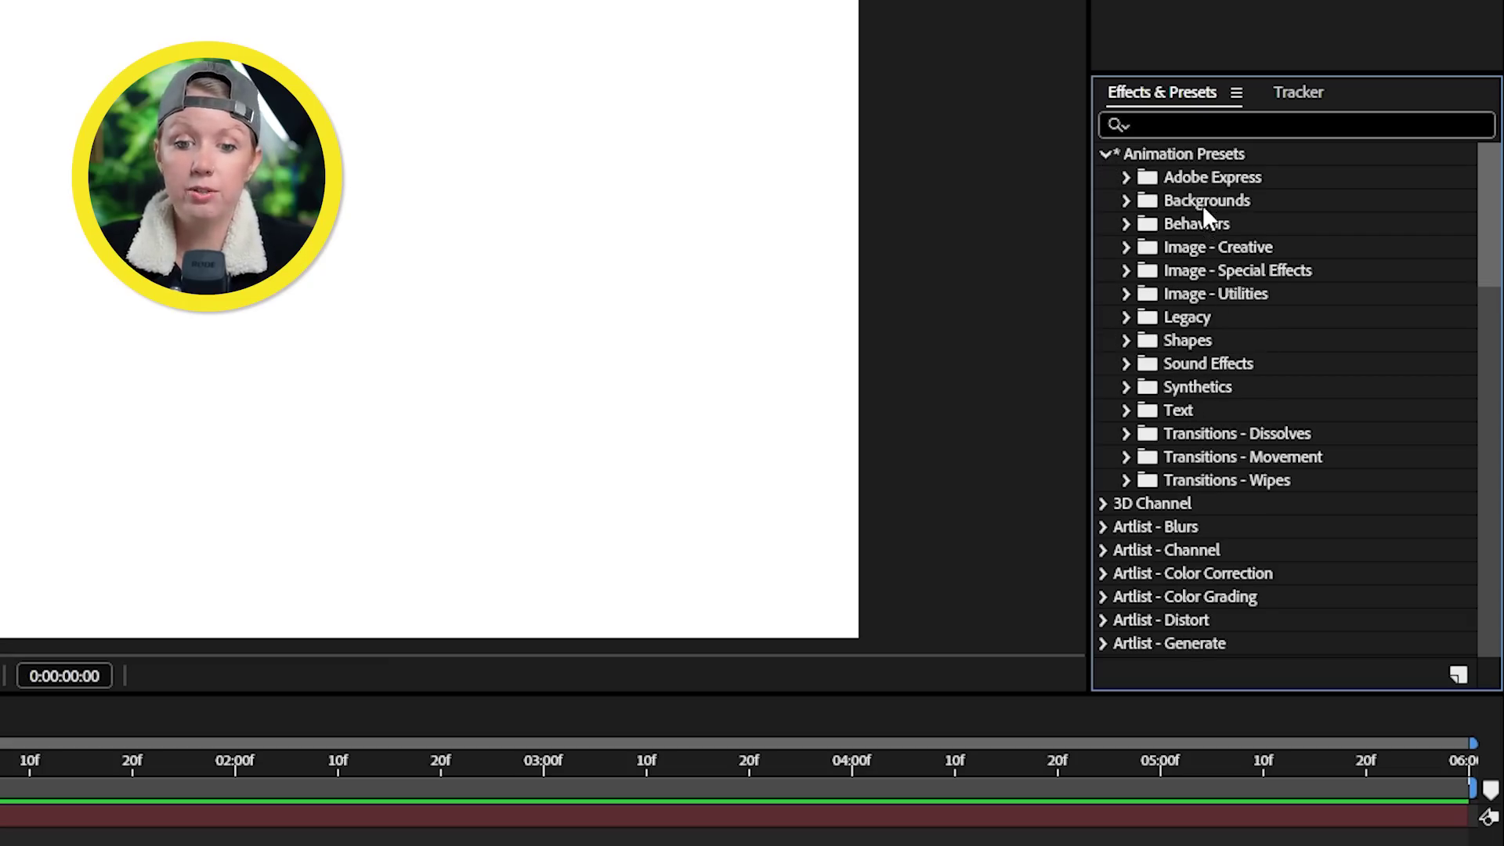
{"action": "left_click", "coordinate": [1127, 202]}
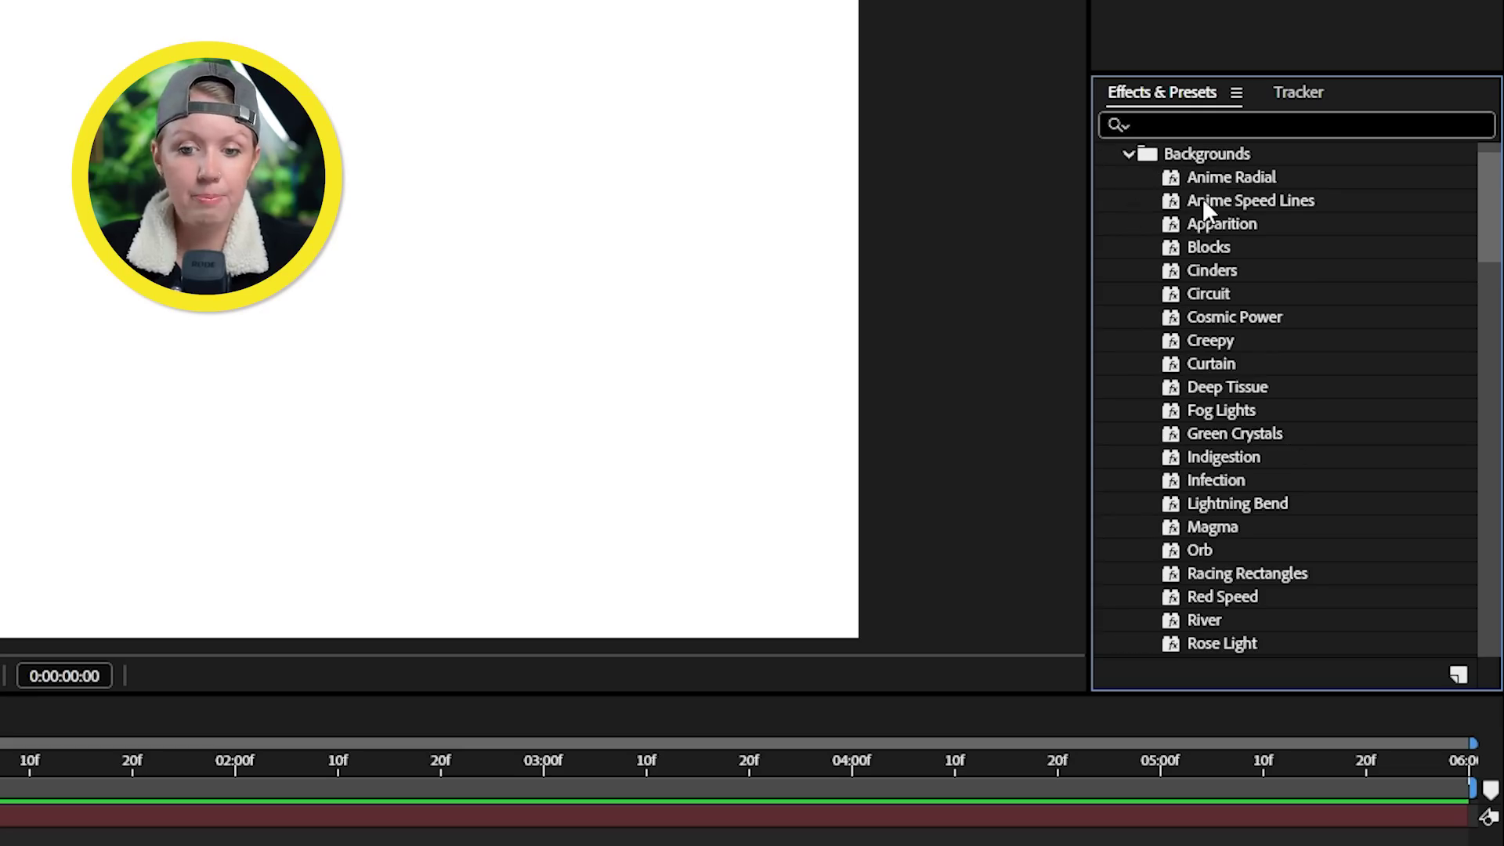
{"action": "left_click", "coordinate": [1220, 181]}
{"action": "left_click_drag", "start_coordinate": [1223, 176], "coordinate": [655, 487]}
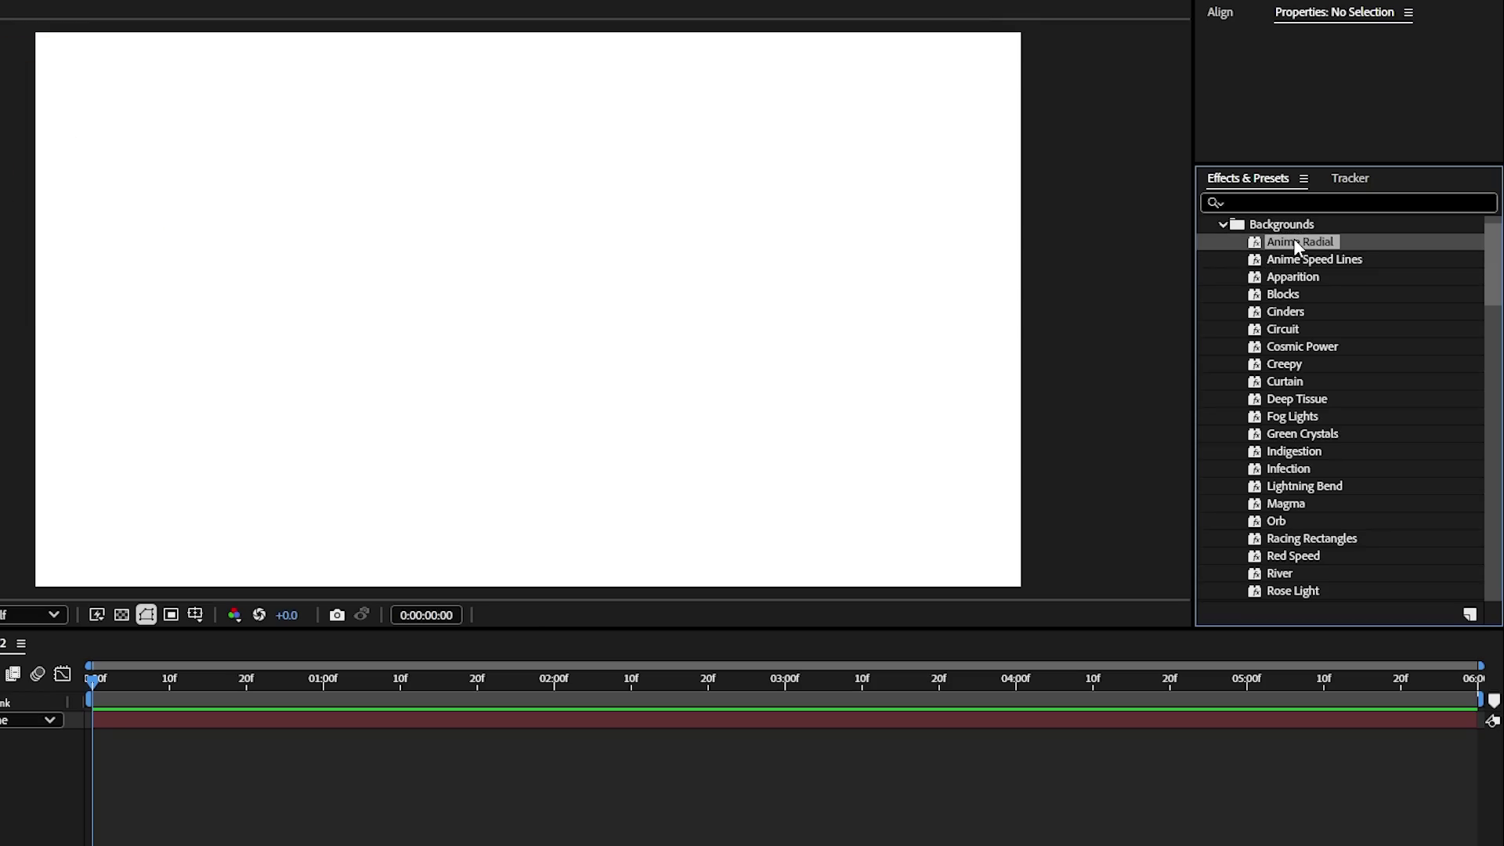
{"action": "left_click_drag", "start_coordinate": [870, 476], "coordinate": [556, 468]}
{"action": "key", "text": "space"}
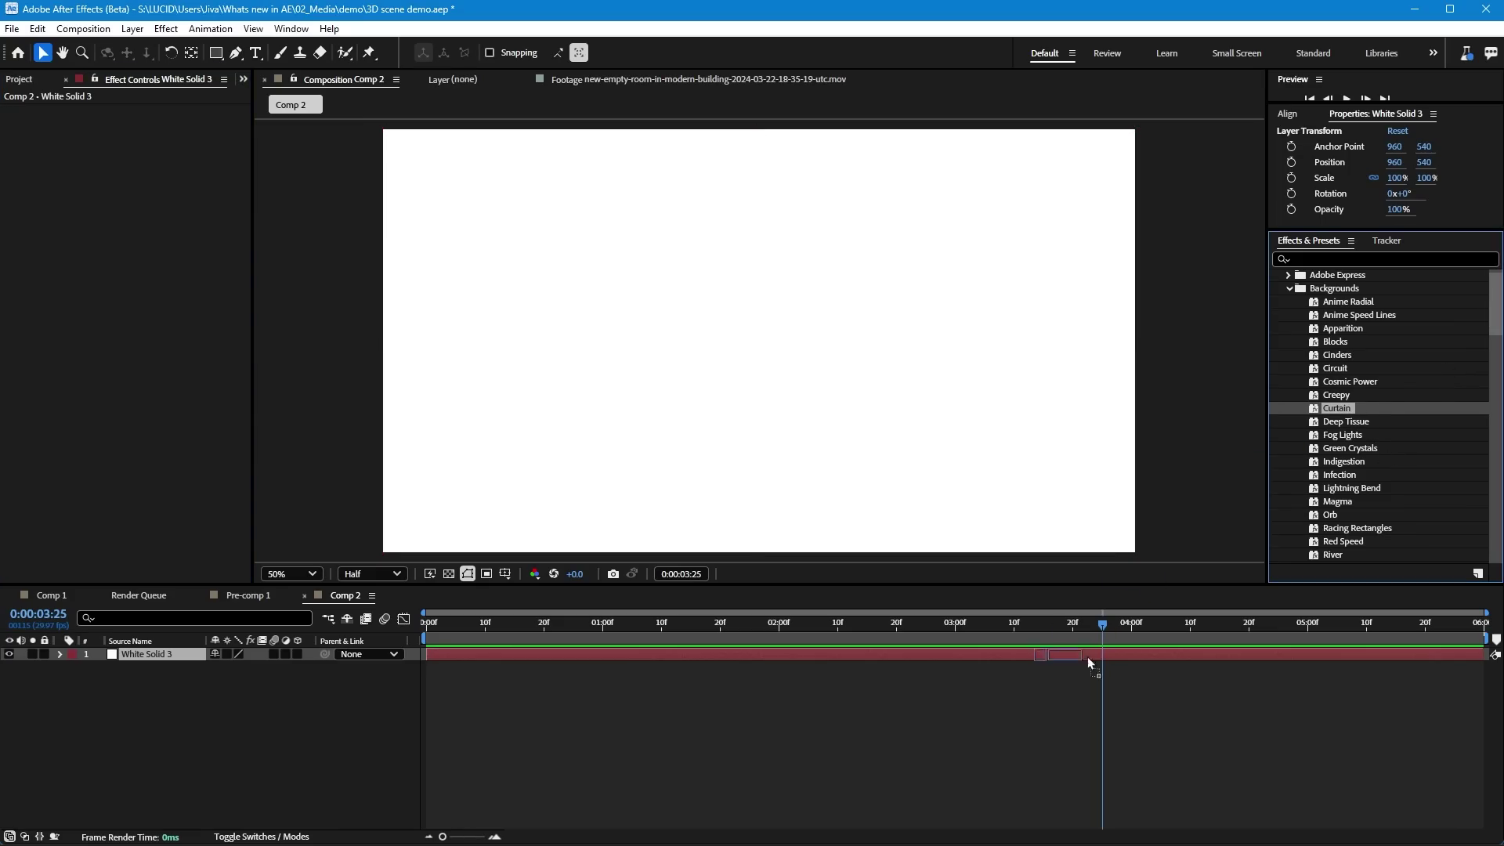
- Apply the Curtain background preset to the white solid, preview the animation, and adjust its Fractal Noise Evolution
{"action": "left_click_drag", "start_coordinate": [1088, 657], "coordinate": [1078, 653]}
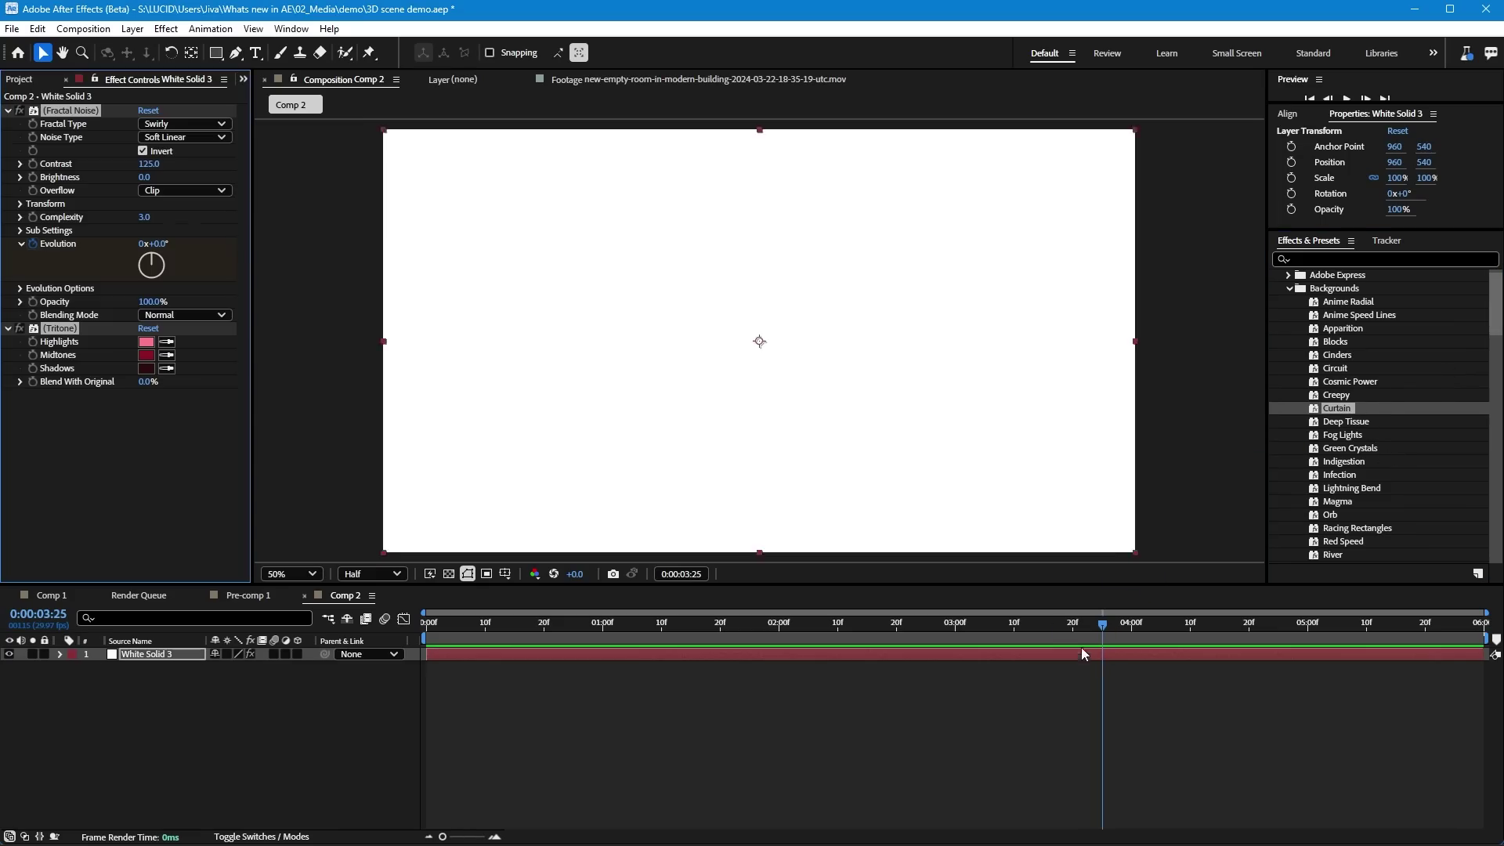
{"action": "key", "text": "Home"}
{"action": "left_click", "coordinate": [645, 623]}
{"action": "left_click", "coordinate": [468, 573]}
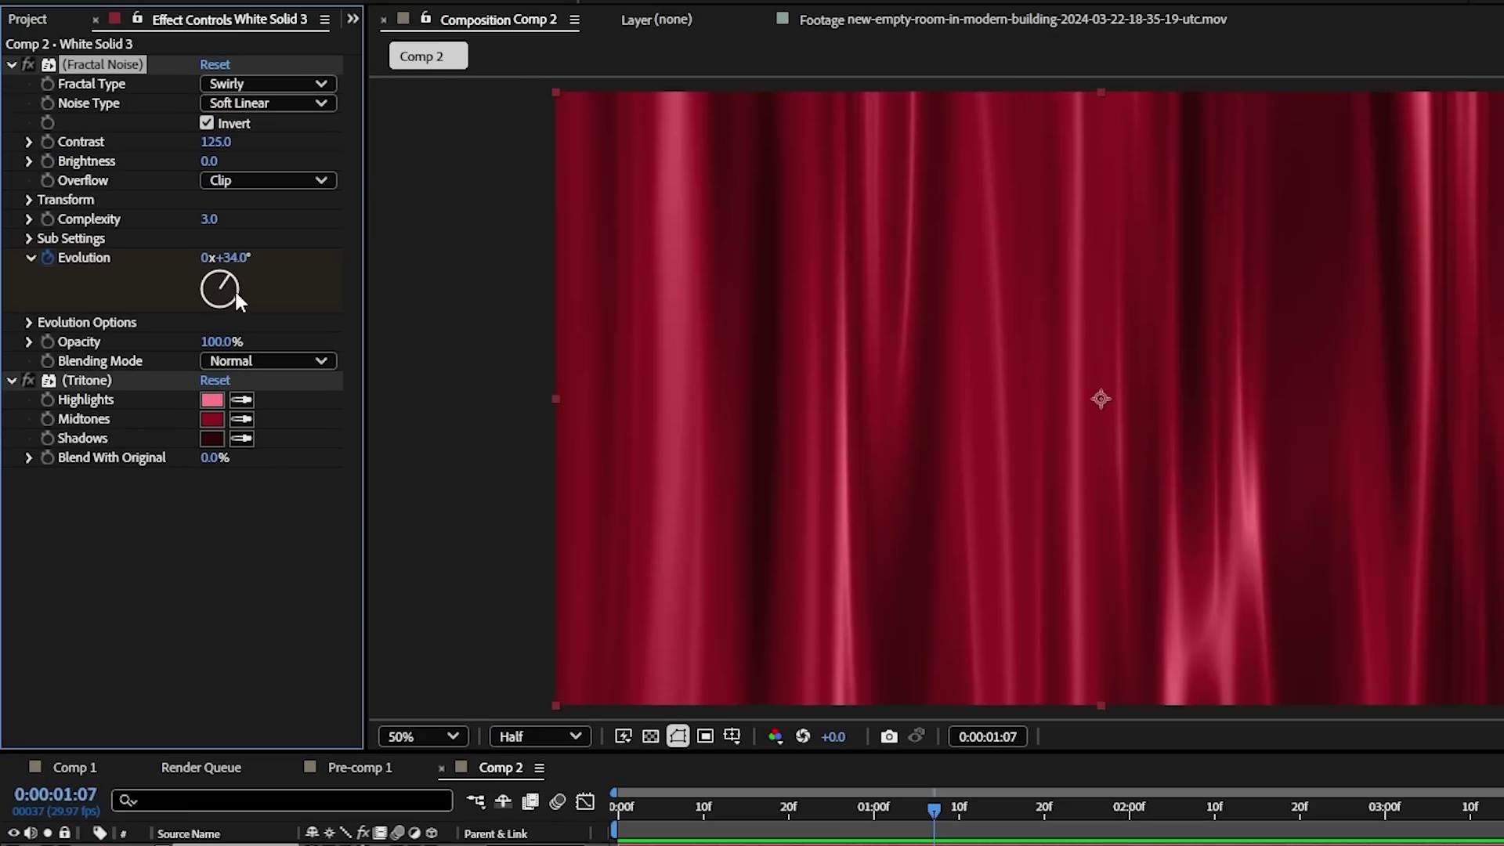
{"action": "left_click_drag", "start_coordinate": [233, 289], "coordinate": [224, 255]}
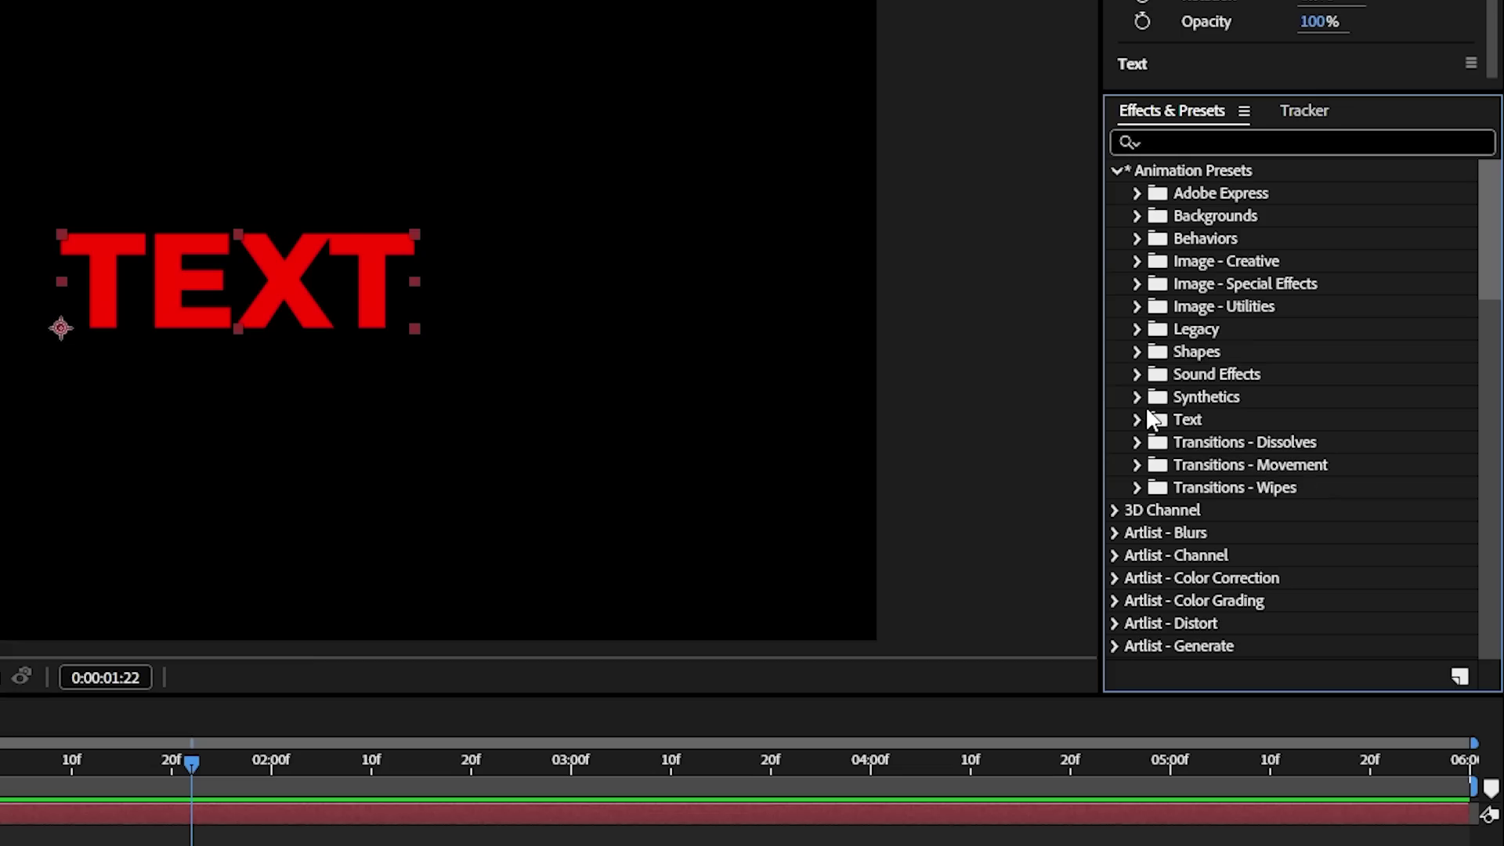
- Browse the text animation presets, including the 3D Text group, and expand the Number Counters group
{"action": "left_click", "coordinate": [1137, 420]}
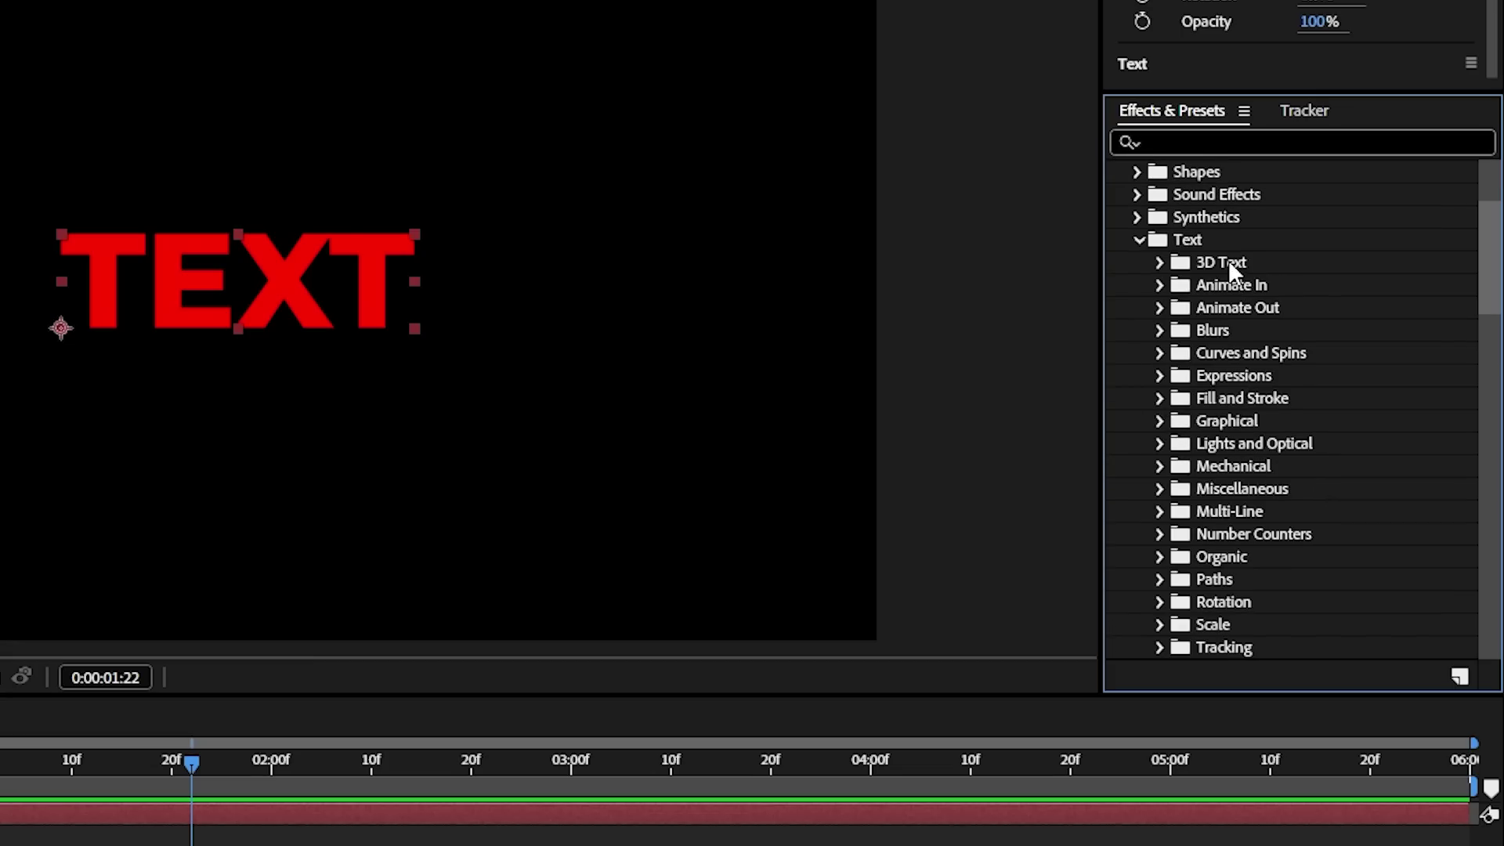
{"action": "left_click", "coordinate": [1158, 263]}
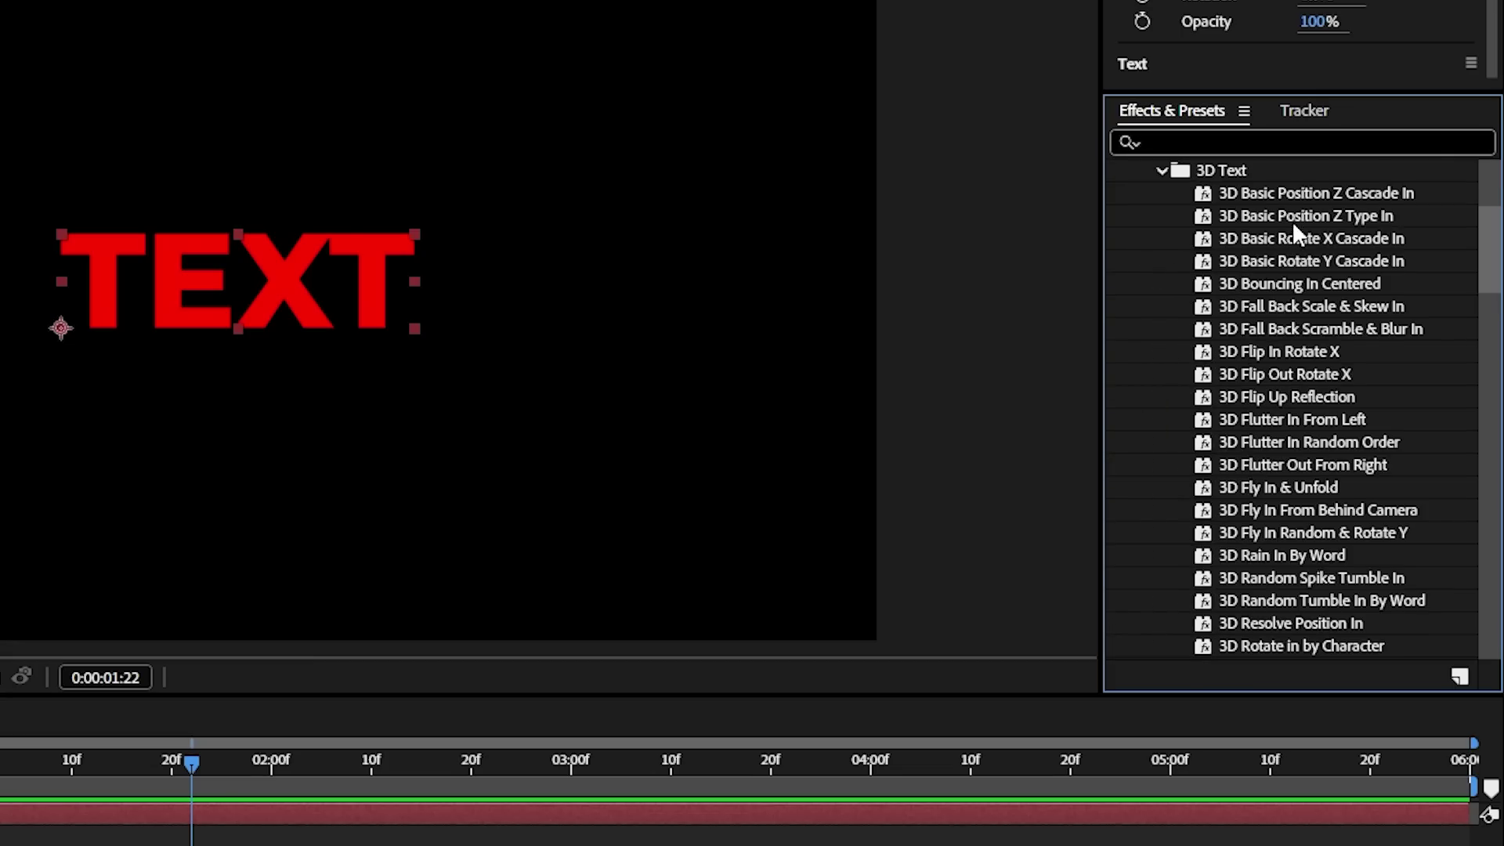
{"action": "scroll", "coordinate": [1293, 227], "scroll_direction": "down", "scroll_amount": 5}
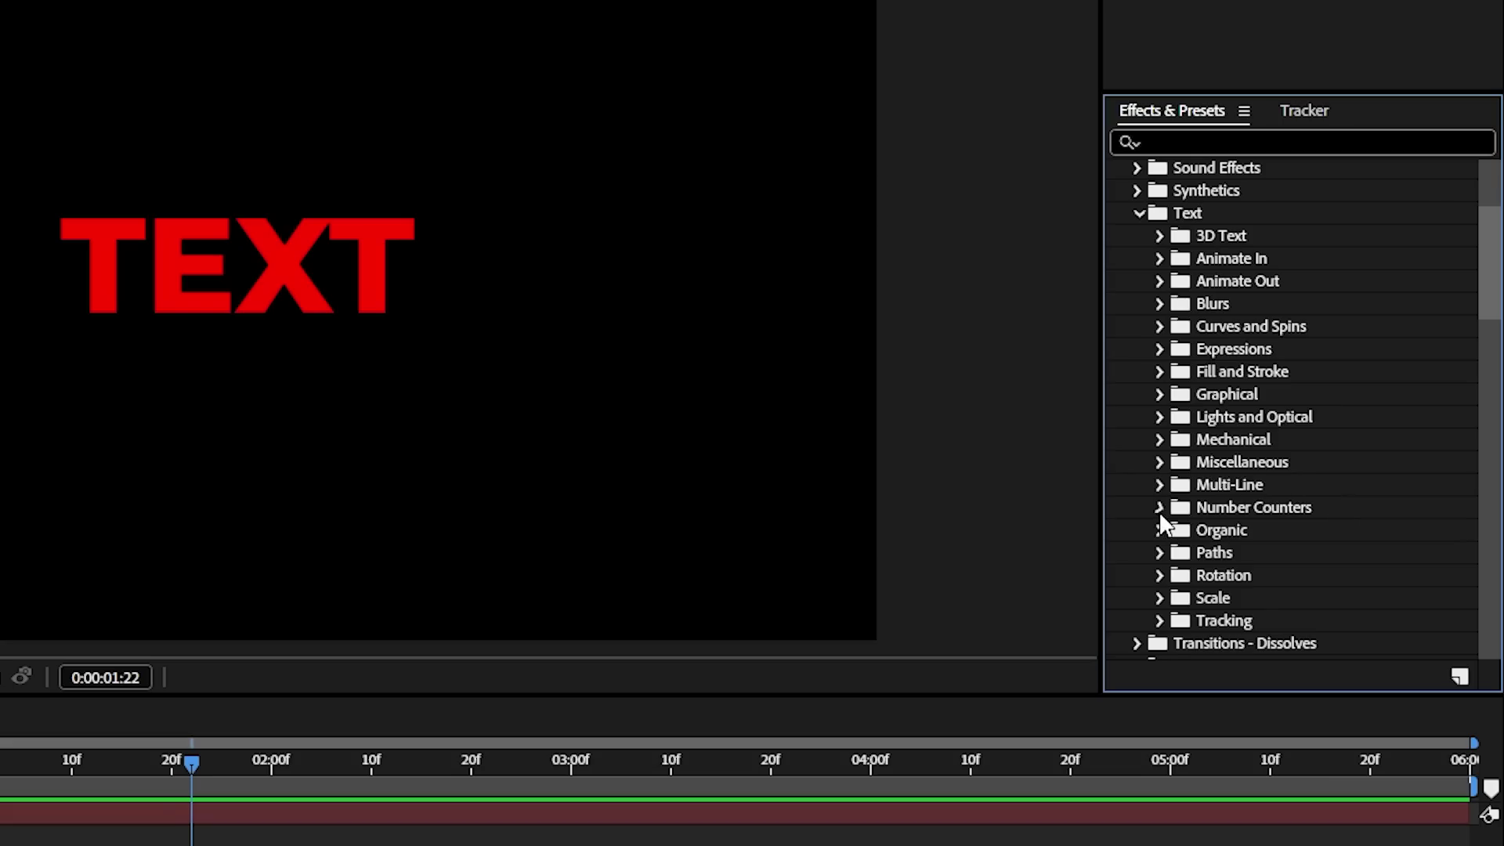
{"action": "left_click", "coordinate": [1159, 507]}
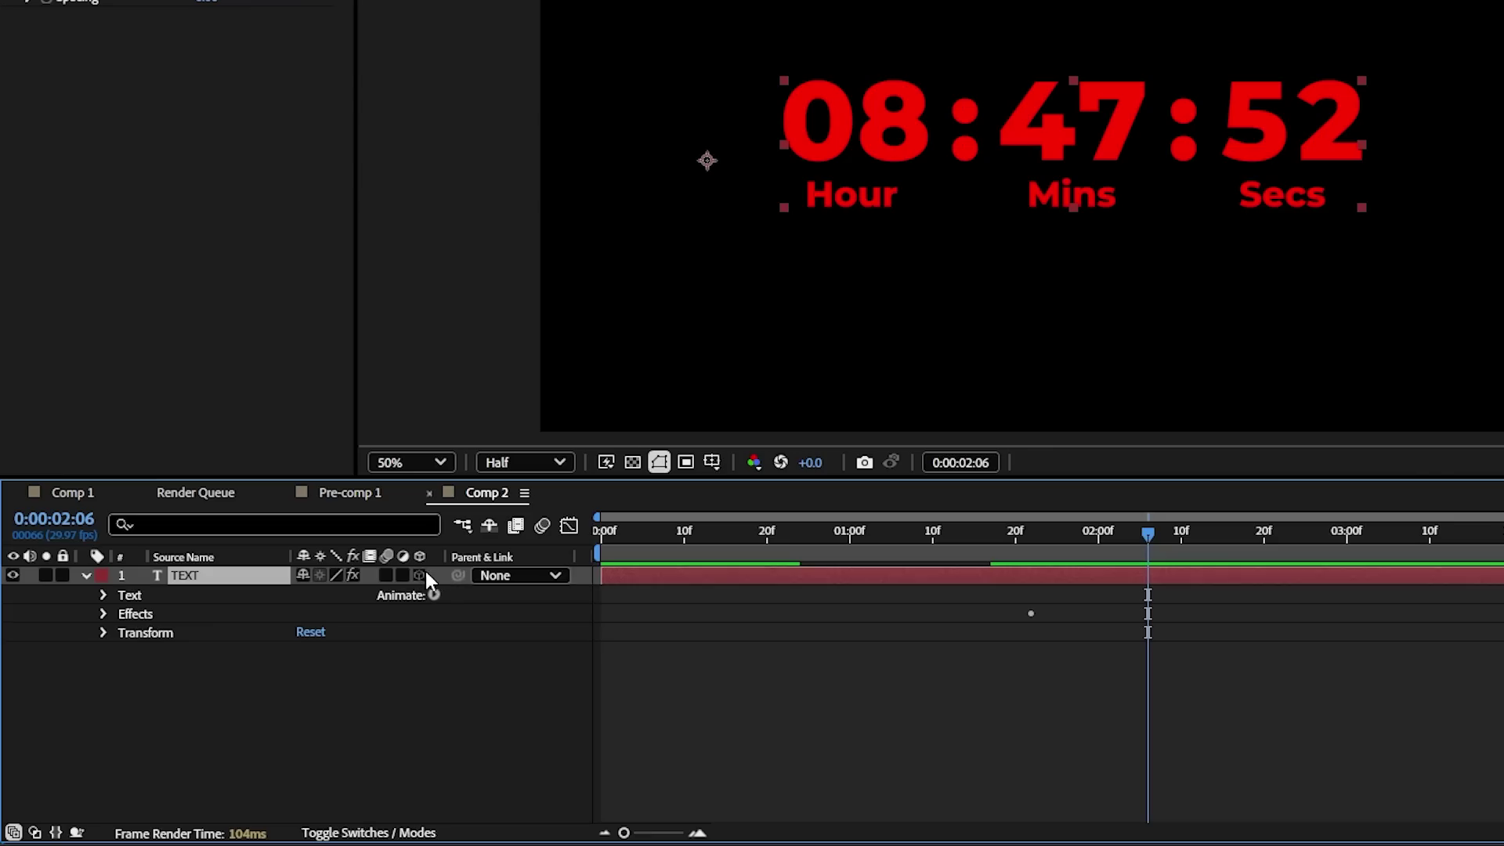
- Make the TEXT counter layer 3D and increase its extrusion depth in the geometry options
{"action": "left_click", "coordinate": [298, 654]}
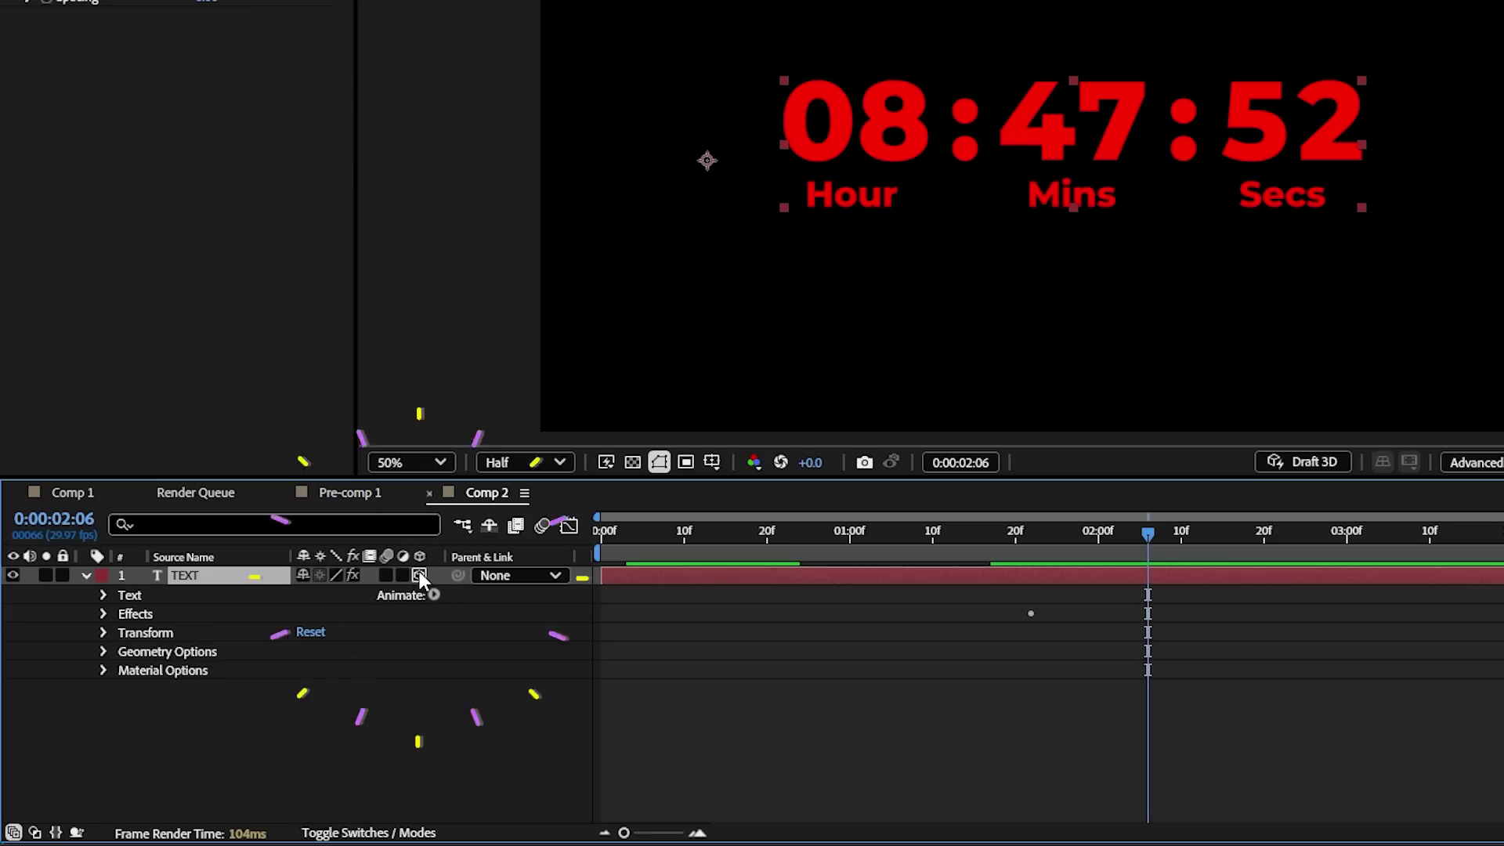
{"action": "left_click", "coordinate": [103, 651]}
{"action": "left_click_drag", "start_coordinate": [312, 726], "coordinate": [511, 714]}
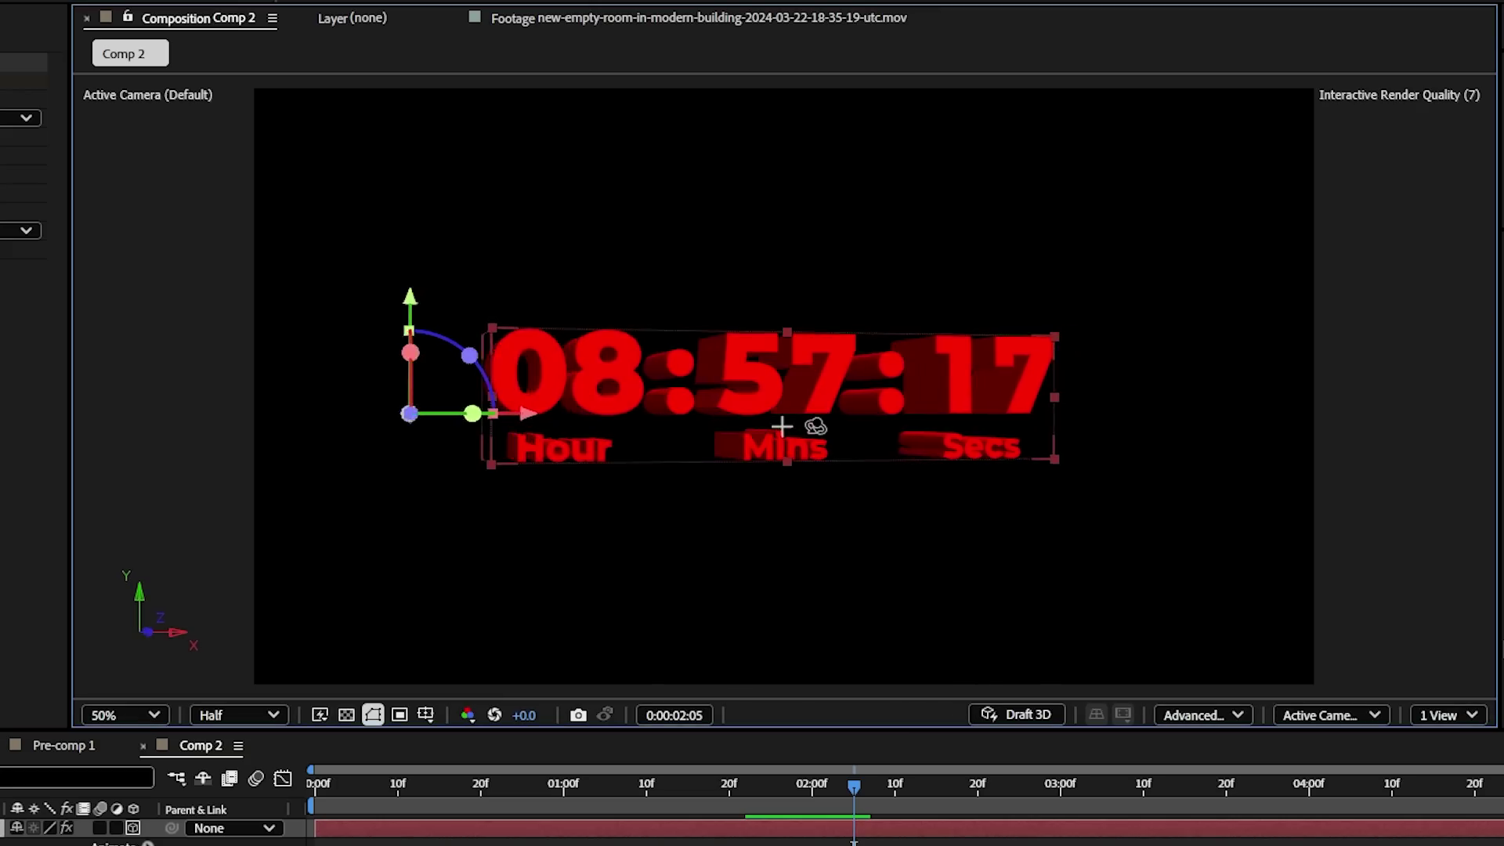
{"action": "mouse_move", "coordinate": [816, 426]}
{"action": "left_mouse_down"}
{"action": "mouse_move", "coordinate": [806, 437]}
{"action": "mouse_move", "coordinate": [832, 446]}
{"action": "left_mouse_up"}
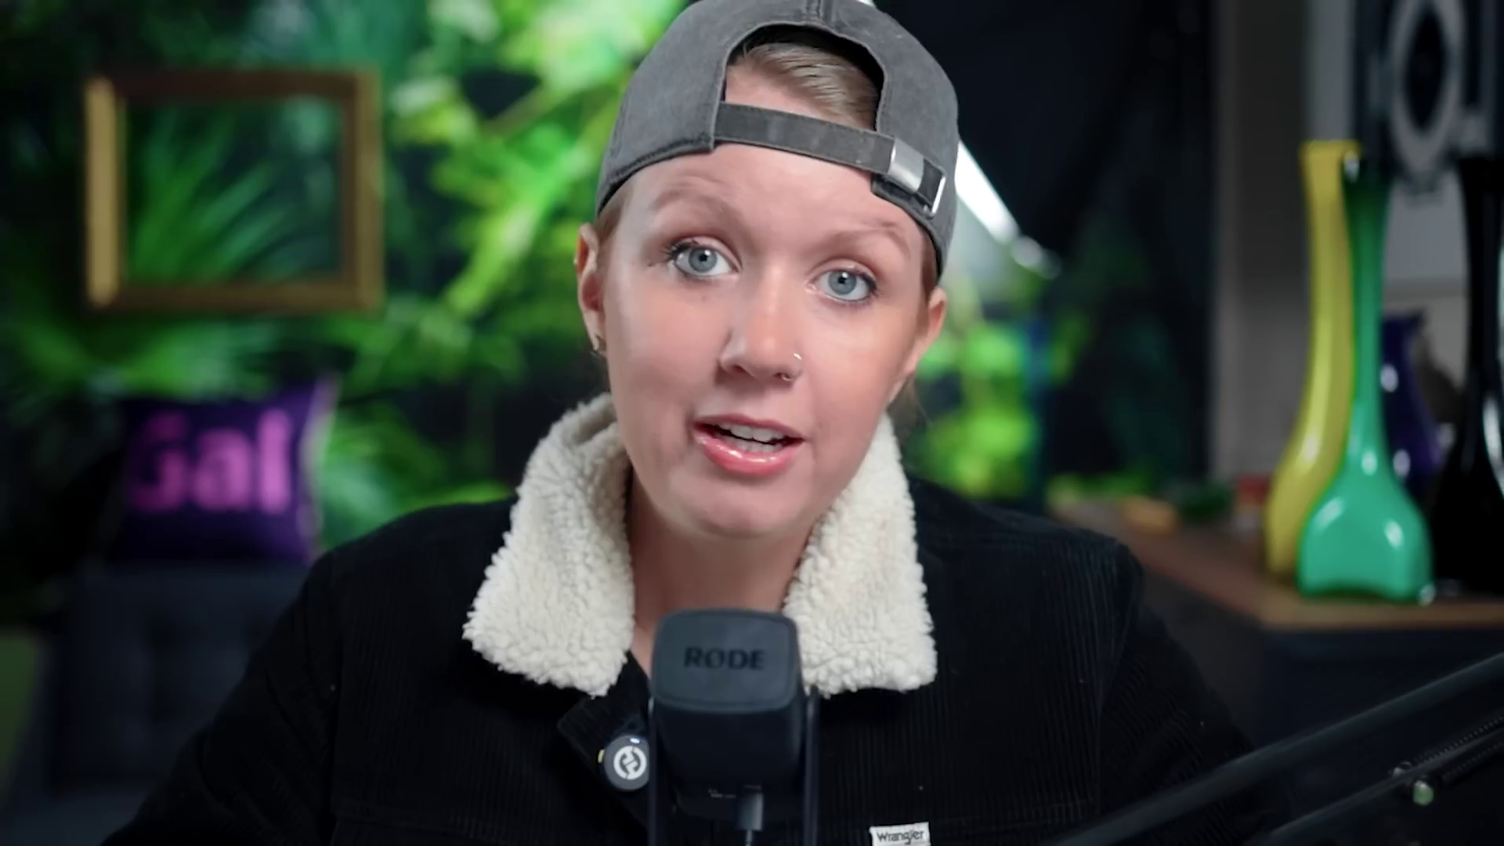
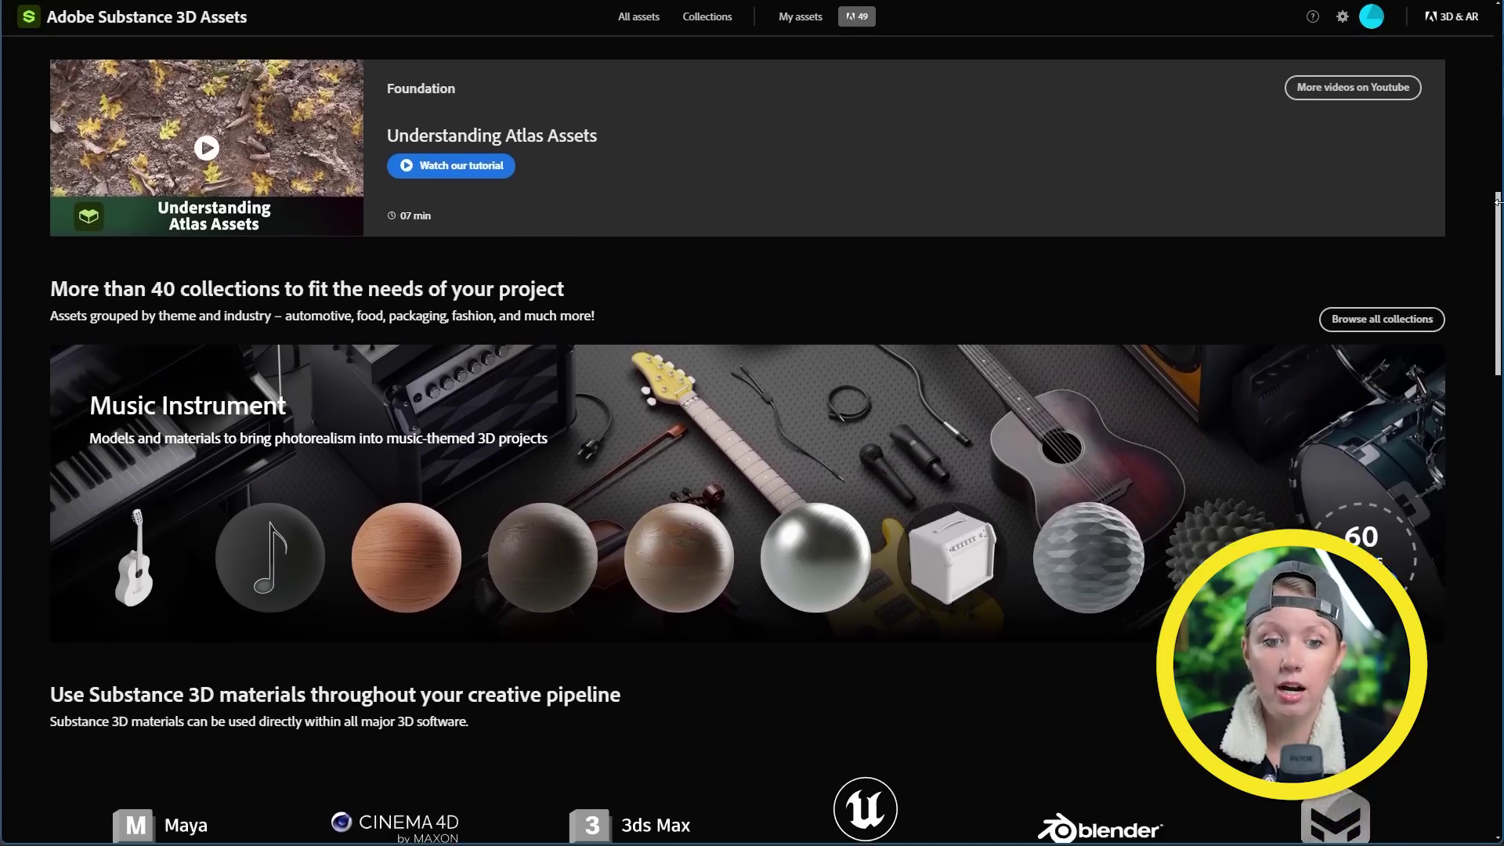
- Look through Adobe Substance 3D Assets, find the Bedside Table 01 model among the table models, and download it as FBX
{"action": "scroll", "coordinate": [1496, 202], "scroll_direction": "up", "scroll_amount": 3}
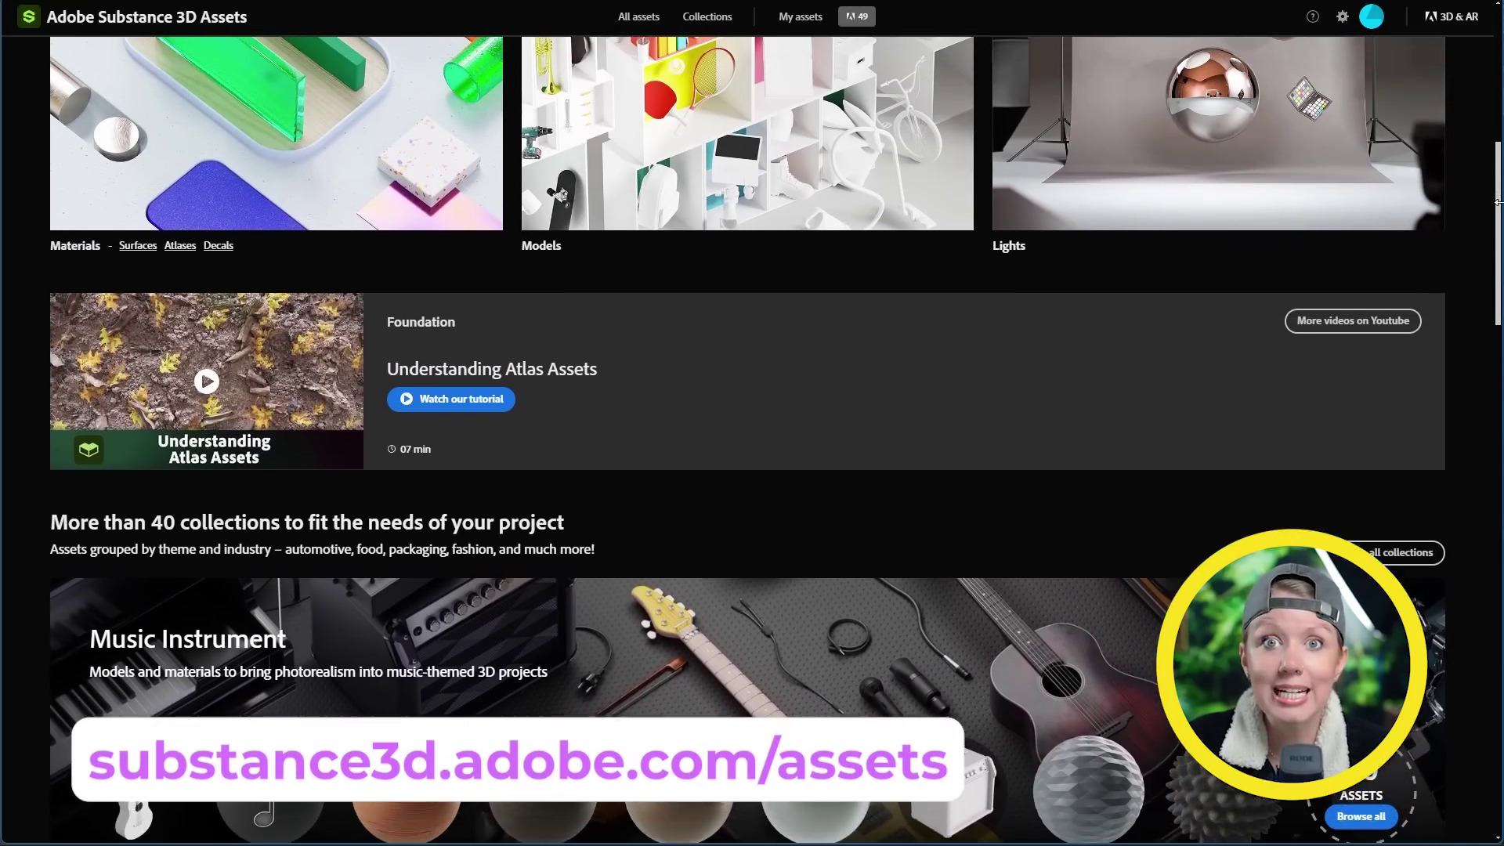
{"action": "scroll", "coordinate": [1496, 202], "scroll_direction": "up", "scroll_amount": 3}
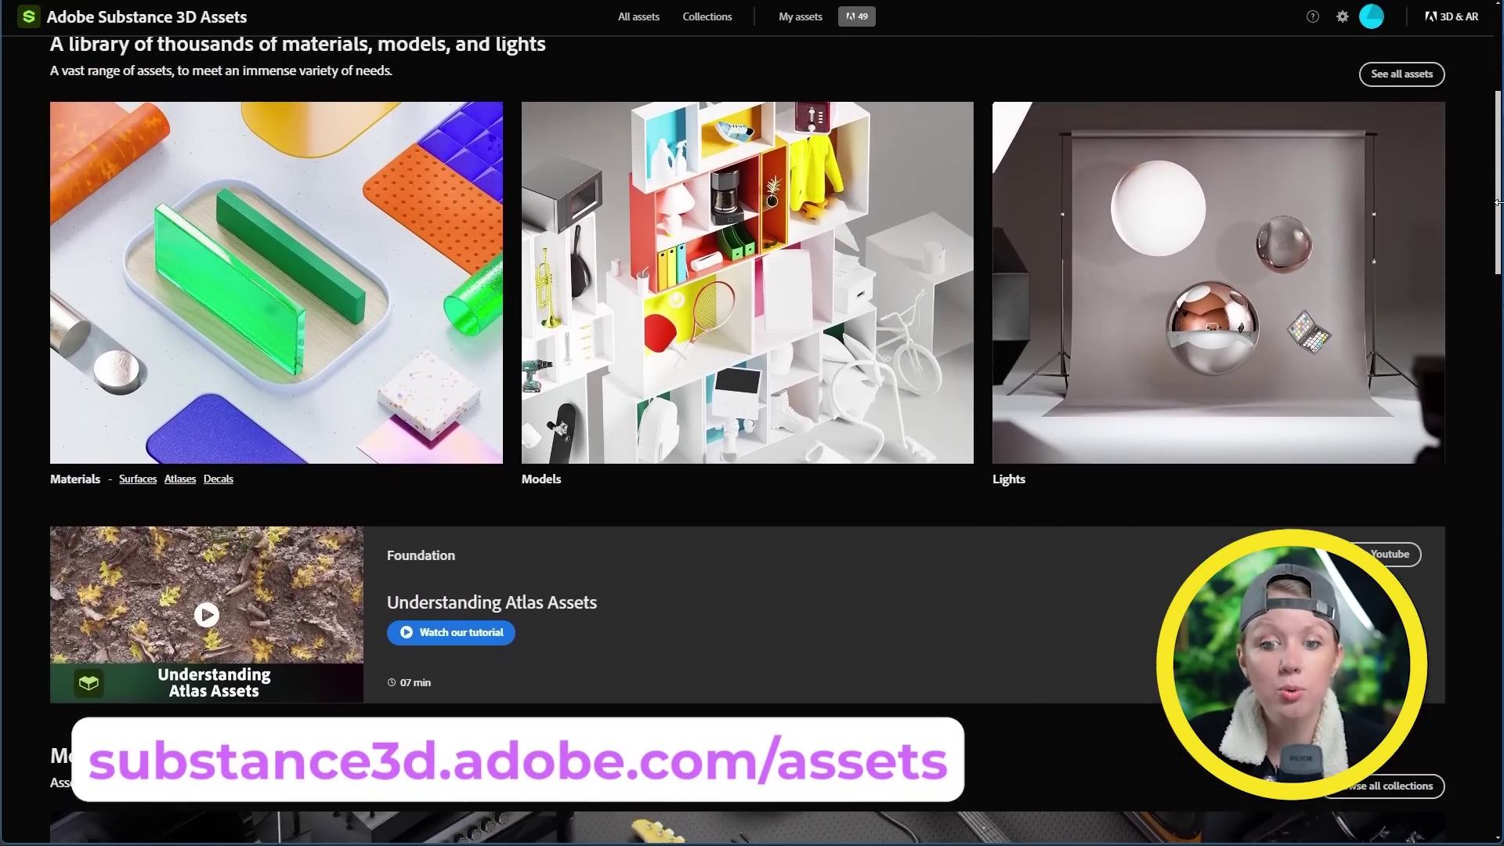
{"action": "scroll", "coordinate": [1496, 202], "scroll_direction": "up", "scroll_amount": 3}
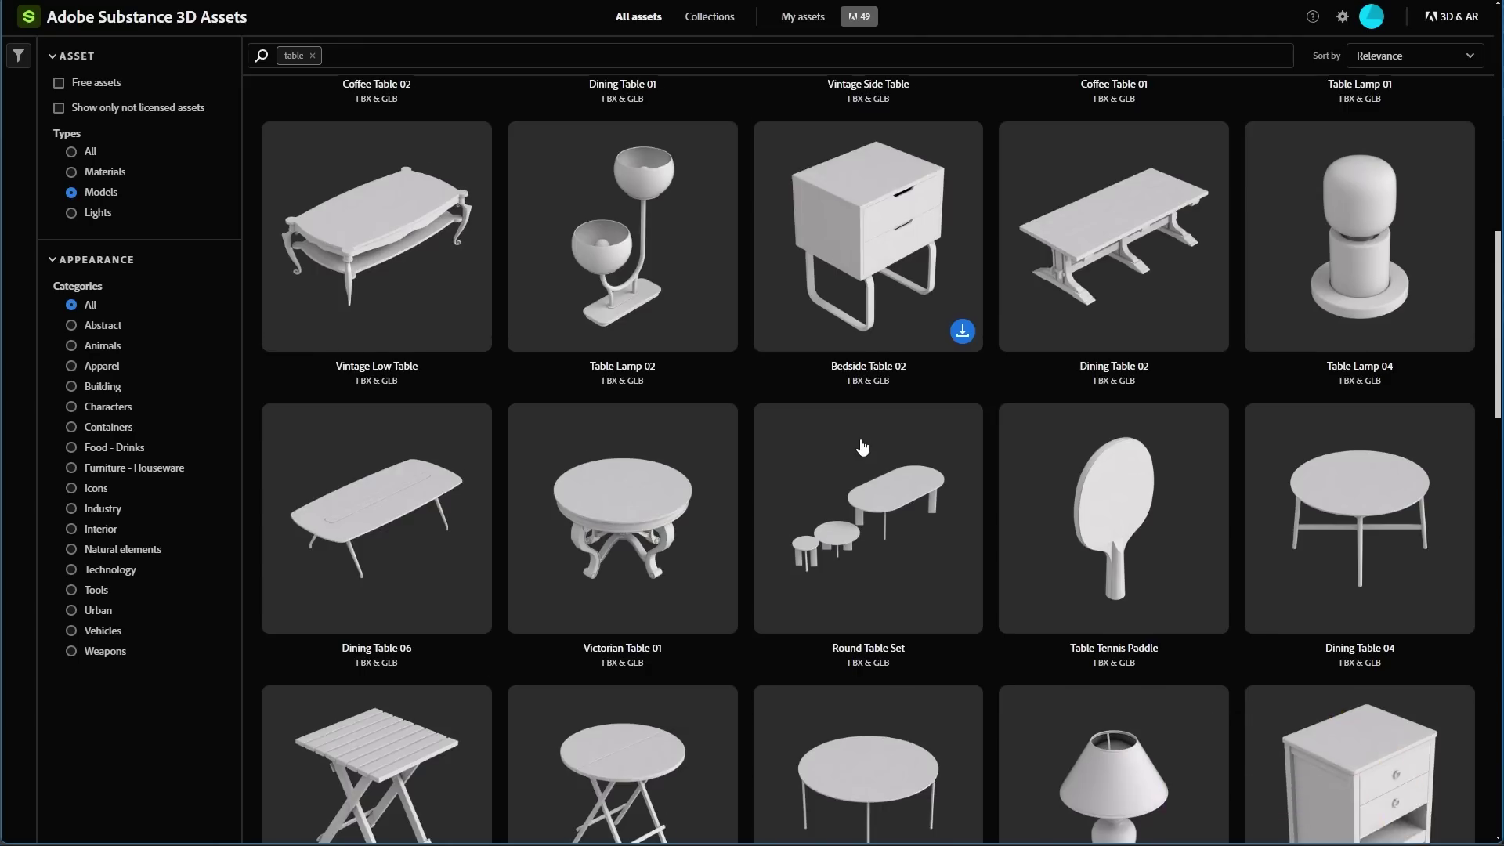
{"action": "scroll", "coordinate": [877, 451], "scroll_direction": "down", "scroll_amount": 3}
{"action": "scroll", "coordinate": [1034, 510], "scroll_direction": "down", "scroll_amount": 4}
{"action": "scroll", "coordinate": [1034, 505], "scroll_direction": "up", "scroll_amount": 3}
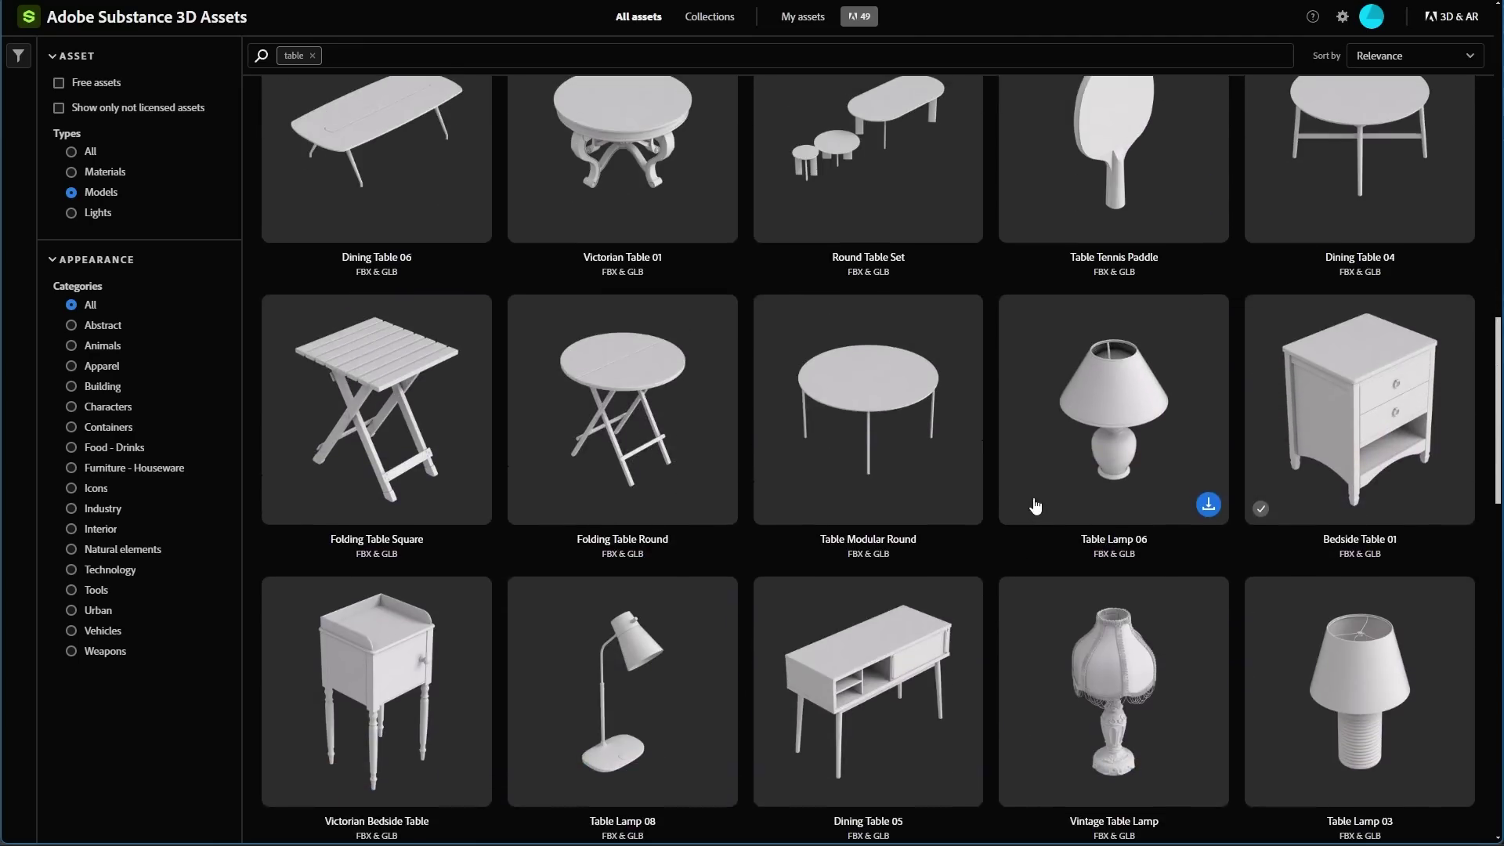
{"action": "left_click", "coordinate": [1340, 406]}
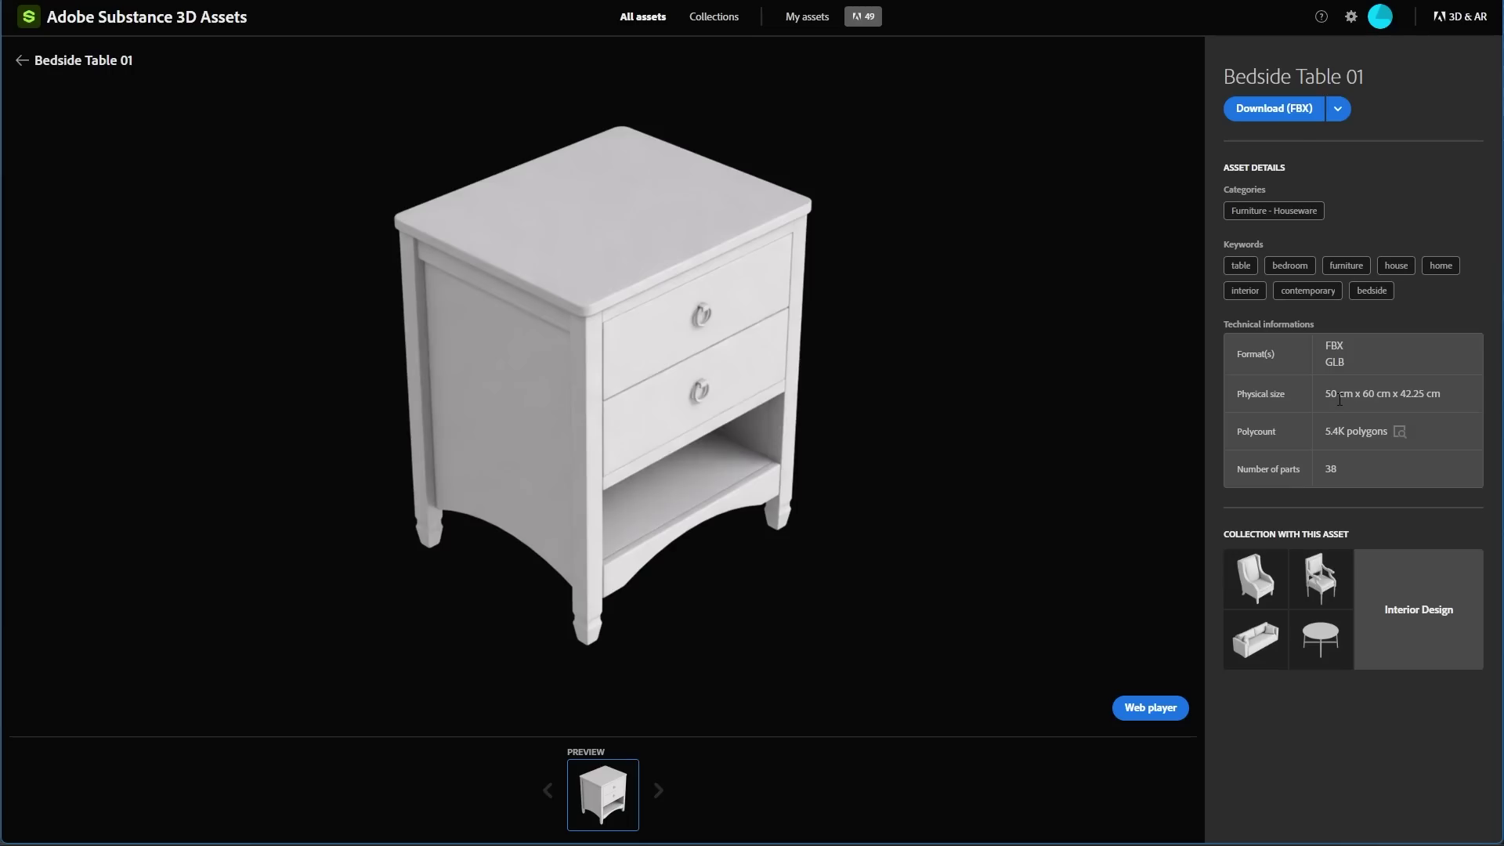
{"action": "left_click", "coordinate": [1303, 117]}
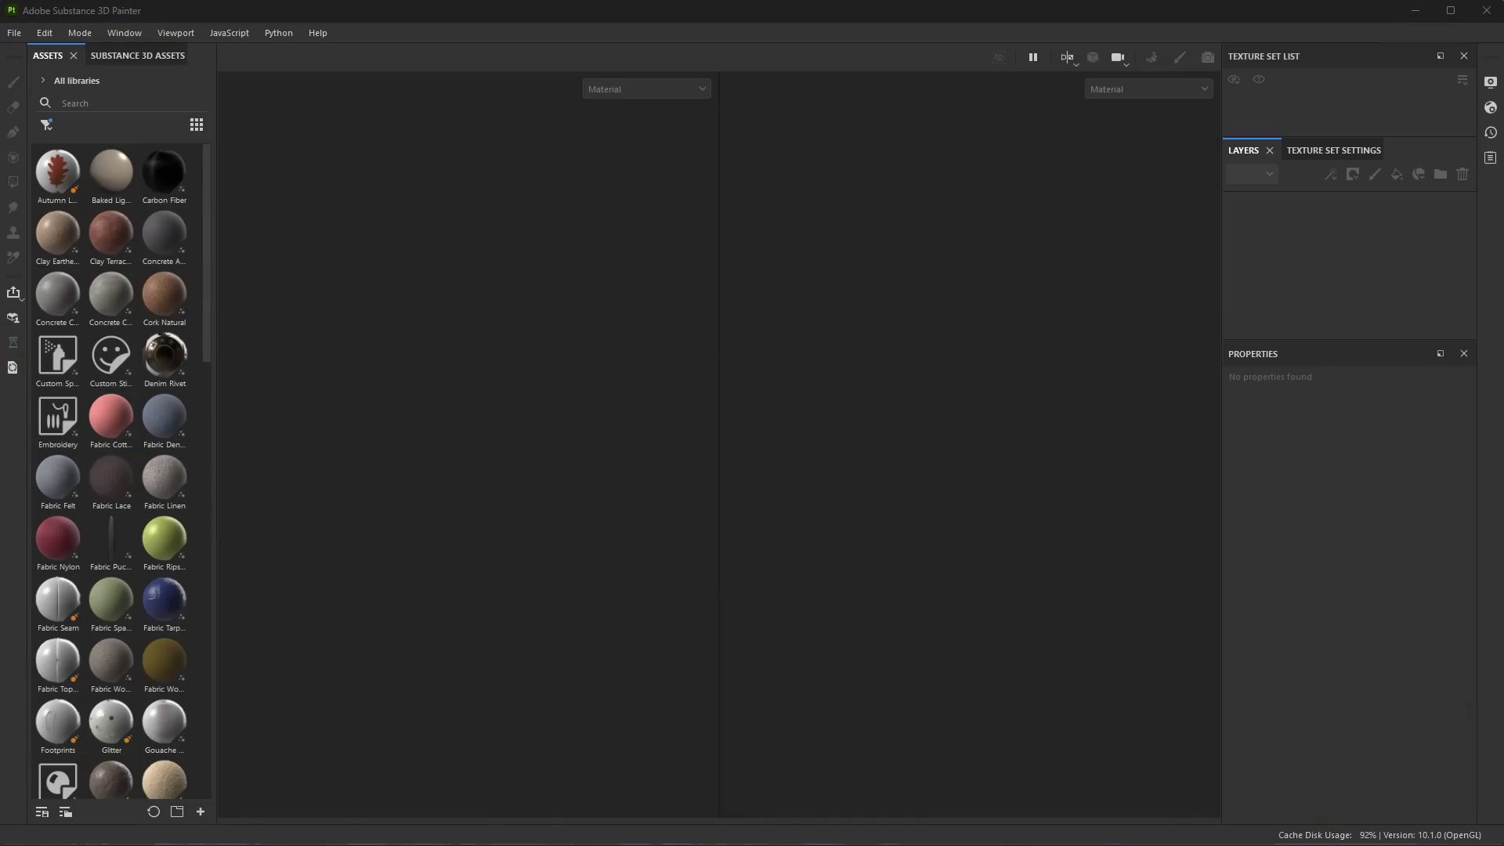
- In Substance 3D Painter, create a new project from the downloaded bedside table model and inspect the model
{"action": "left_click_drag", "start_coordinate": [289, 253], "coordinate": [378, 356]}
{"action": "left_click", "coordinate": [800, 639]}
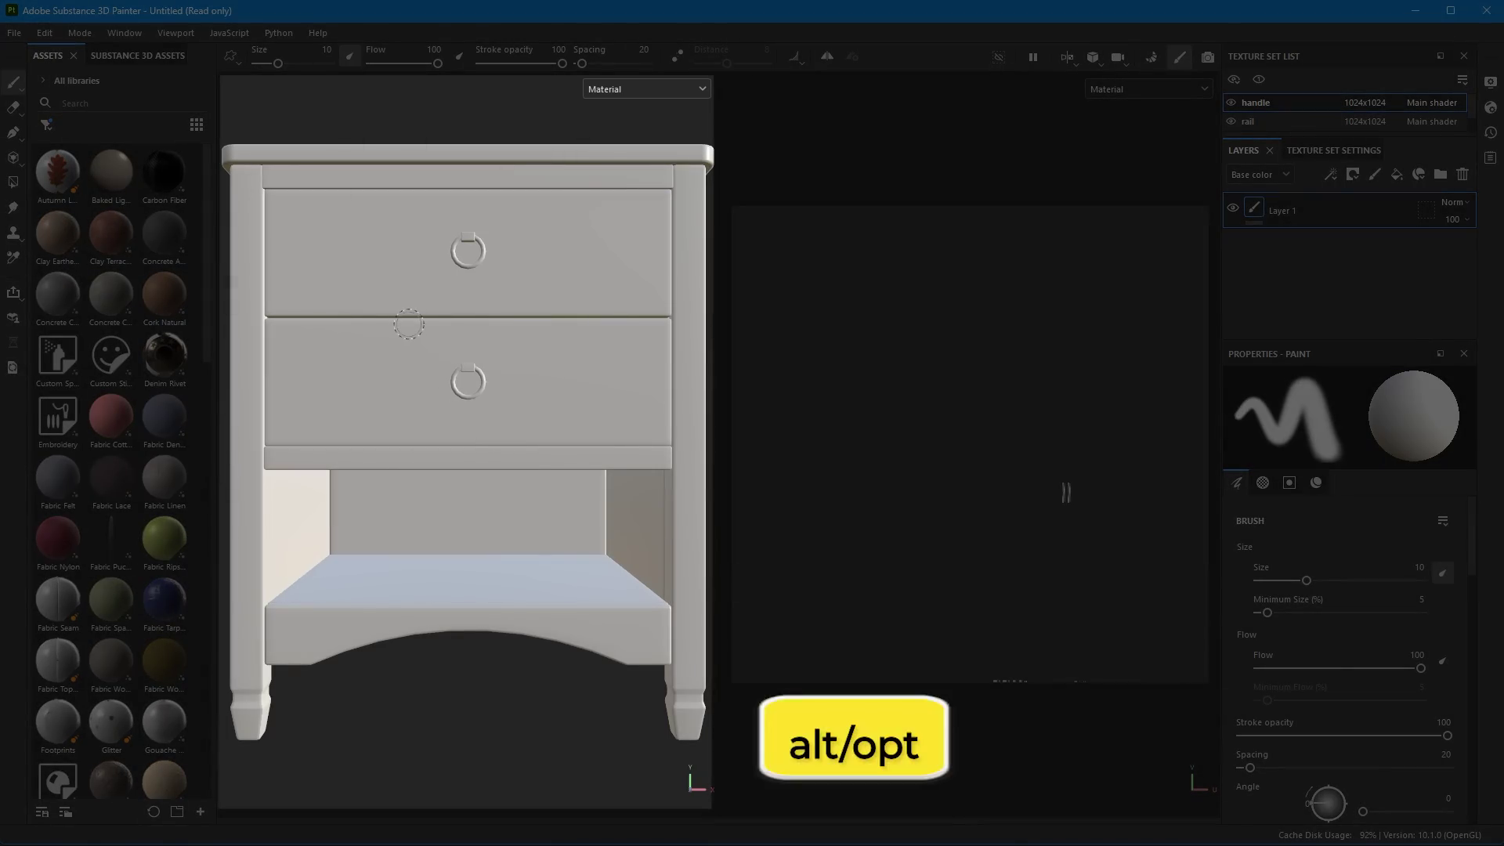
{"action": "left_click_drag", "start_coordinate": [406, 319], "coordinate": [437, 303]}
- Search the material assets for "wood" and apply Wood Plain to the body of the bedside table
{"action": "scroll", "coordinate": [113, 275], "scroll_direction": "down", "scroll_amount": 6}
{"action": "scroll", "coordinate": [114, 274], "scroll_direction": "up", "scroll_amount": 7}
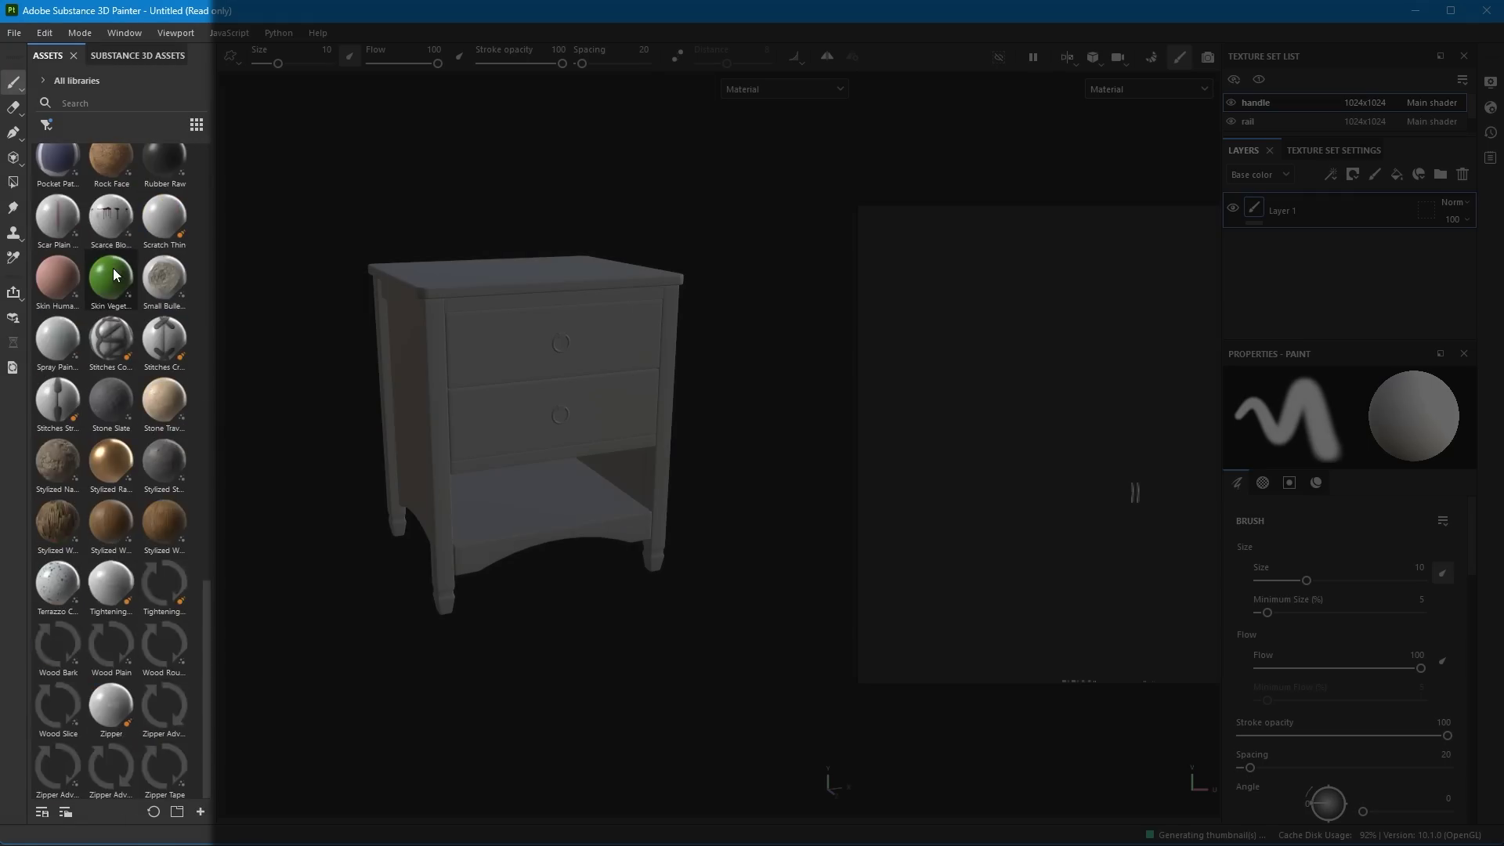
{"action": "scroll", "coordinate": [138, 384], "scroll_direction": "up", "scroll_amount": 2}
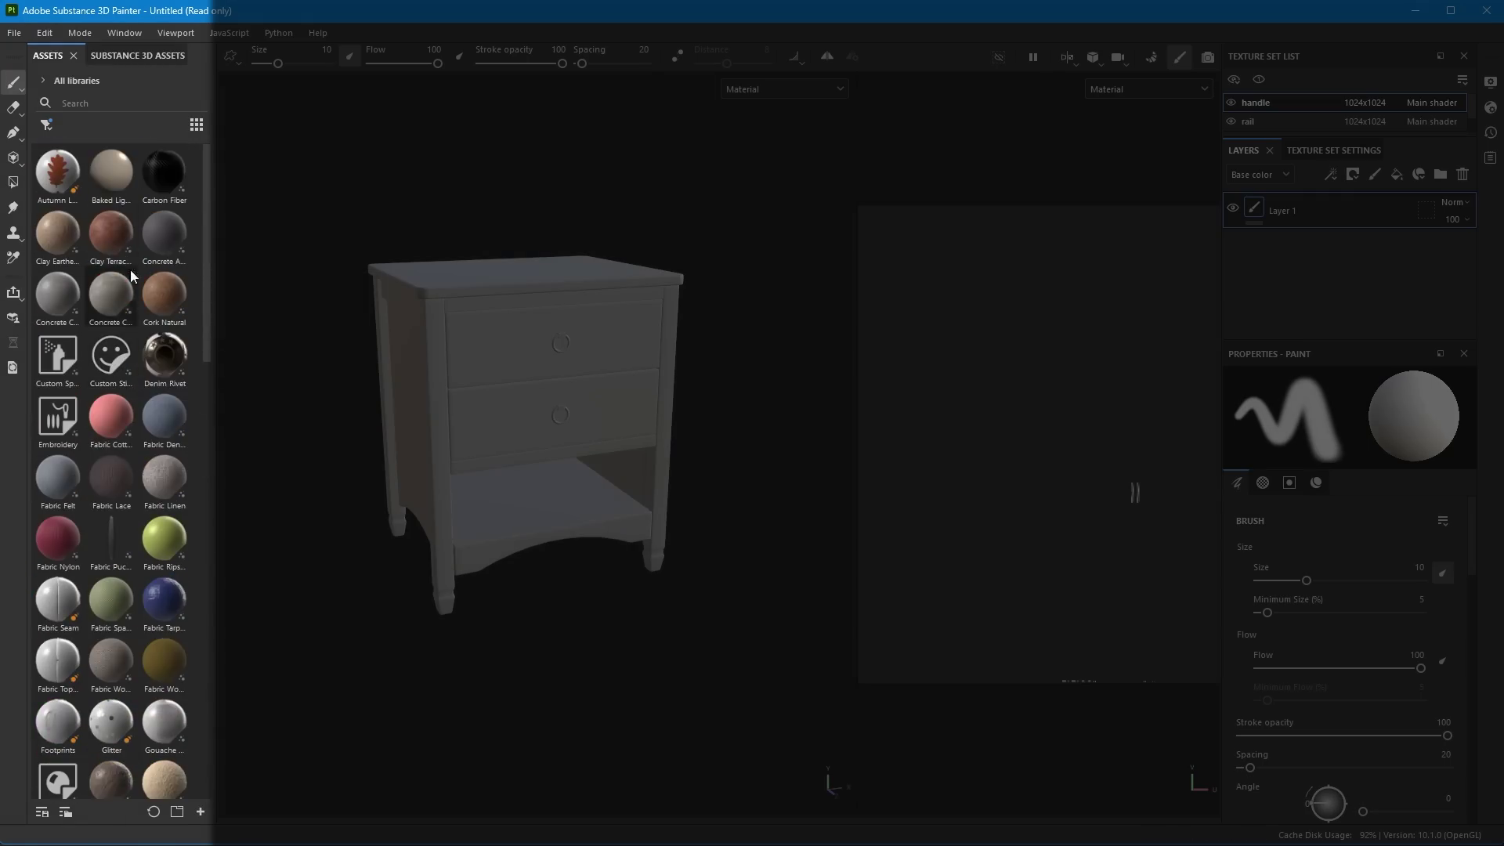
{"action": "left_click", "coordinate": [90, 102]}
{"action": "type", "text": "wood"}
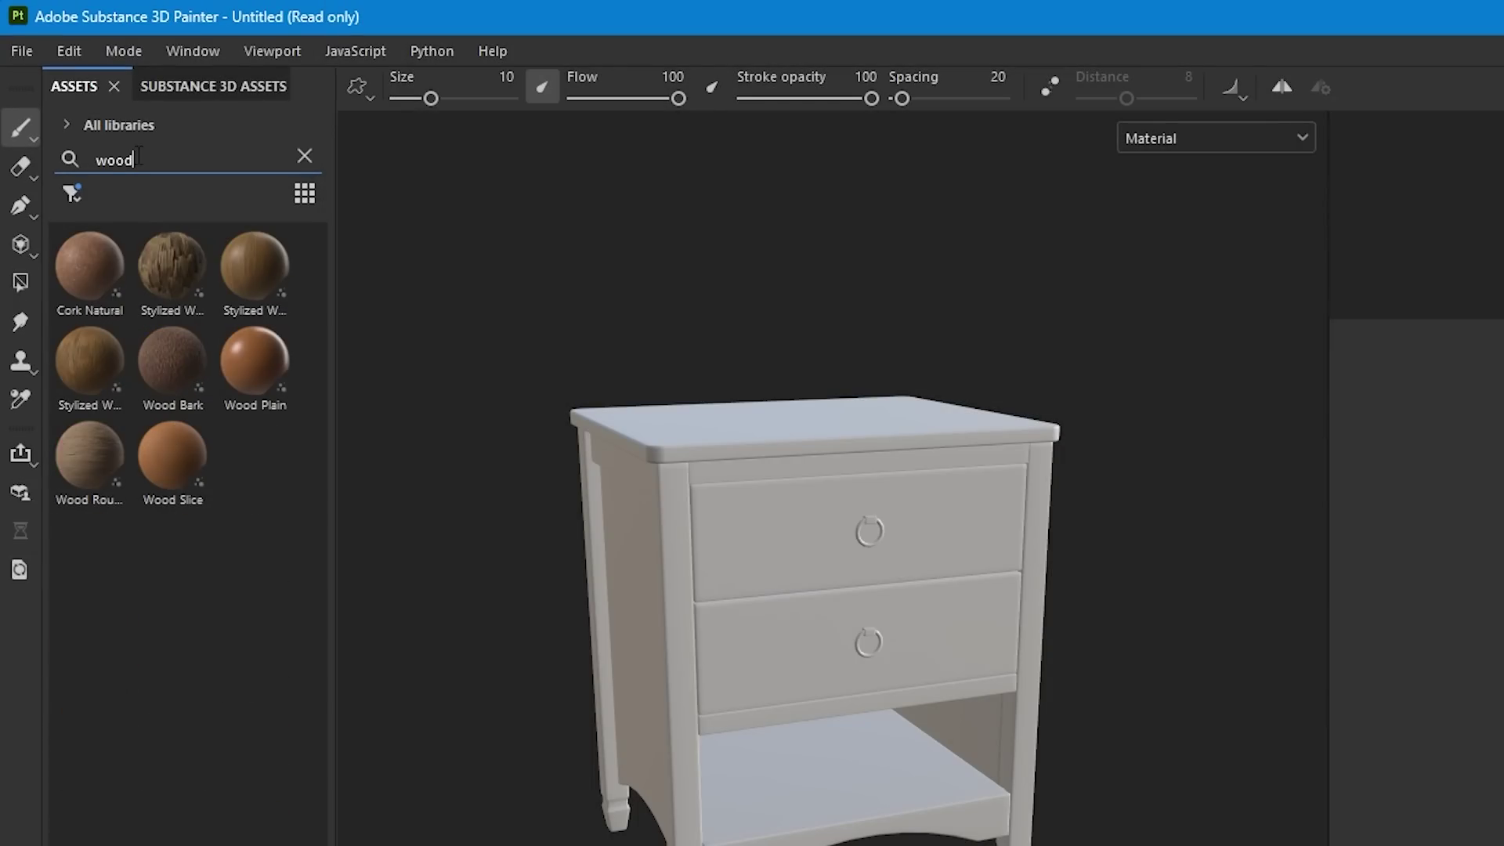
{"action": "left_click_drag", "start_coordinate": [259, 342], "coordinate": [409, 441]}
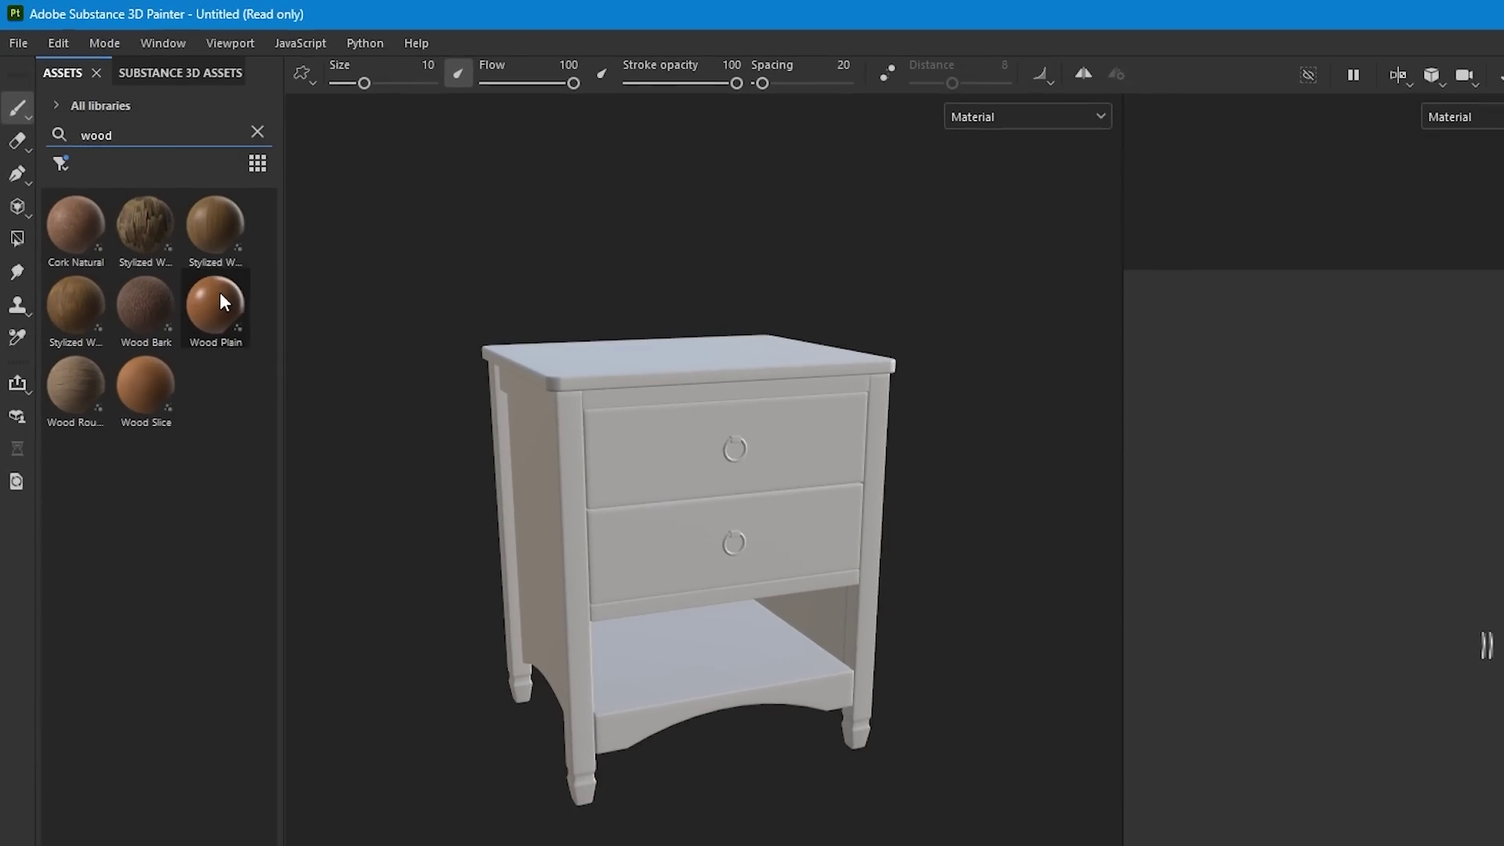
{"action": "left_click_drag", "start_coordinate": [346, 375], "coordinate": [608, 434]}
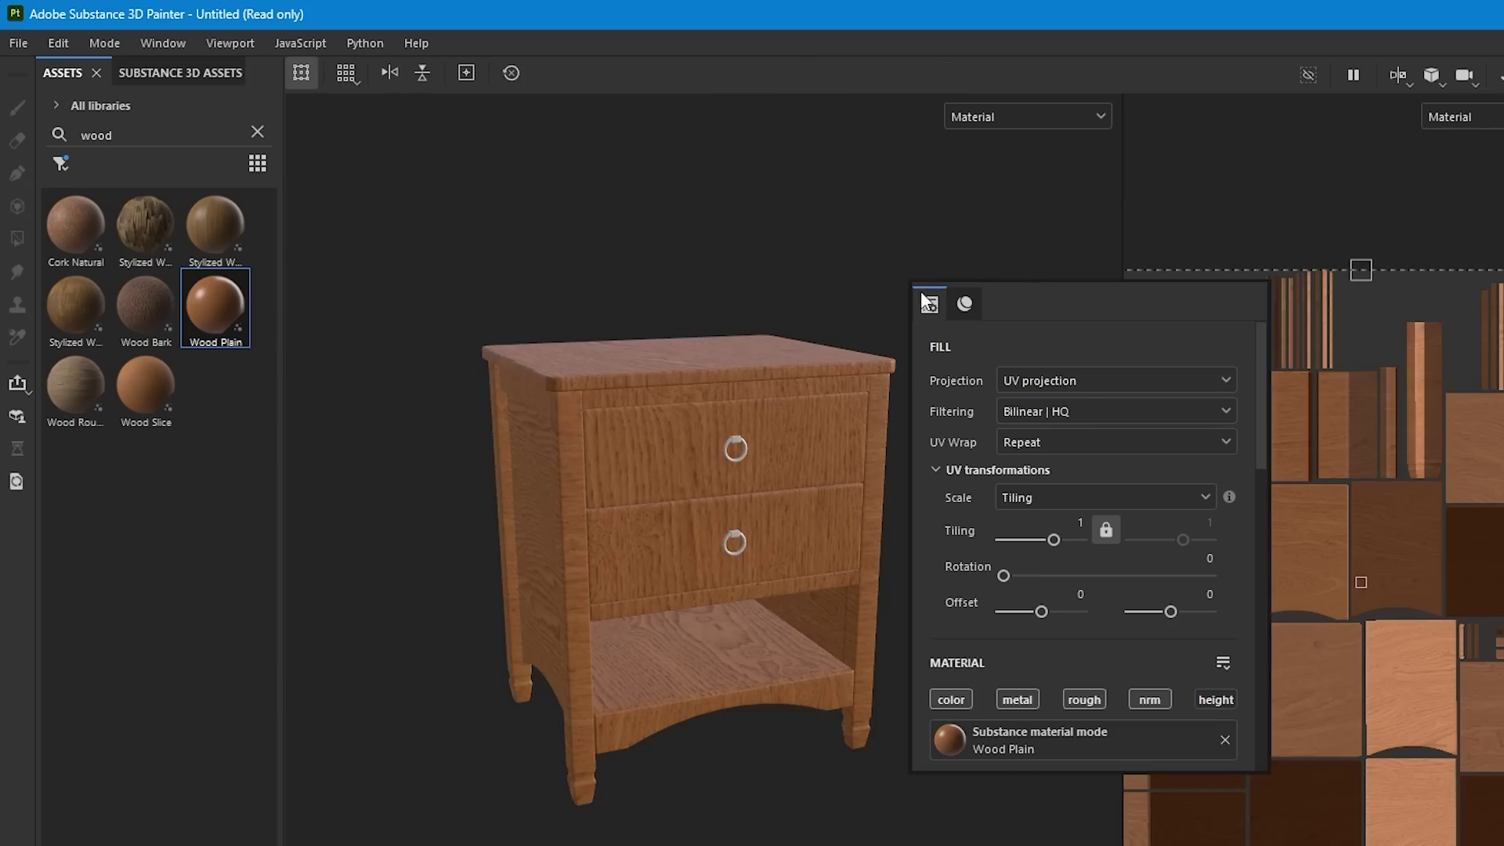
- Set the wood fill's UV tiling to -3.68 and raise the material's Wood Roughness
{"action": "left_click_drag", "start_coordinate": [1053, 540], "coordinate": [1022, 538]}
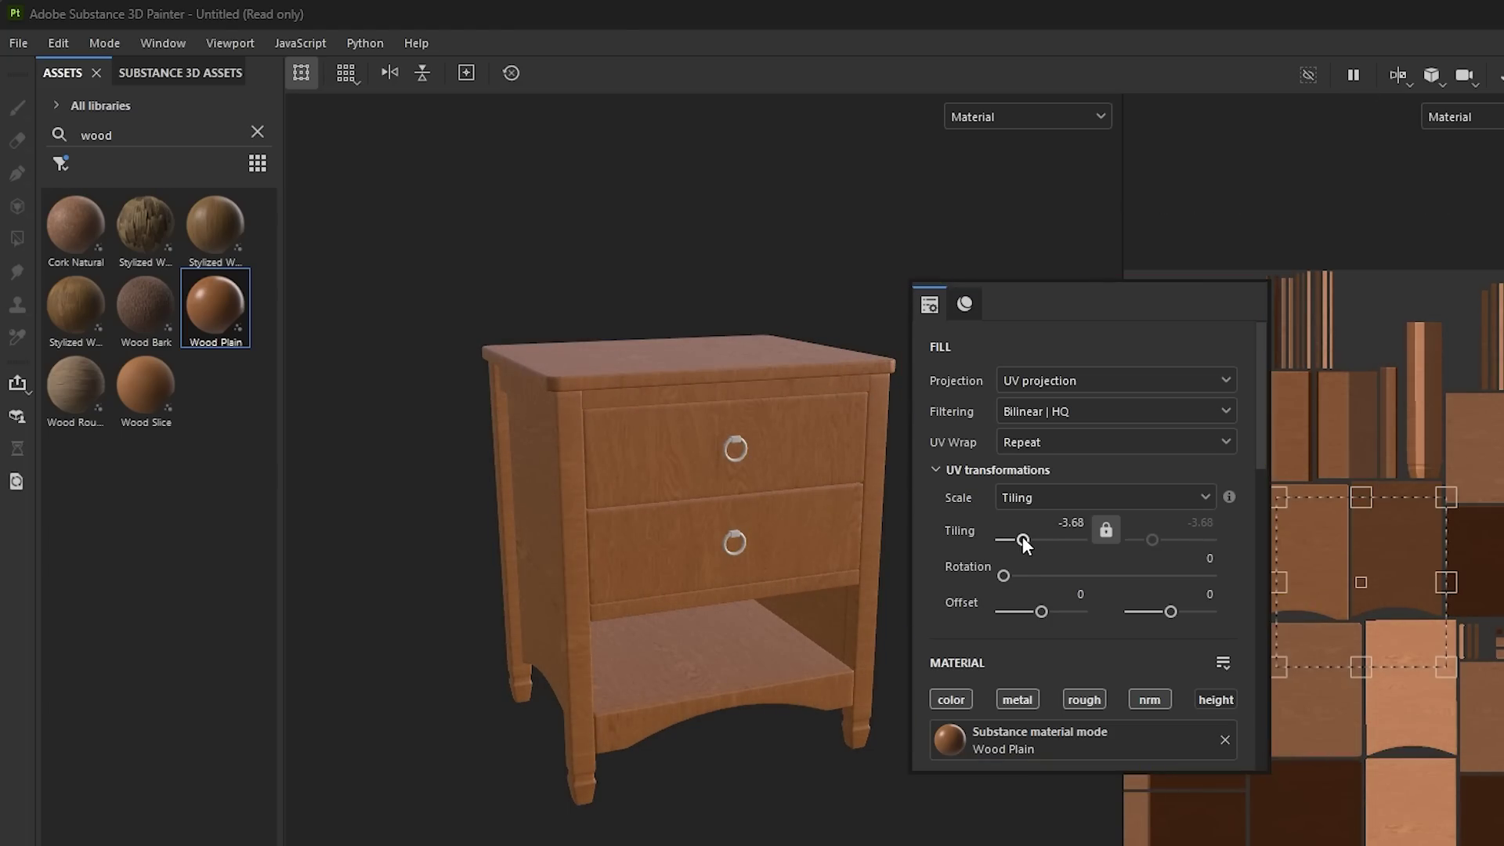
{"action": "scroll", "coordinate": [1023, 537], "scroll_direction": "down", "scroll_amount": 2}
{"action": "scroll", "coordinate": [1024, 536], "scroll_direction": "down", "scroll_amount": 2}
{"action": "scroll", "coordinate": [1012, 539], "scroll_direction": "down", "scroll_amount": 3}
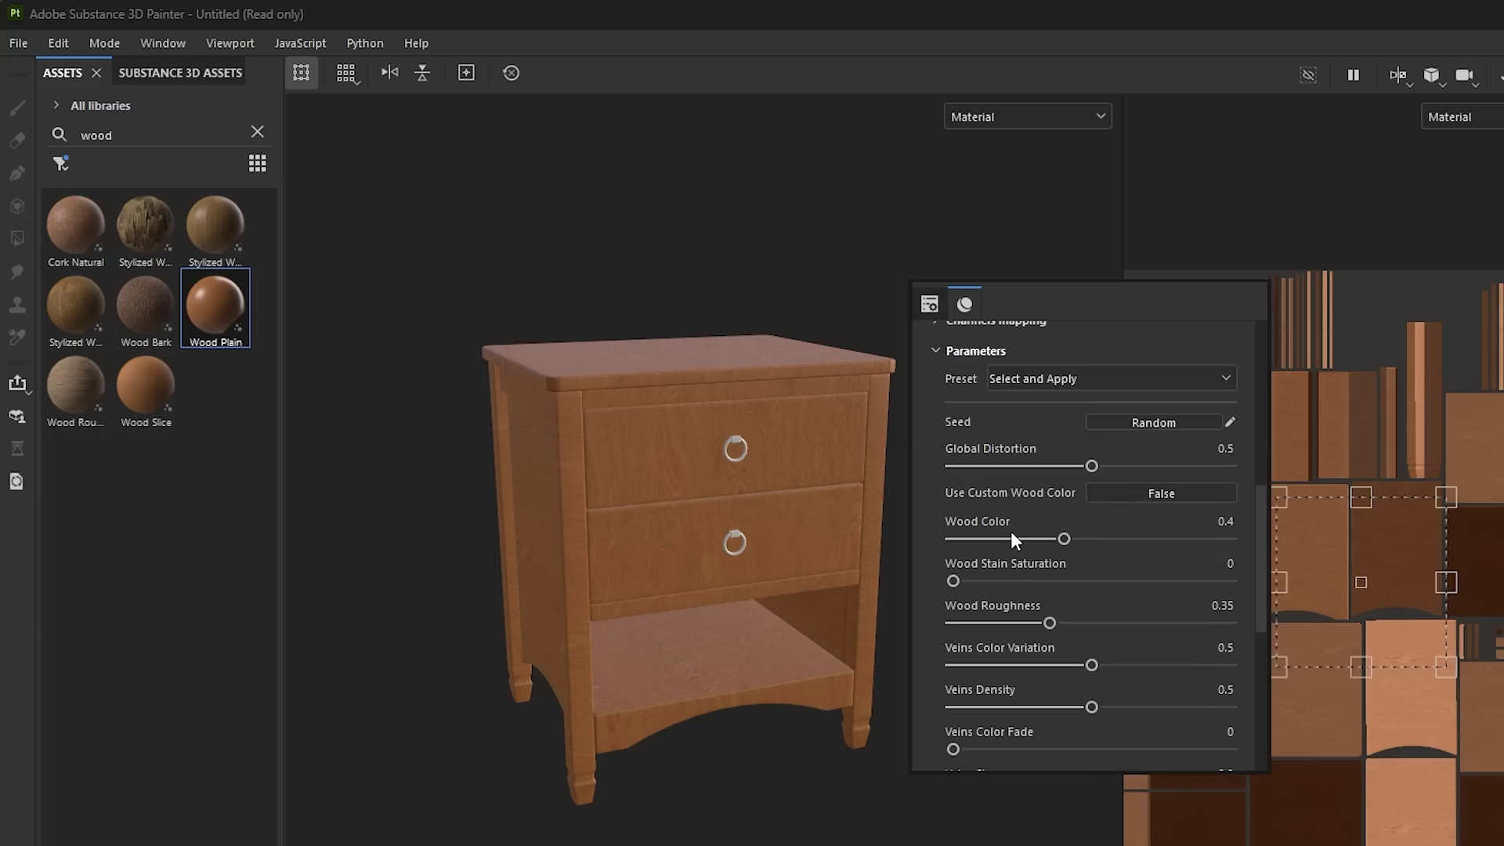
{"action": "left_click_drag", "start_coordinate": [996, 623], "coordinate": [1308, 622]}
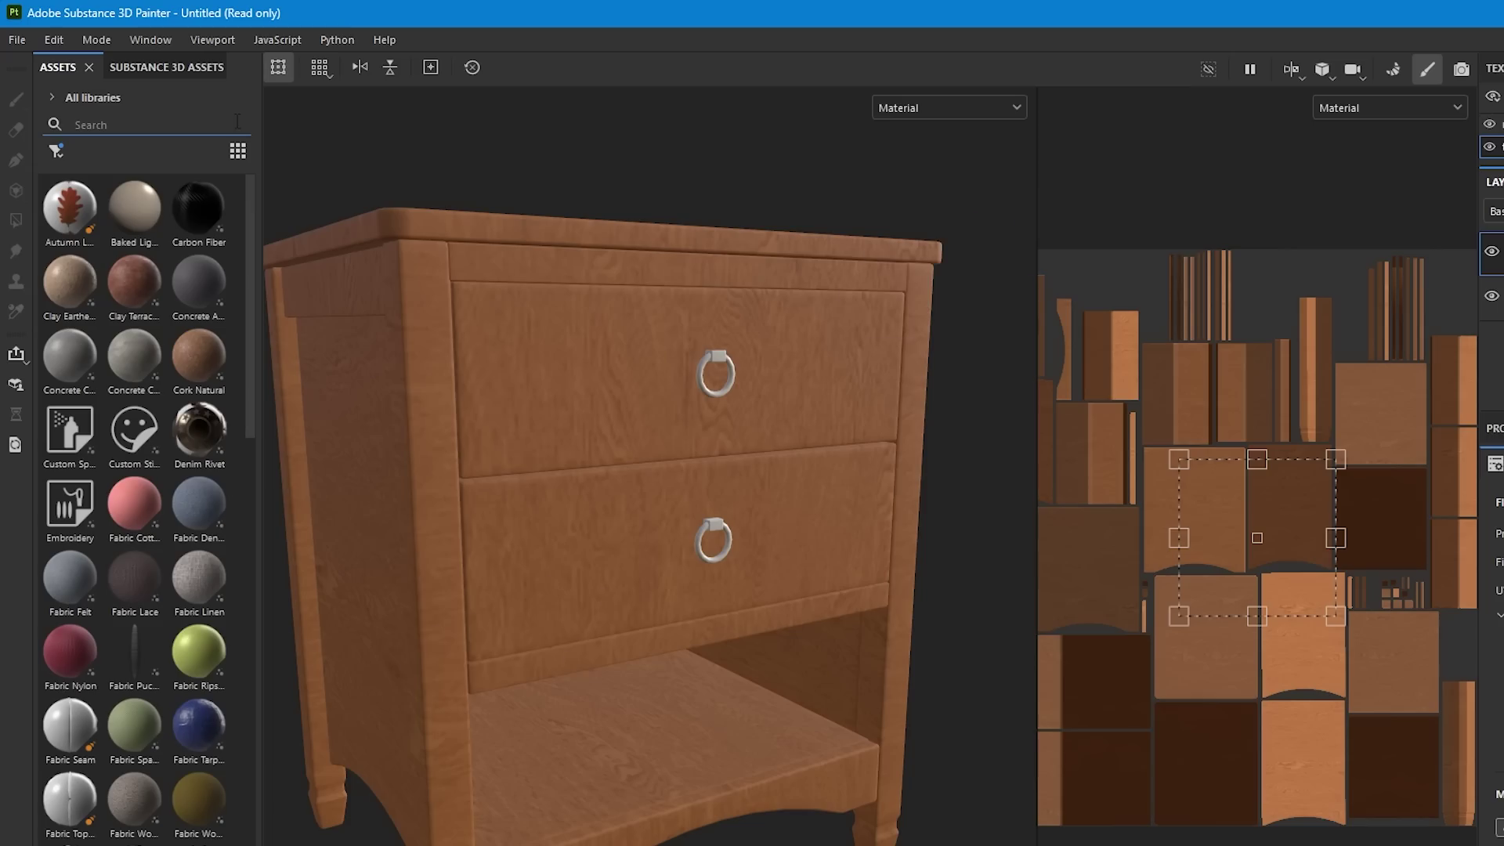
- Try Fabric Cotton Jersey on the drawer handles, delete that layer, and apply the gold polished metal material instead
{"action": "left_click_drag", "start_coordinate": [149, 494], "coordinate": [716, 396]}
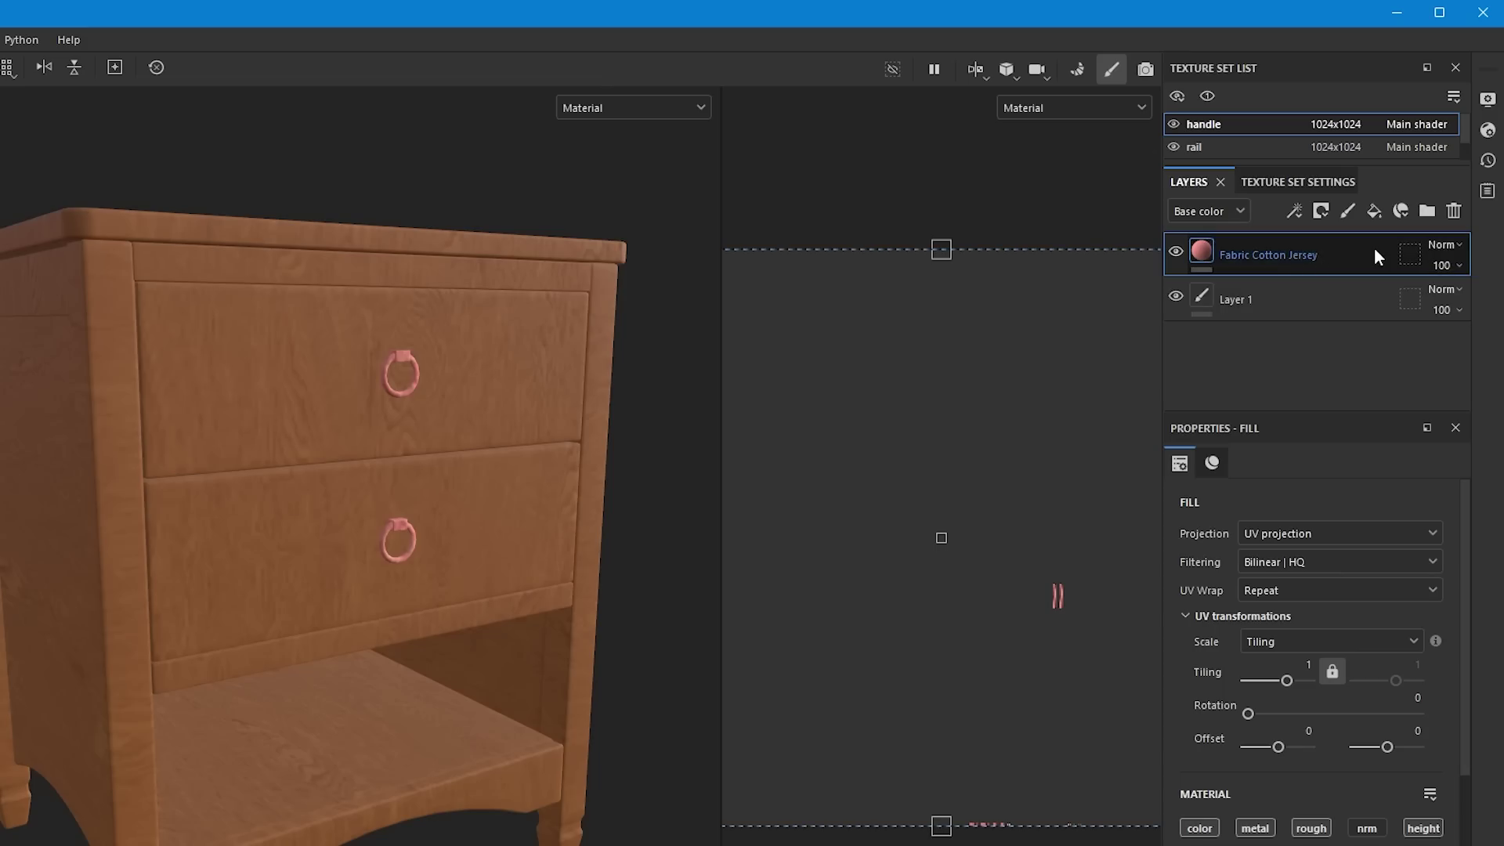
{"action": "left_click", "coordinate": [1453, 212]}
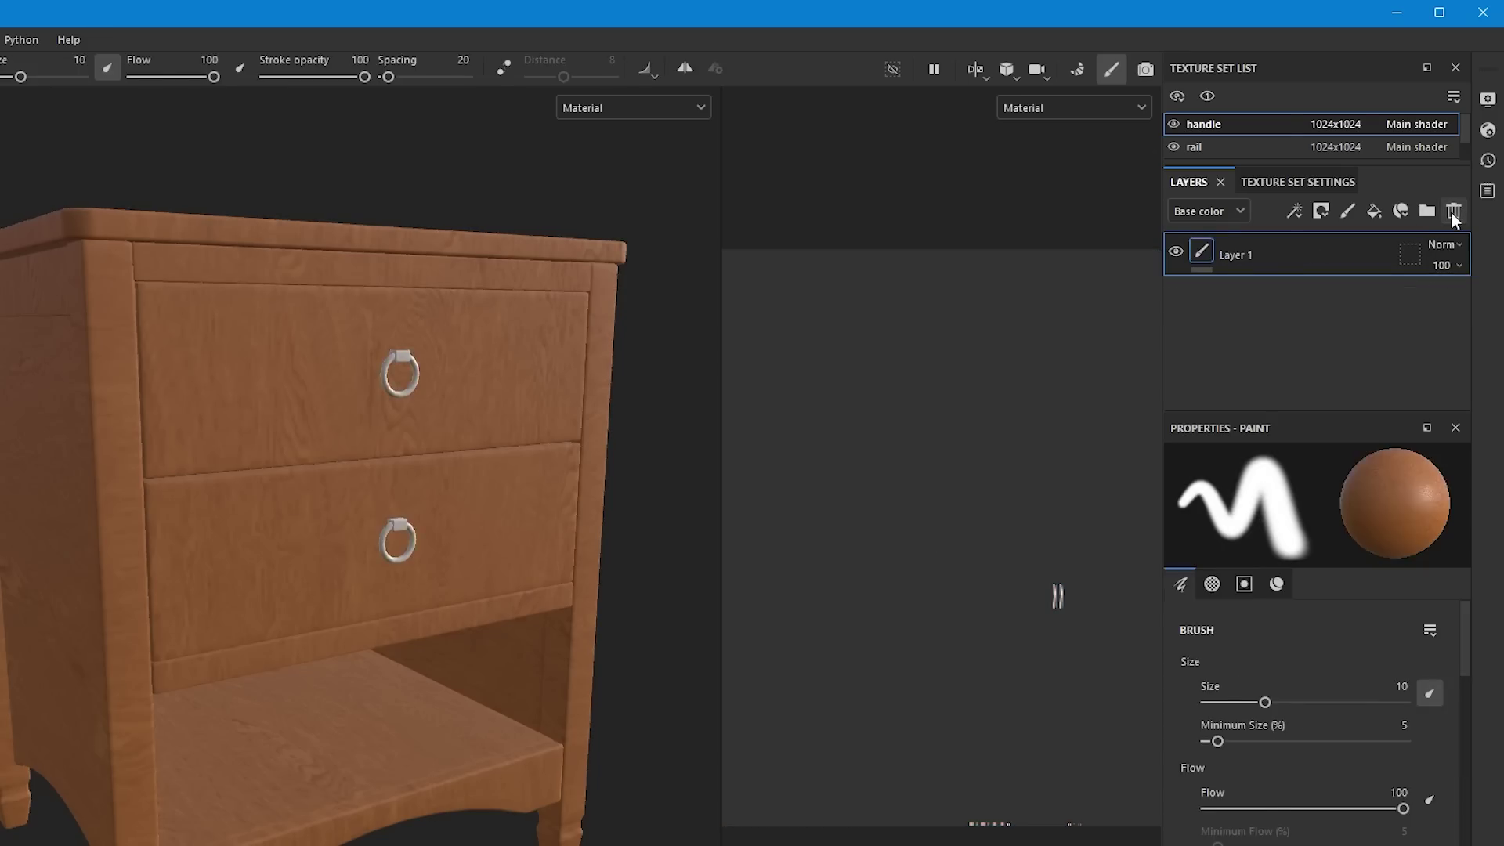
{"action": "left_click_drag", "start_coordinate": [70, 384], "coordinate": [703, 389]}
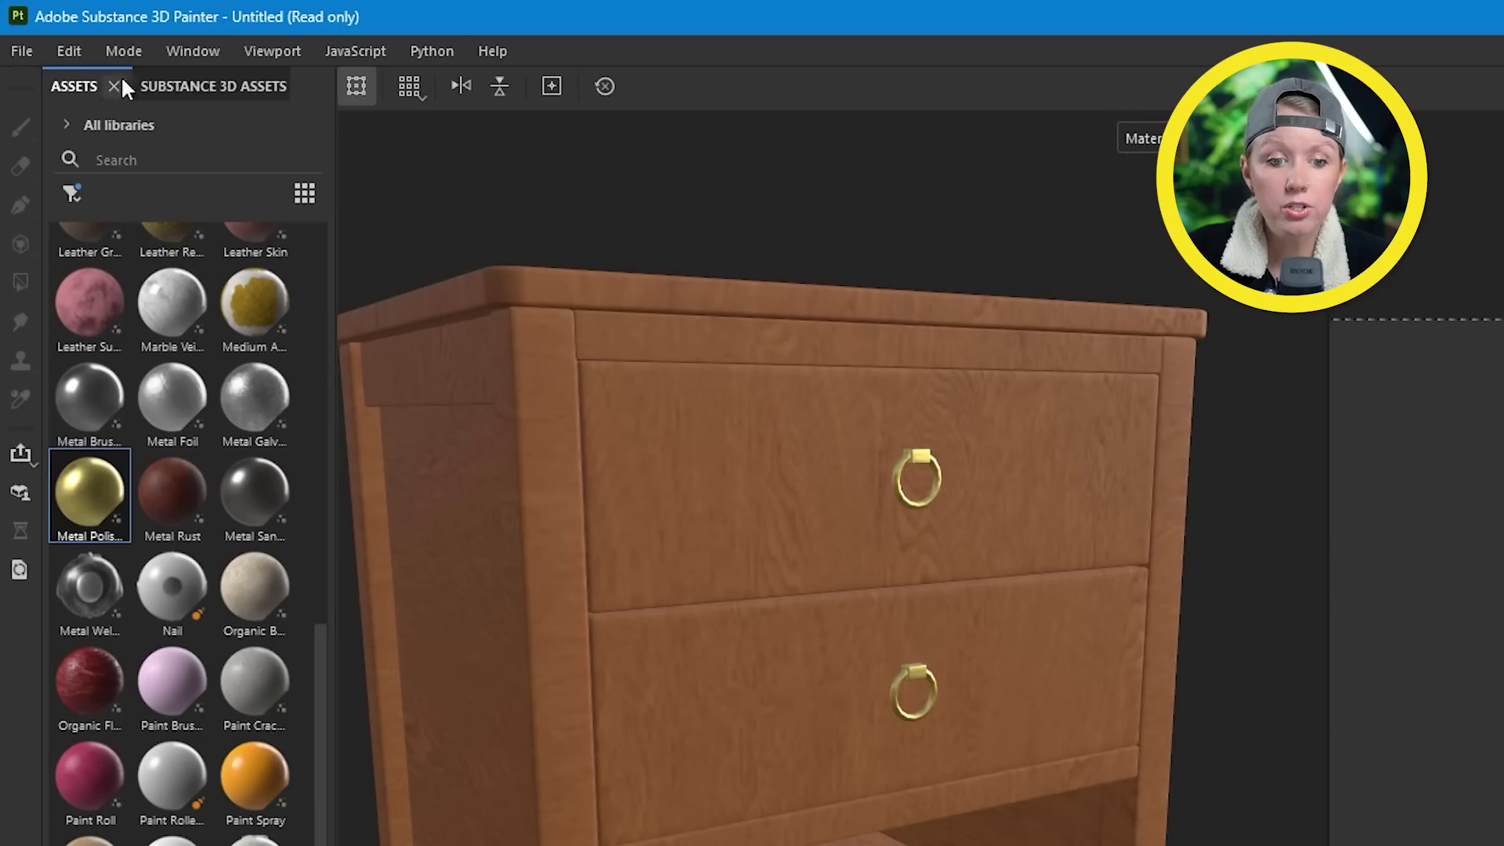
- Send the textured bedside table to After Effects and select the model inside the project's table folder
{"action": "left_click", "coordinate": [15, 41]}
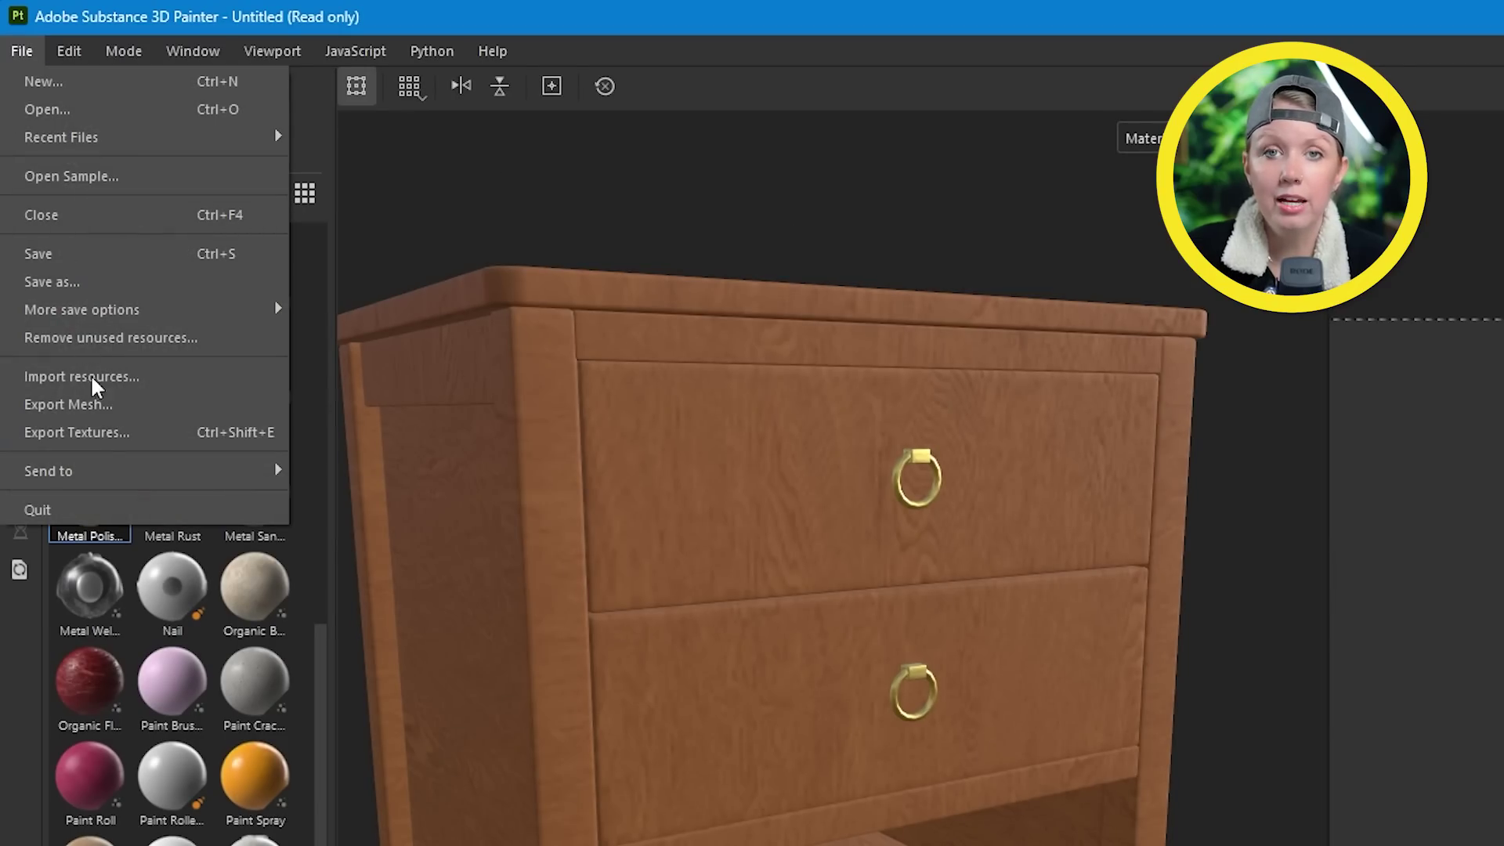
{"action": "mouse_move", "coordinate": [94, 471]}
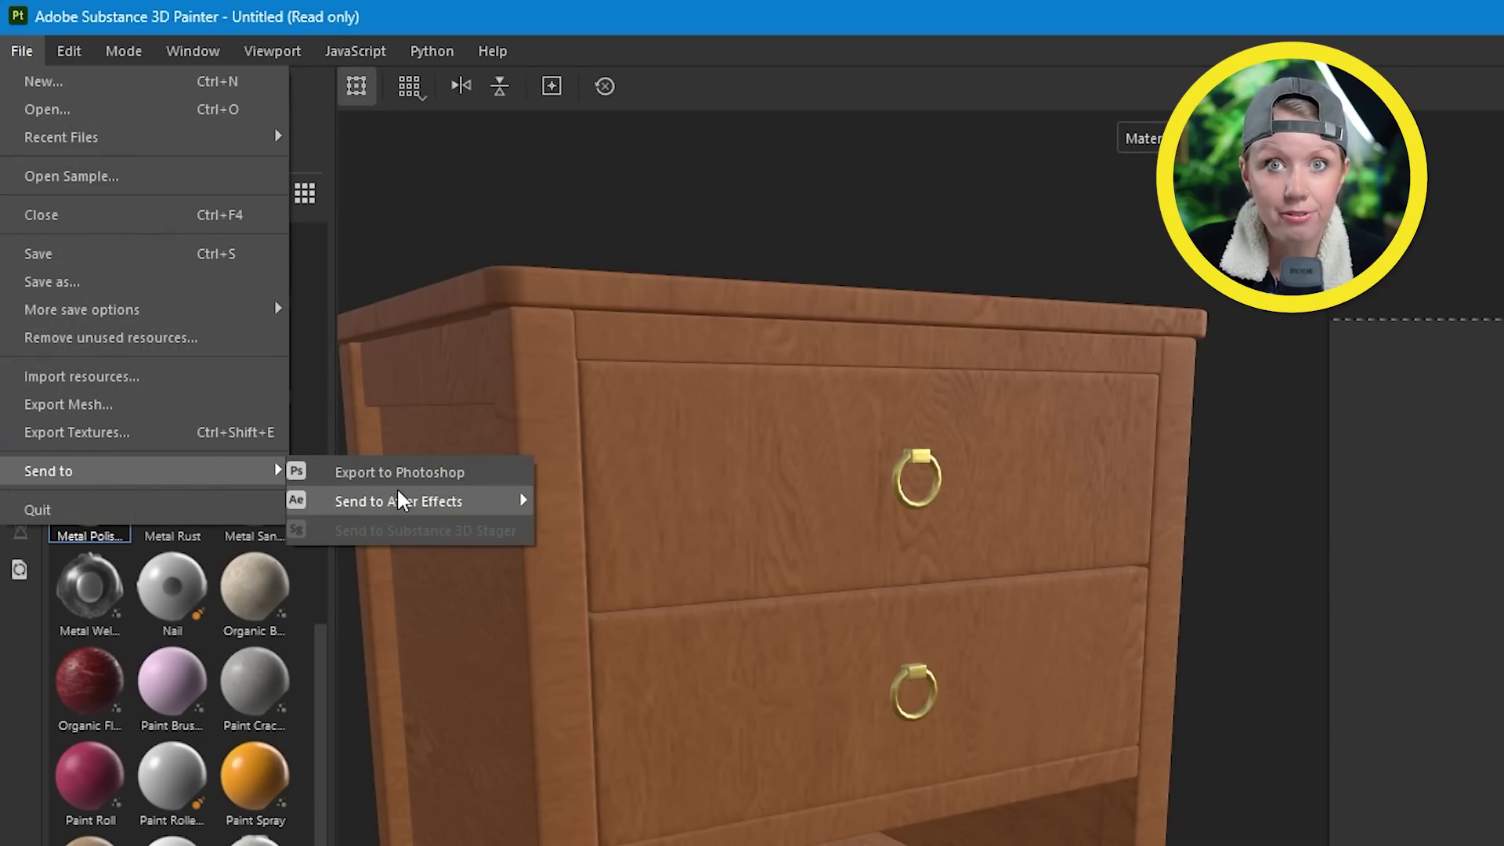
{"action": "mouse_move", "coordinate": [399, 502]}
{"action": "left_click", "coordinate": [603, 509]}
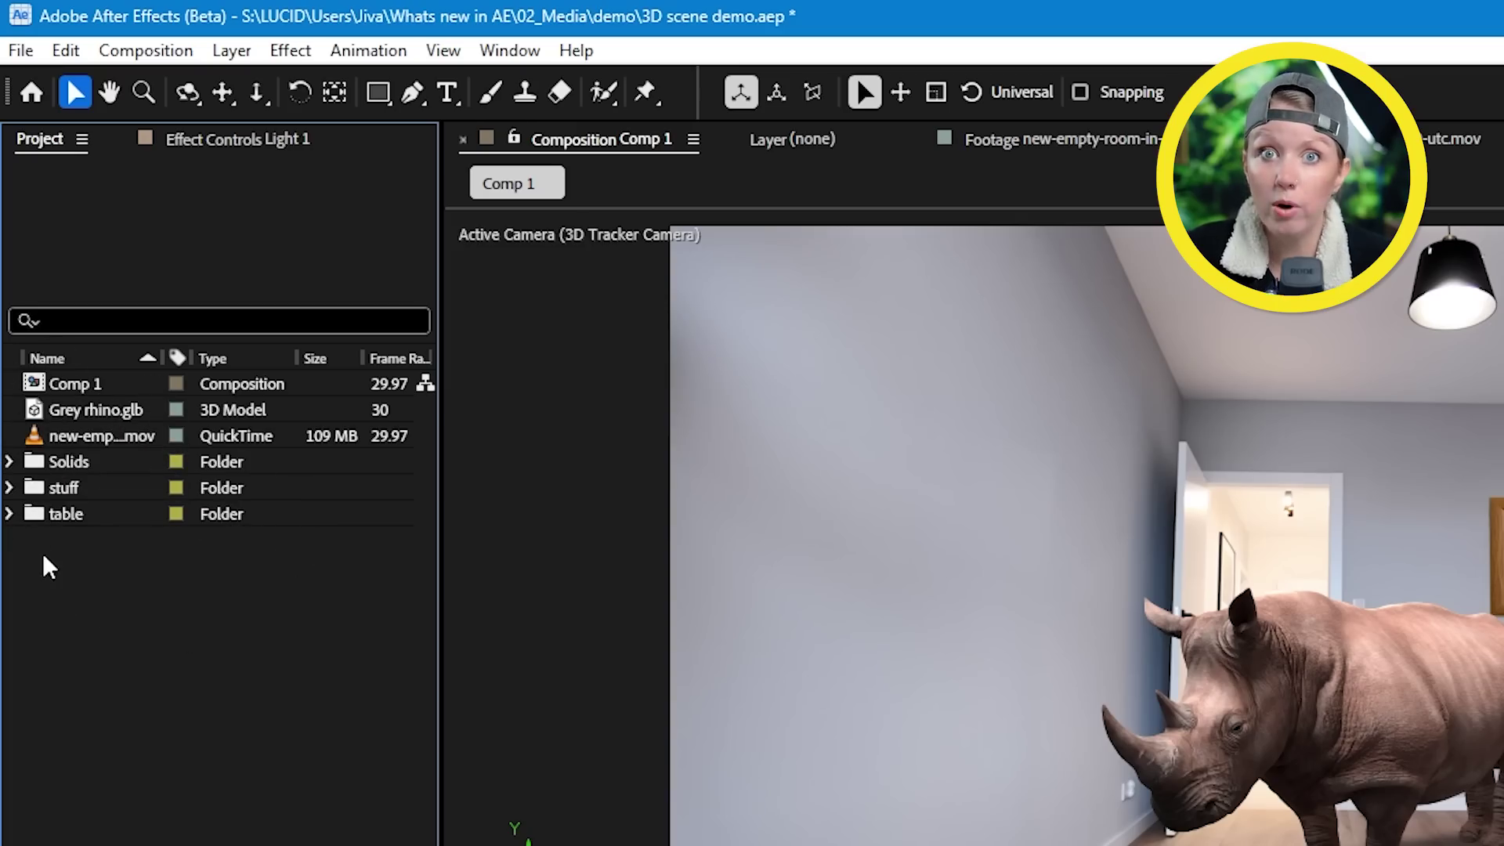
{"action": "left_click", "coordinate": [10, 514]}
{"action": "left_click", "coordinate": [105, 540]}
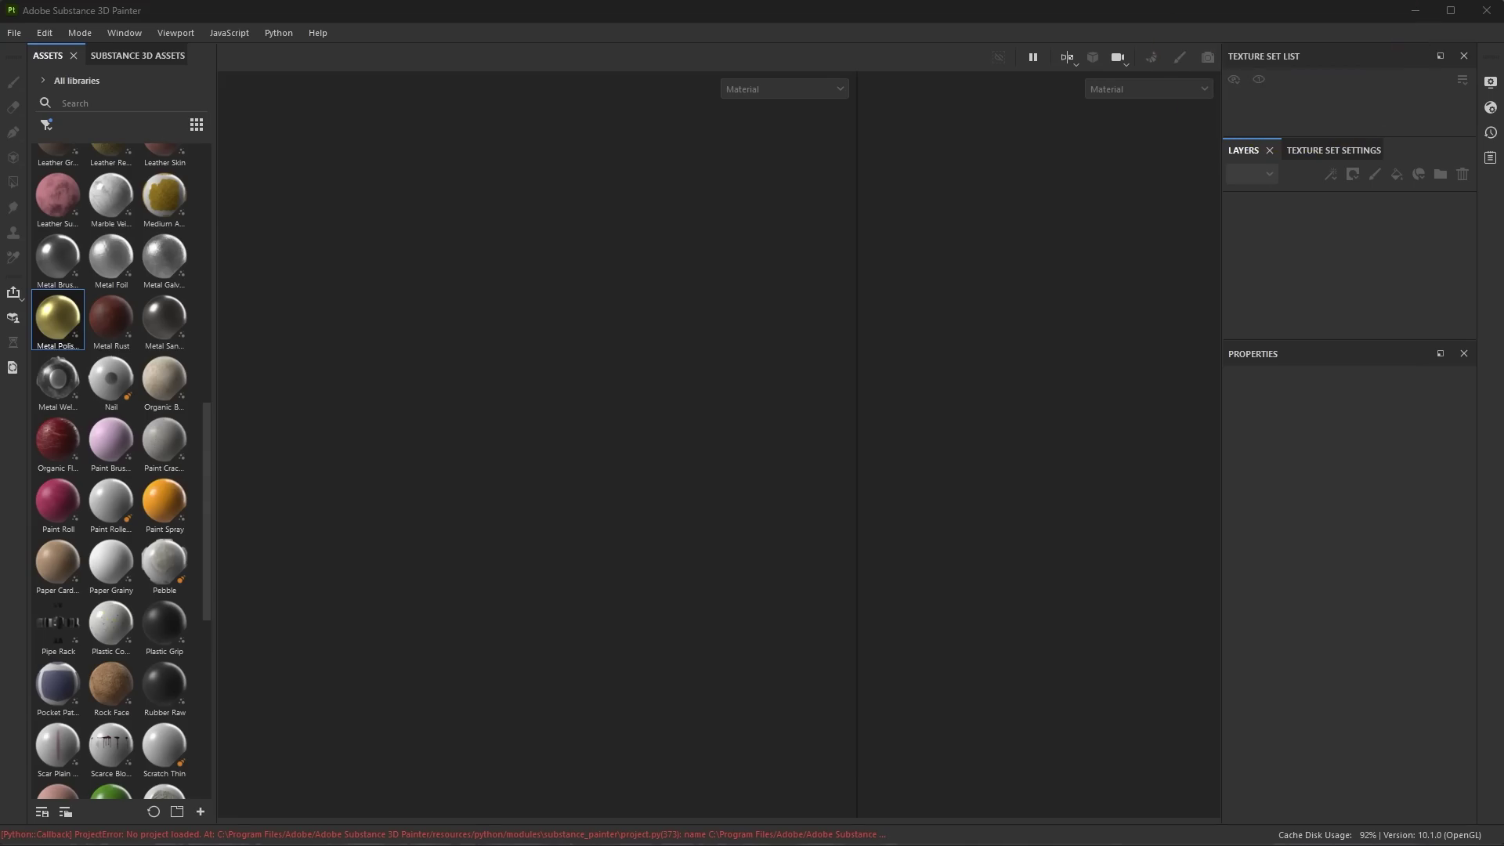
- Switch back to Substance 3D Painter and create a new project from trumpet.fbx at 1024 document resolution
{"action": "key", "text": "ctrl+n"}
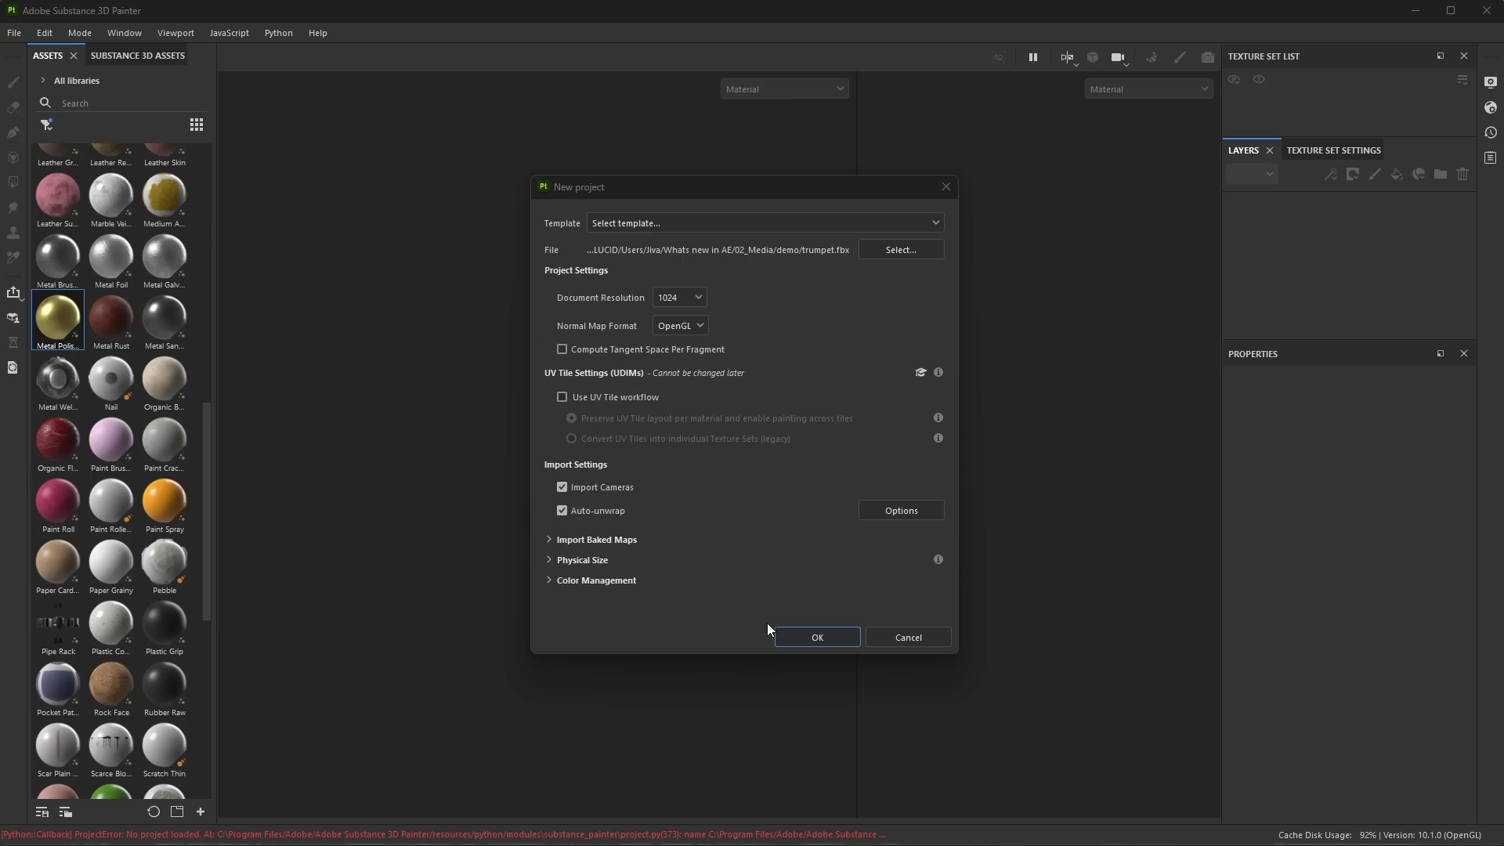
{"action": "left_click", "coordinate": [807, 641]}
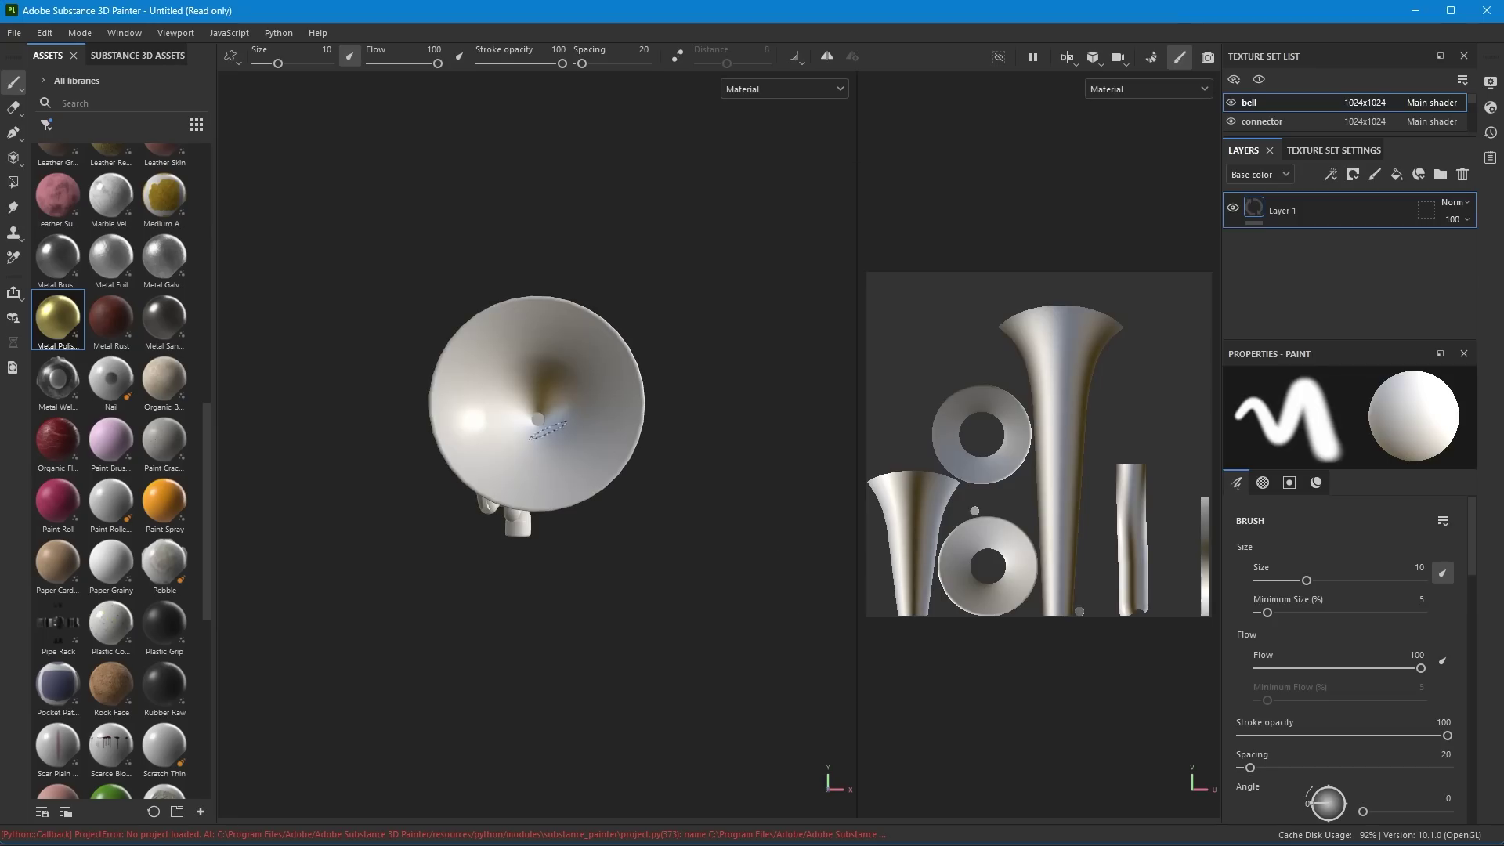
- Apply the gold Metal Polished material to the bell and the other parts of the trumpet
{"action": "left_click_drag", "start_coordinate": [440, 399], "coordinate": [538, 356]}
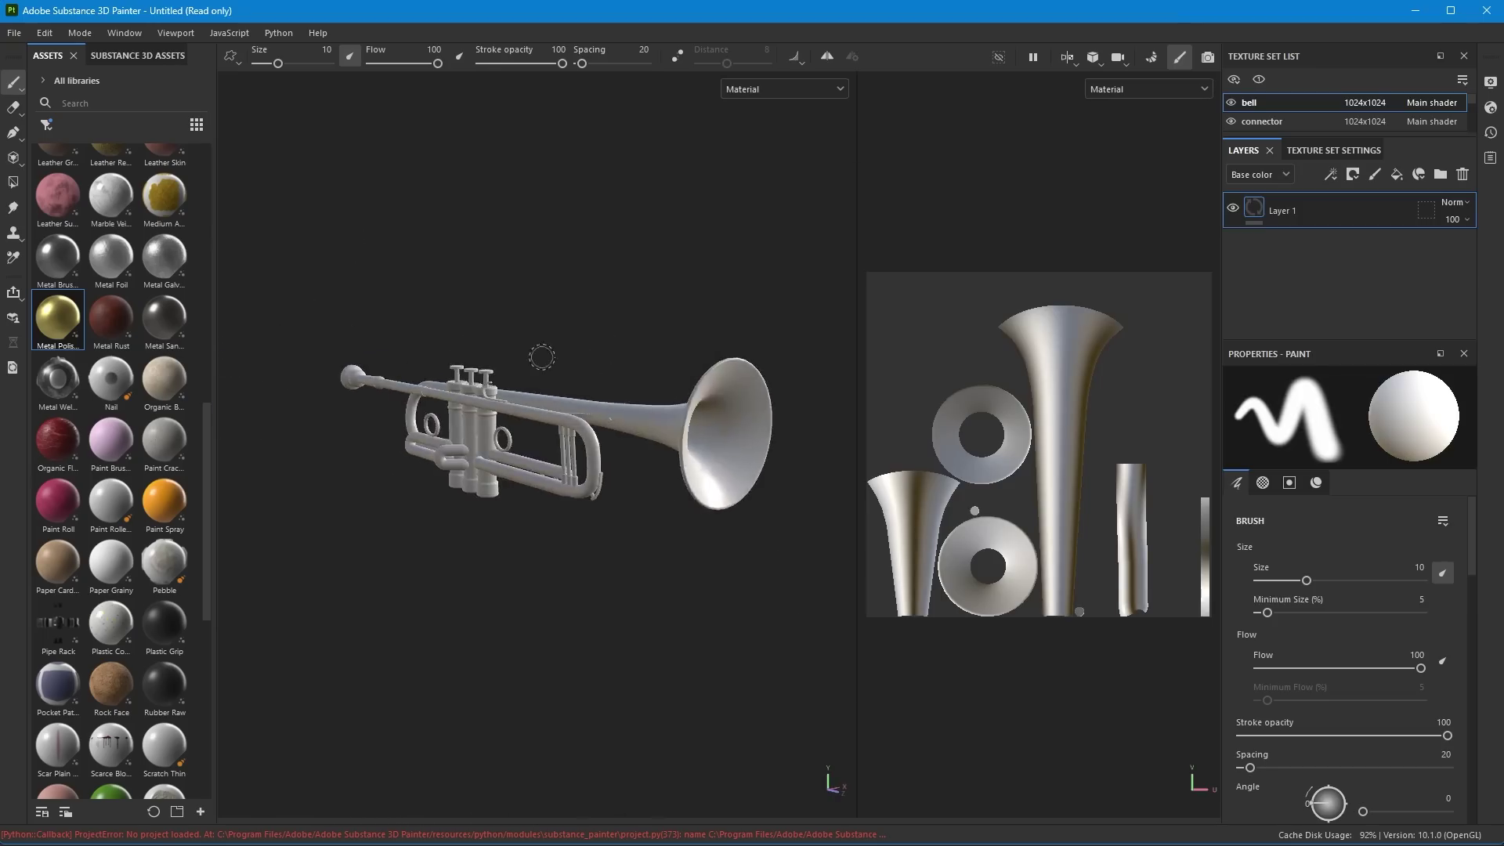
{"action": "left_click_drag", "start_coordinate": [58, 318], "coordinate": [178, 353]}
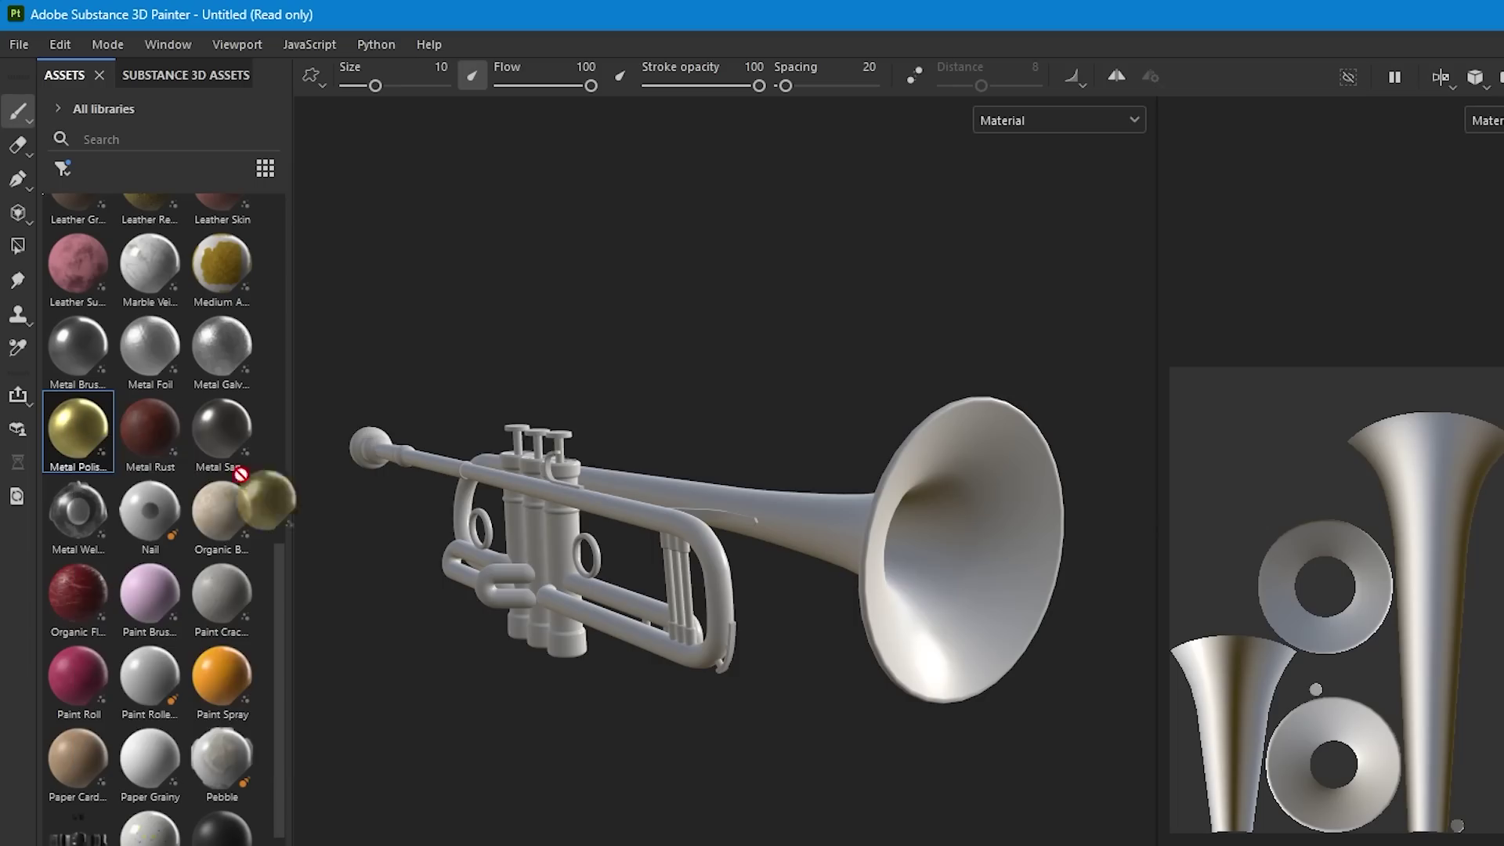
{"action": "left_click_drag", "start_coordinate": [240, 474], "coordinate": [792, 497]}
{"action": "left_click_drag", "start_coordinate": [78, 430], "coordinate": [497, 513]}
{"action": "left_click", "coordinate": [469, 553]}
- Set the Metal Roughness of the polished metal on the trumpet's bell to 0
{"action": "left_click", "coordinate": [406, 454]}
{"action": "left_click", "coordinate": [517, 382]}
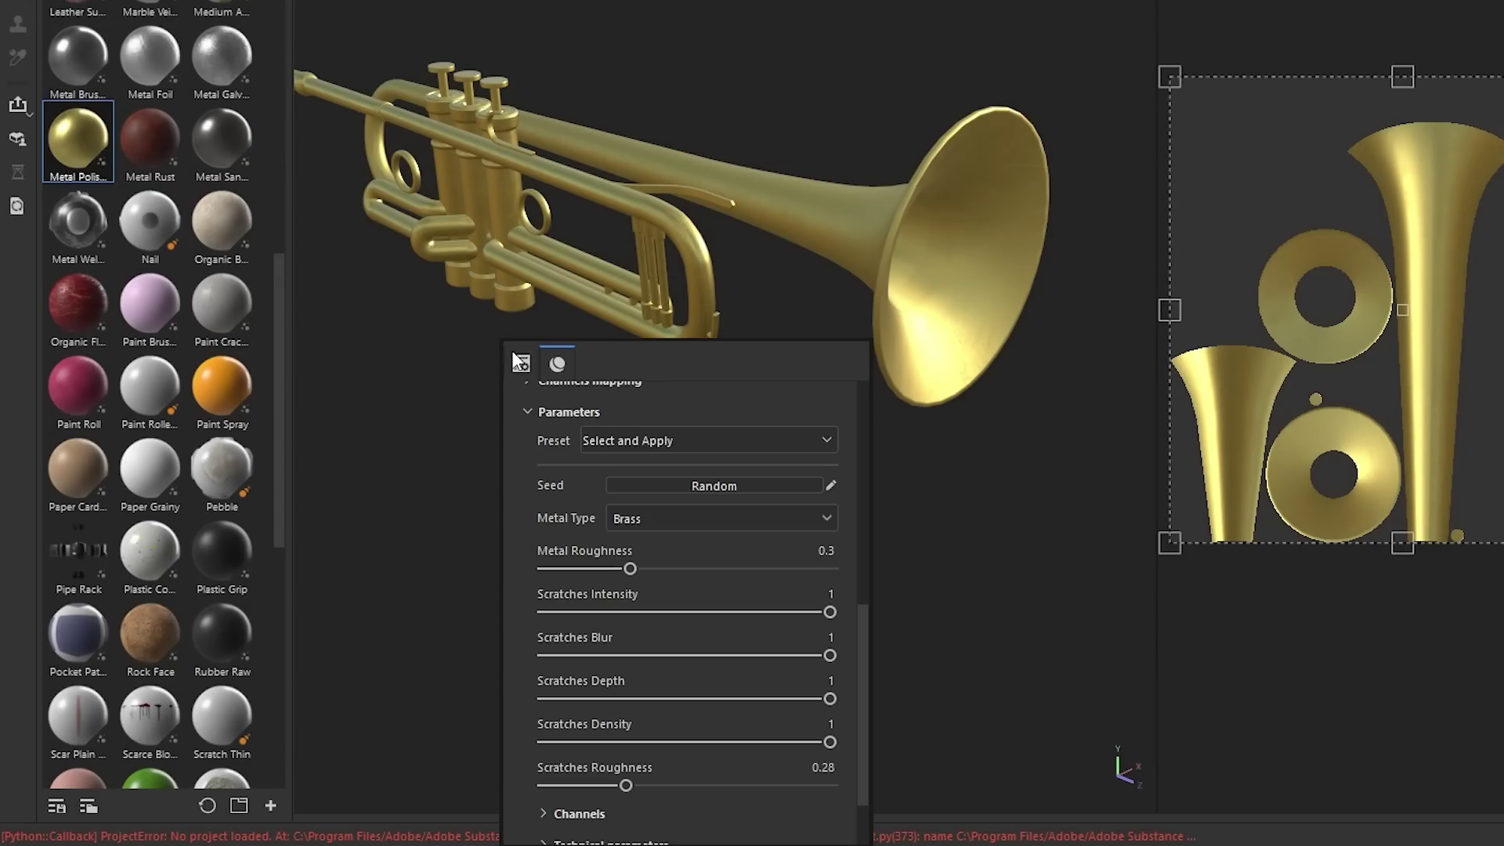
{"action": "left_click_drag", "start_coordinate": [631, 566], "coordinate": [547, 589]}
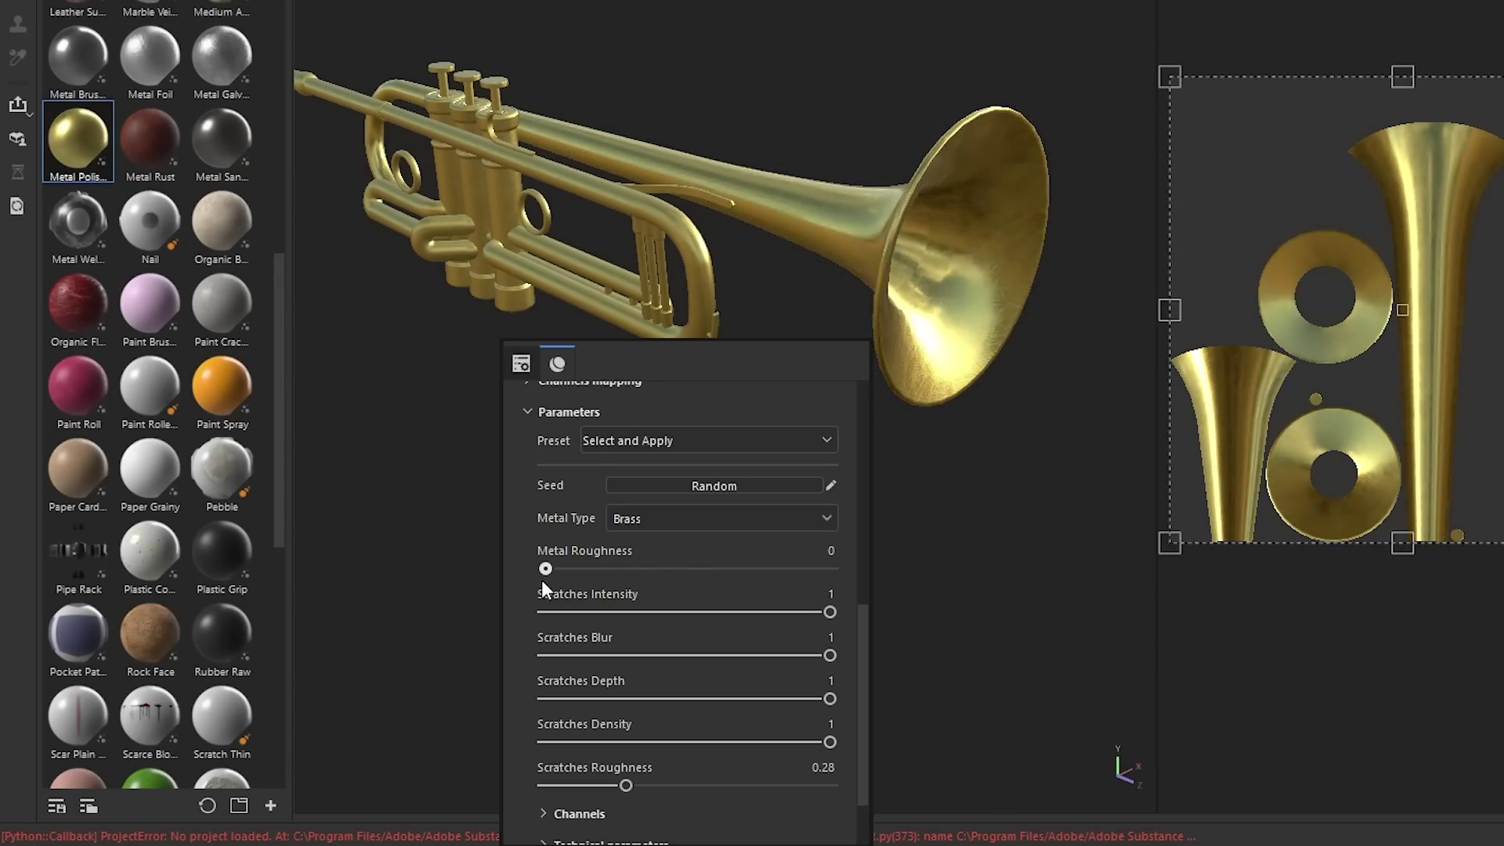
{"action": "left_click", "coordinate": [426, 282]}
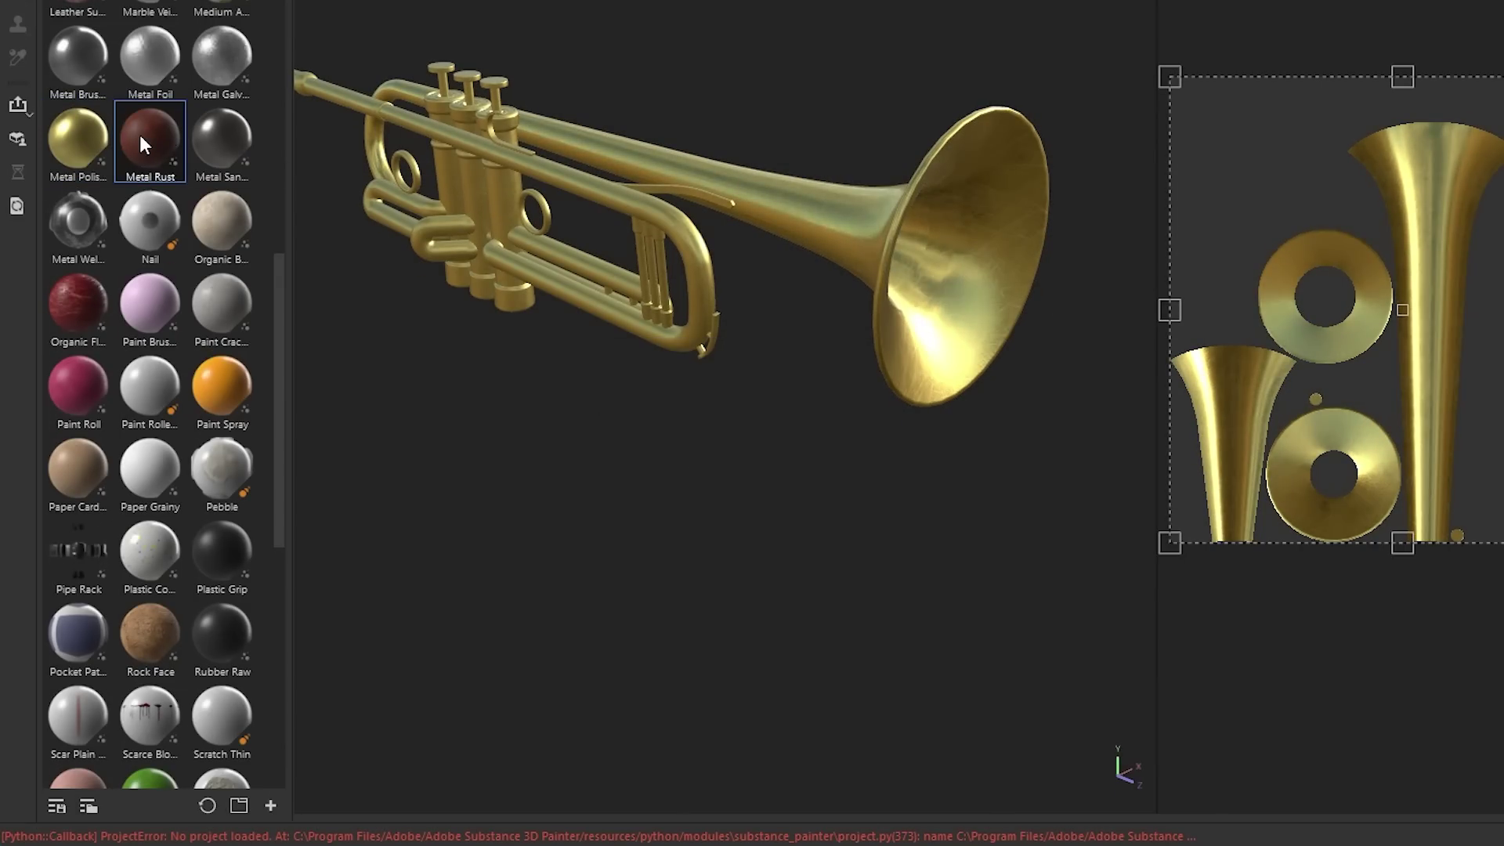
- Add the Metal Rust material over the polished metal on the bell and give its layer a black mask
{"action": "left_click_drag", "start_coordinate": [319, 177], "coordinate": [797, 181]}
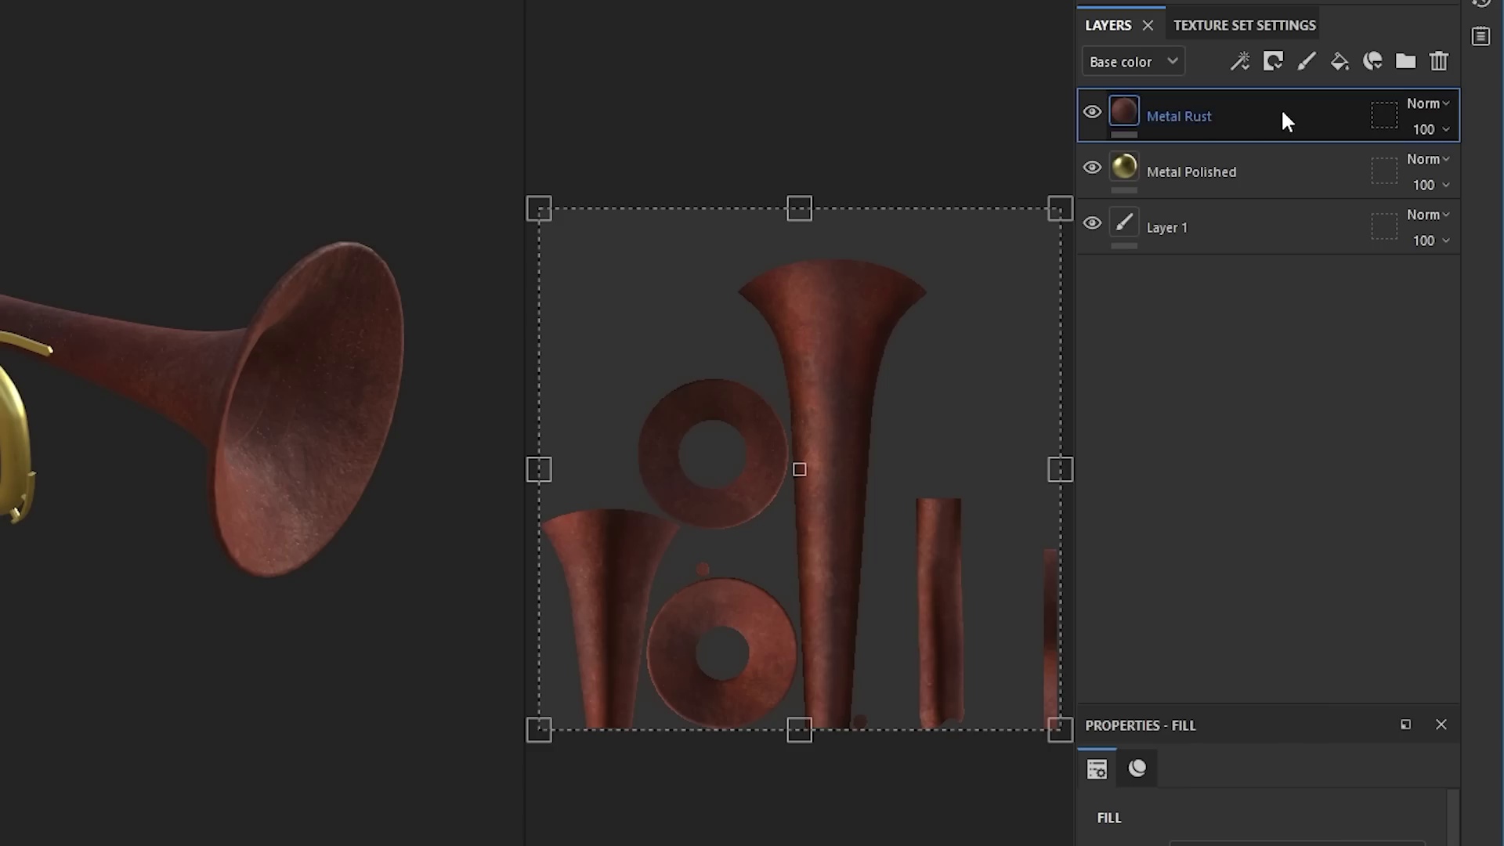
{"action": "right_click", "coordinate": [1249, 131]}
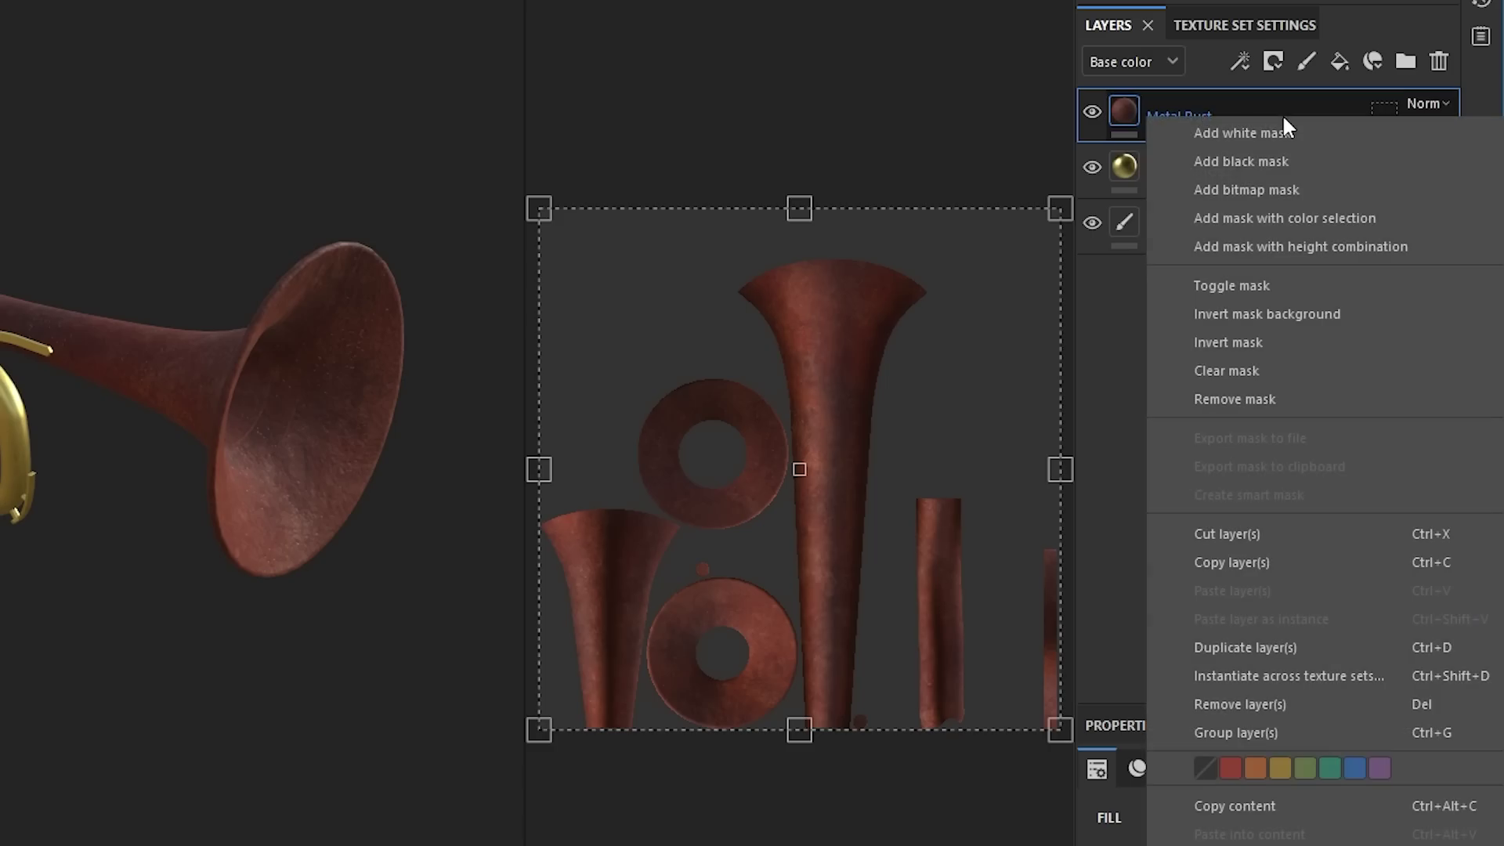
{"action": "left_click", "coordinate": [1281, 161]}
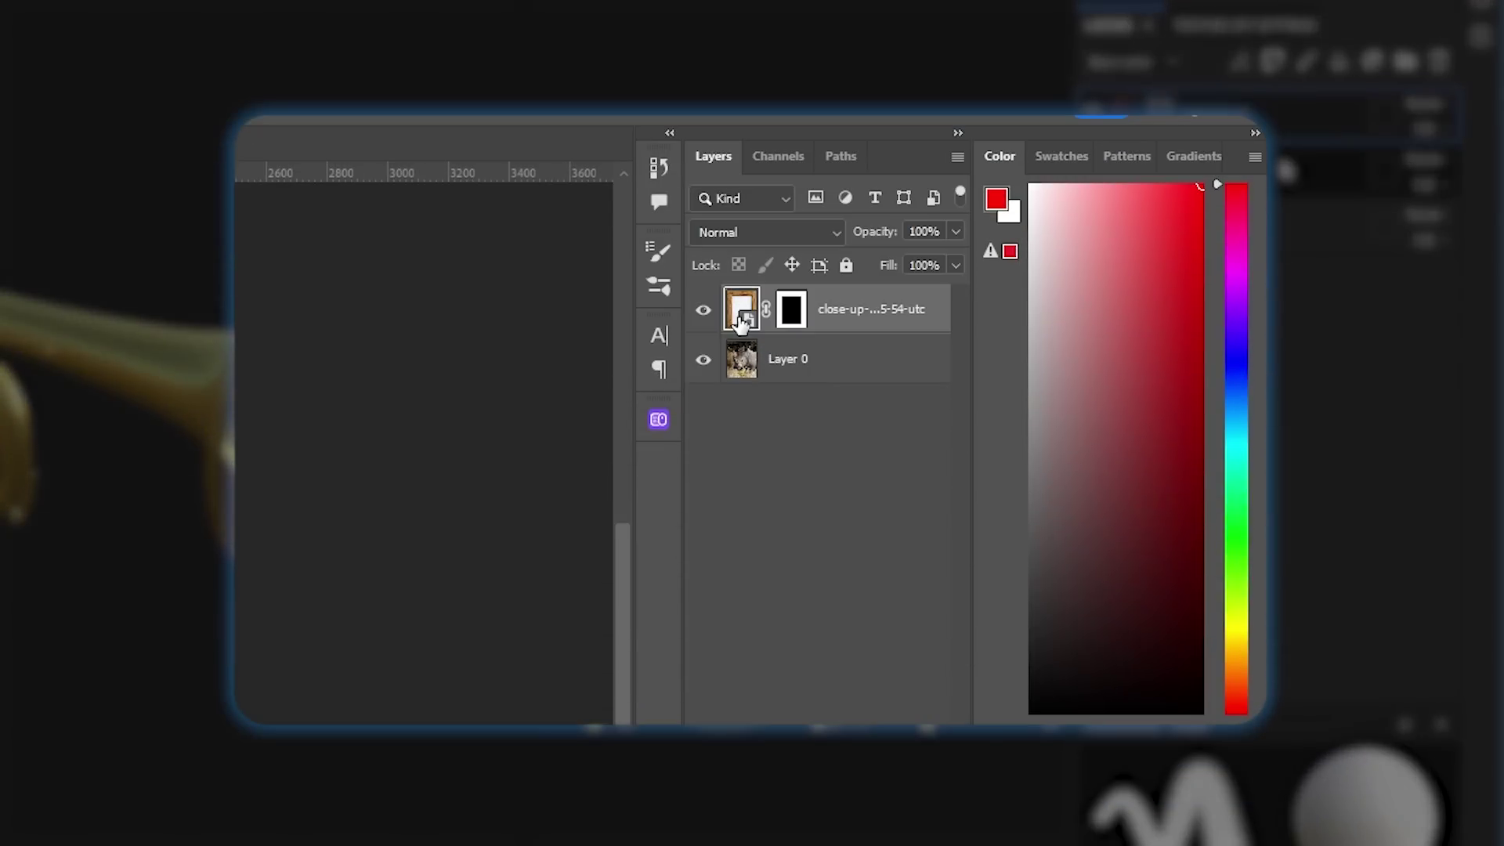
- Show the layer mask options of the close-up image layer in Photoshop
{"action": "right_click", "coordinate": [790, 320]}
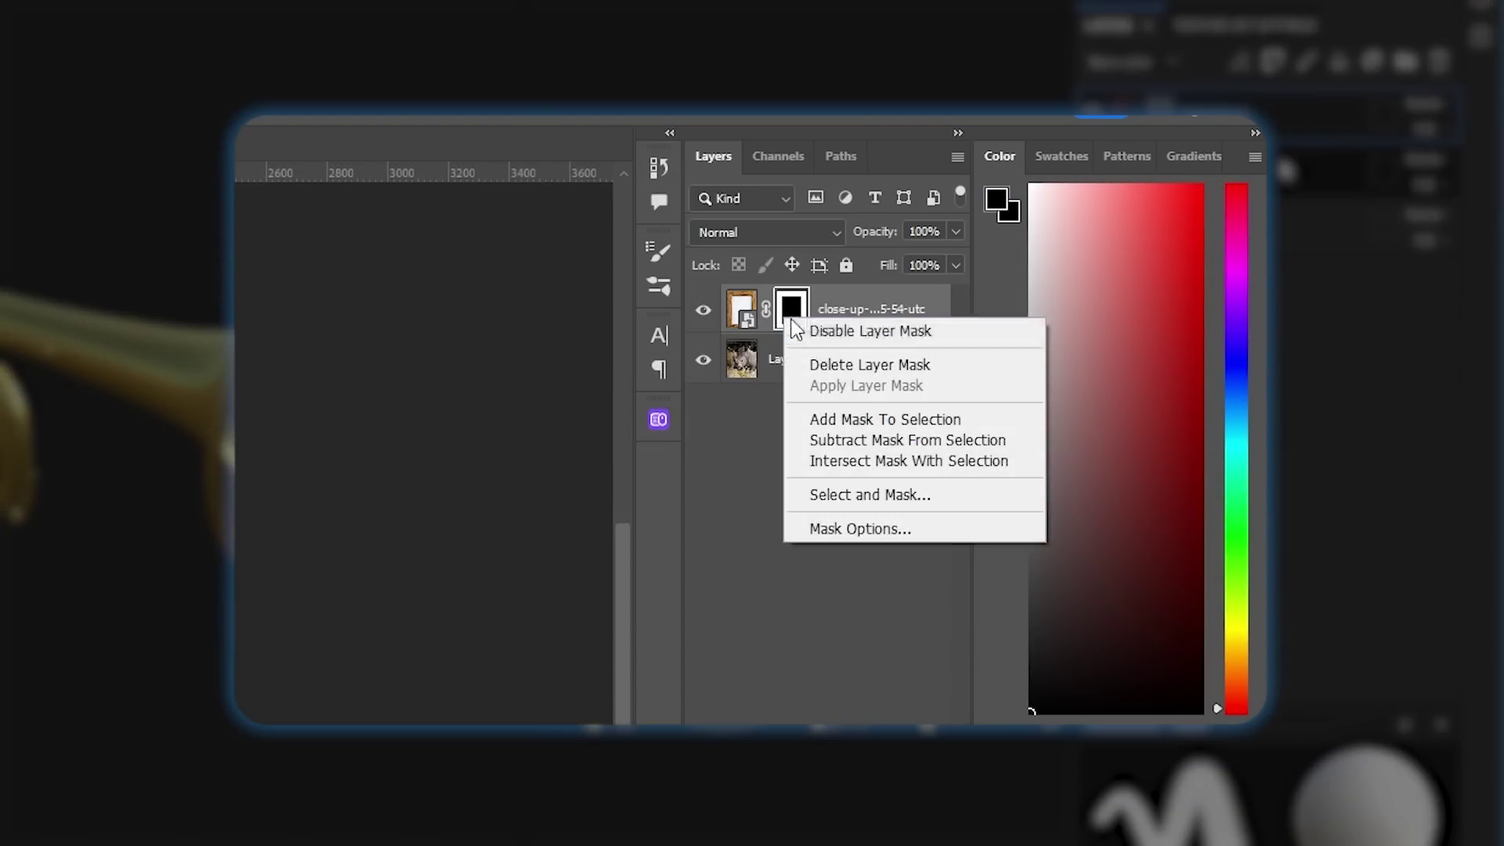
{"action": "left_click", "coordinate": [879, 374]}
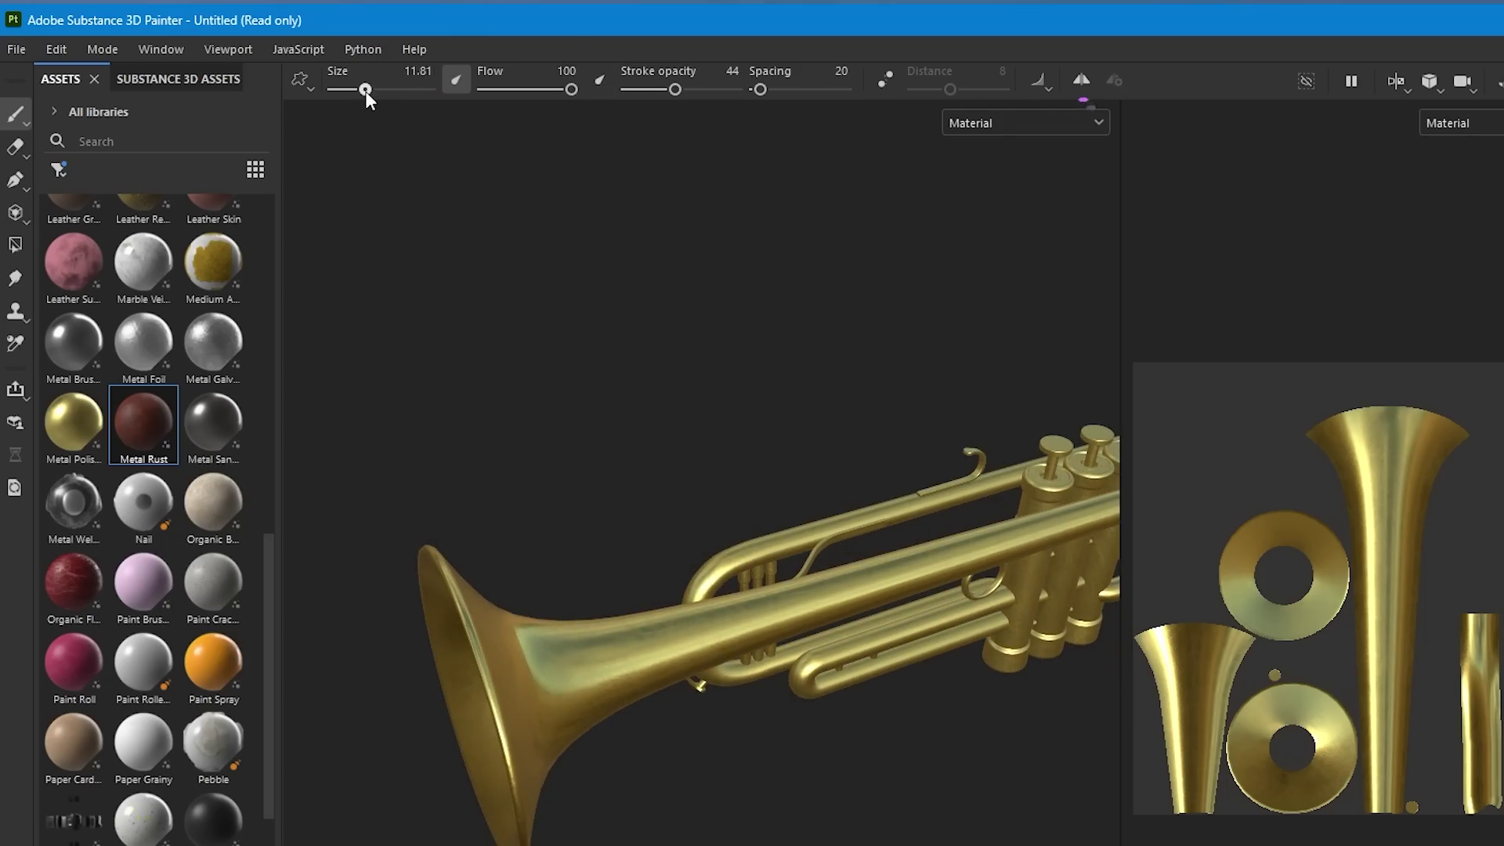
- Paint soft rust patches on the trumpet's bell through the Metal Rust mask, using brush size 18.47 and stroke opacity 44
{"action": "mouse_move", "coordinate": [855, 593]}
{"action": "left_mouse_down"}
{"action": "mouse_move", "coordinate": [780, 595]}
{"action": "mouse_move", "coordinate": [672, 530]}
{"action": "mouse_move", "coordinate": [721, 571]}
{"action": "mouse_move", "coordinate": [886, 595]}
{"action": "mouse_move", "coordinate": [556, 464]}
{"action": "mouse_move", "coordinate": [494, 540]}
{"action": "mouse_move", "coordinate": [545, 419]}
{"action": "left_mouse_up"}
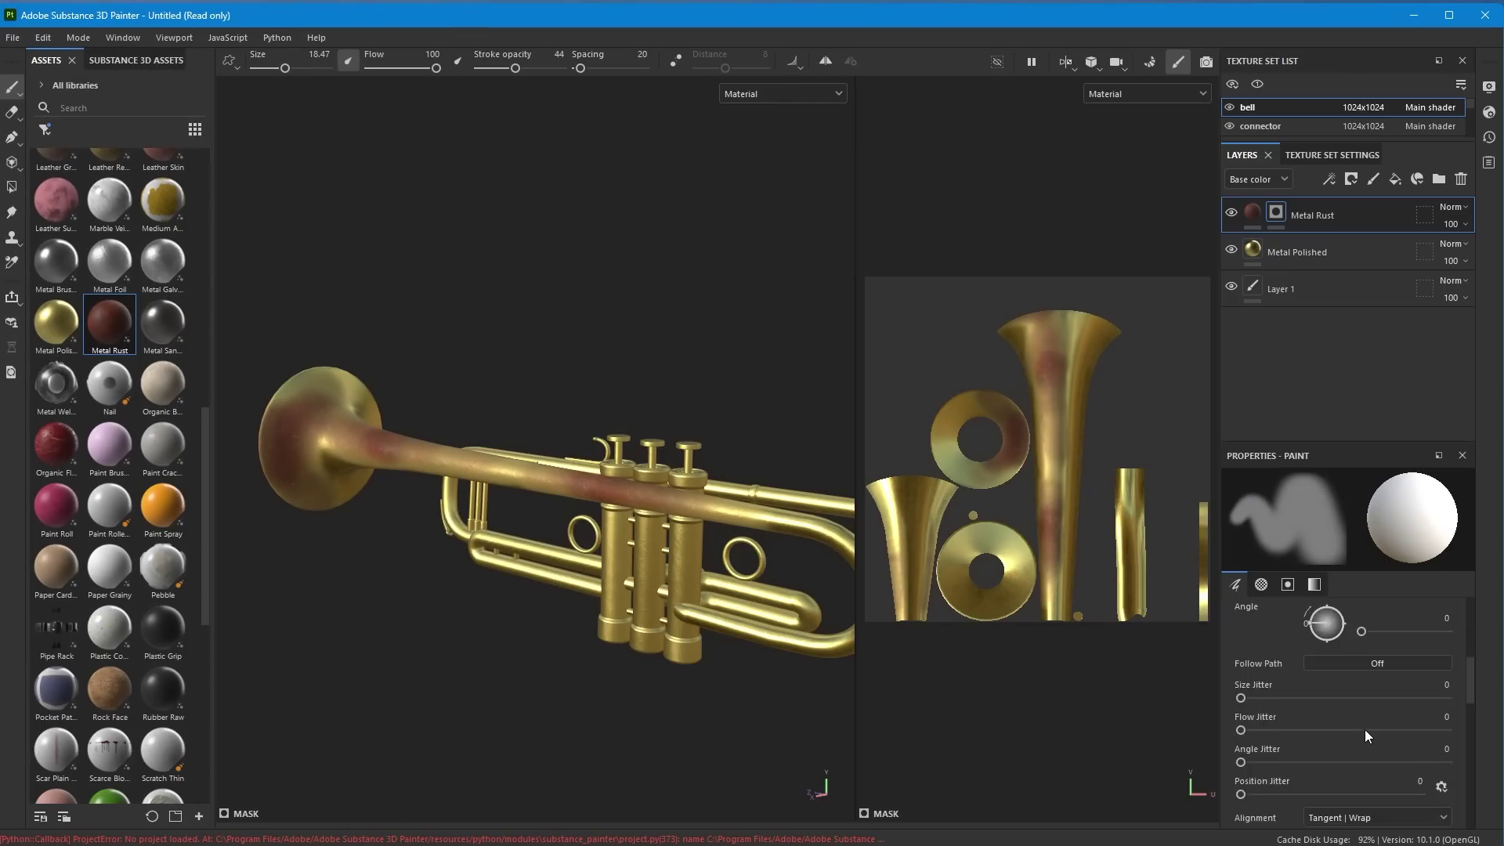
{"action": "left_click", "coordinate": [1365, 730]}
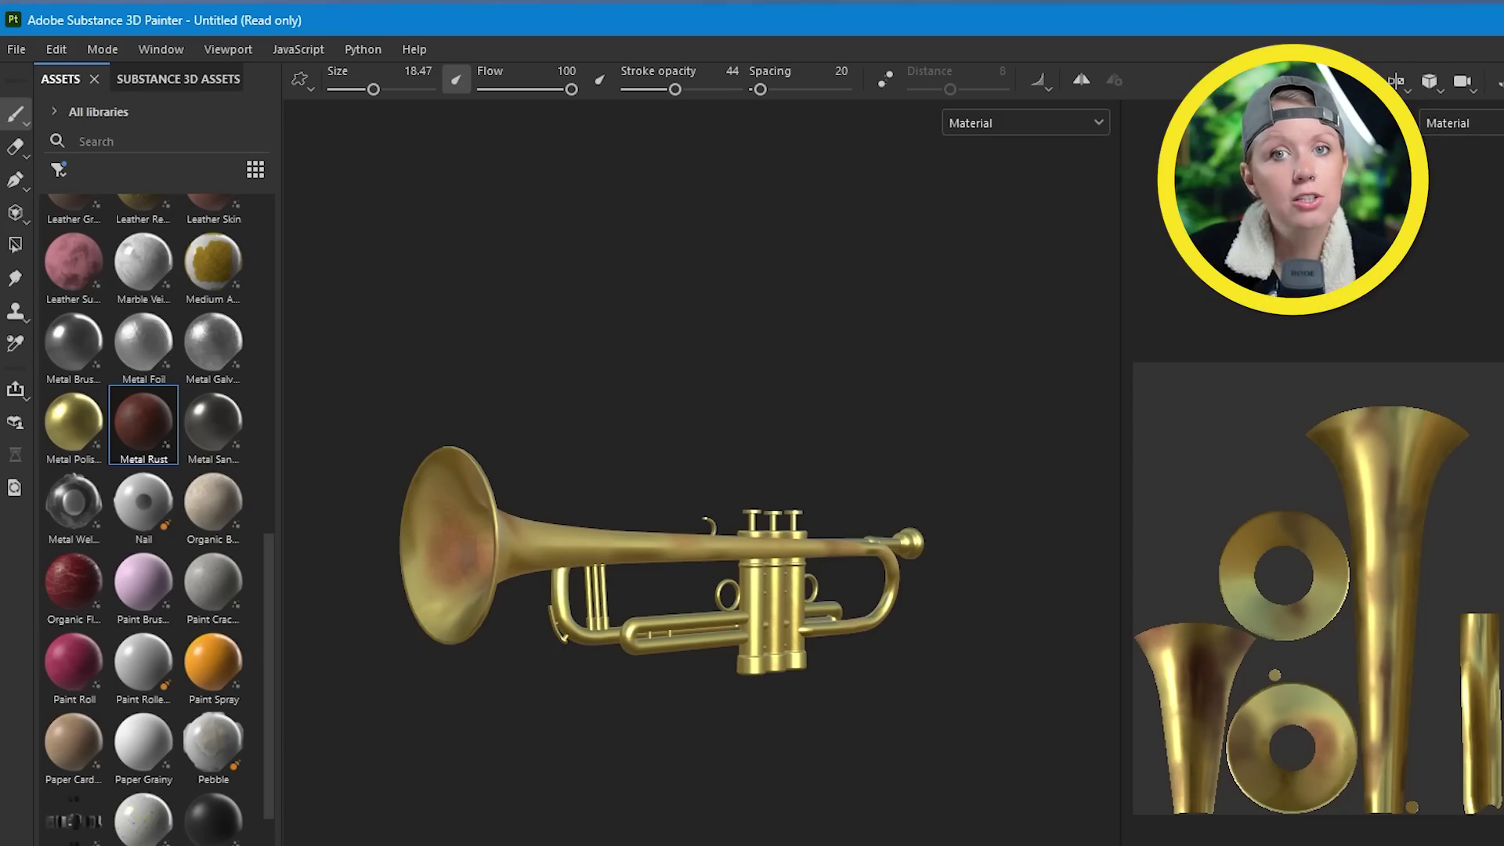
- Send the textured trumpet to After Effects
{"action": "left_click", "coordinate": [23, 37]}
{"action": "mouse_move", "coordinate": [118, 404]}
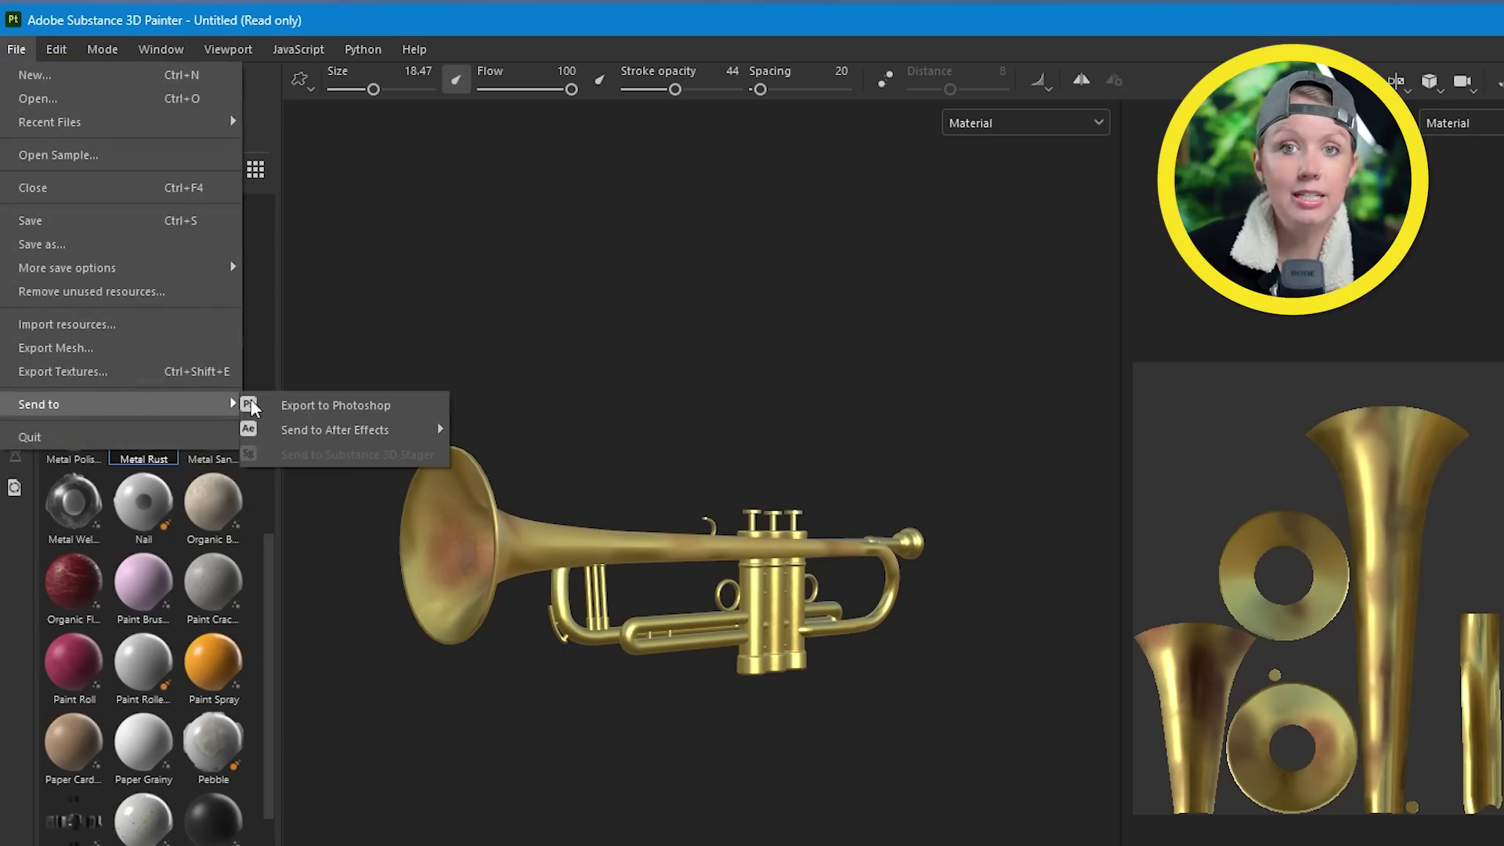
{"action": "mouse_move", "coordinate": [401, 427]}
{"action": "left_click", "coordinate": [521, 429]}
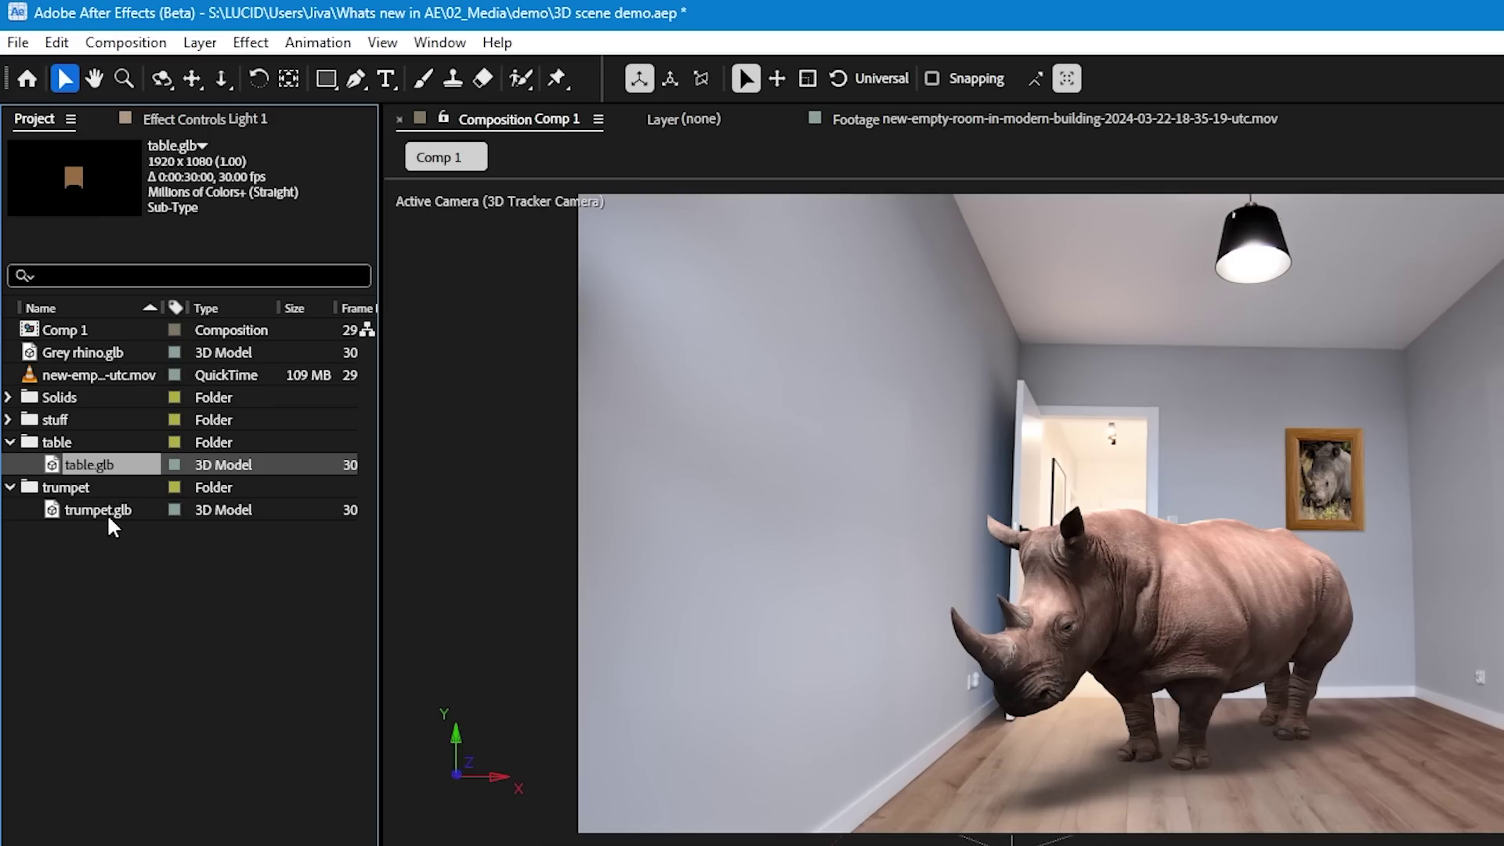
- Add the table.glb and trumpet.glb models to Comp 1 and position them together against the room's far side wall
{"action": "left_click", "coordinate": [94, 510], "text": "ctrl"}
{"action": "left_click_drag", "start_coordinate": [94, 510], "coordinate": [232, 661]}
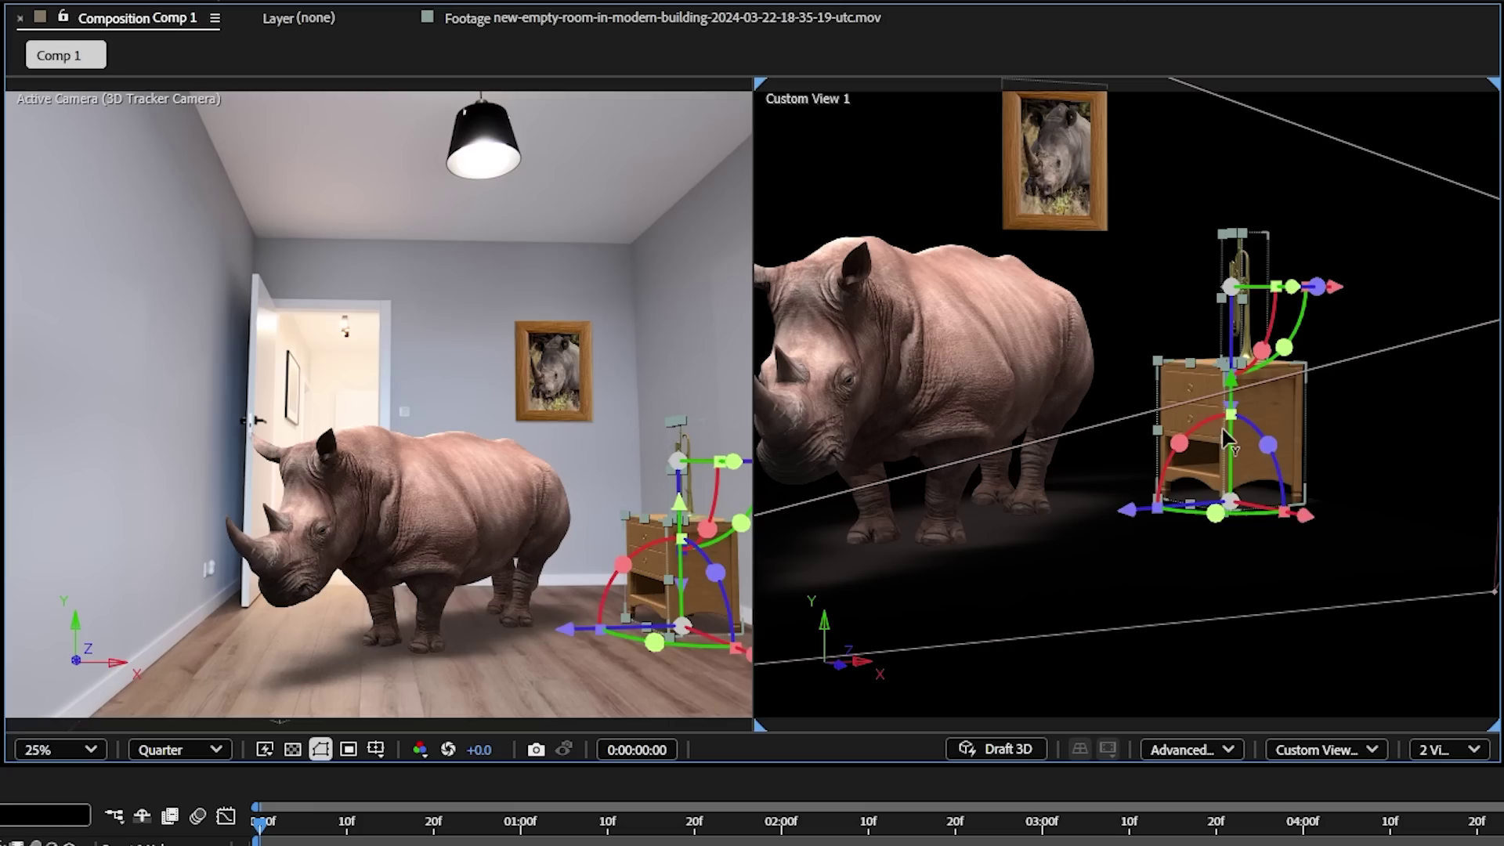
{"action": "left_click_drag", "start_coordinate": [1307, 516], "coordinate": [1342, 519]}
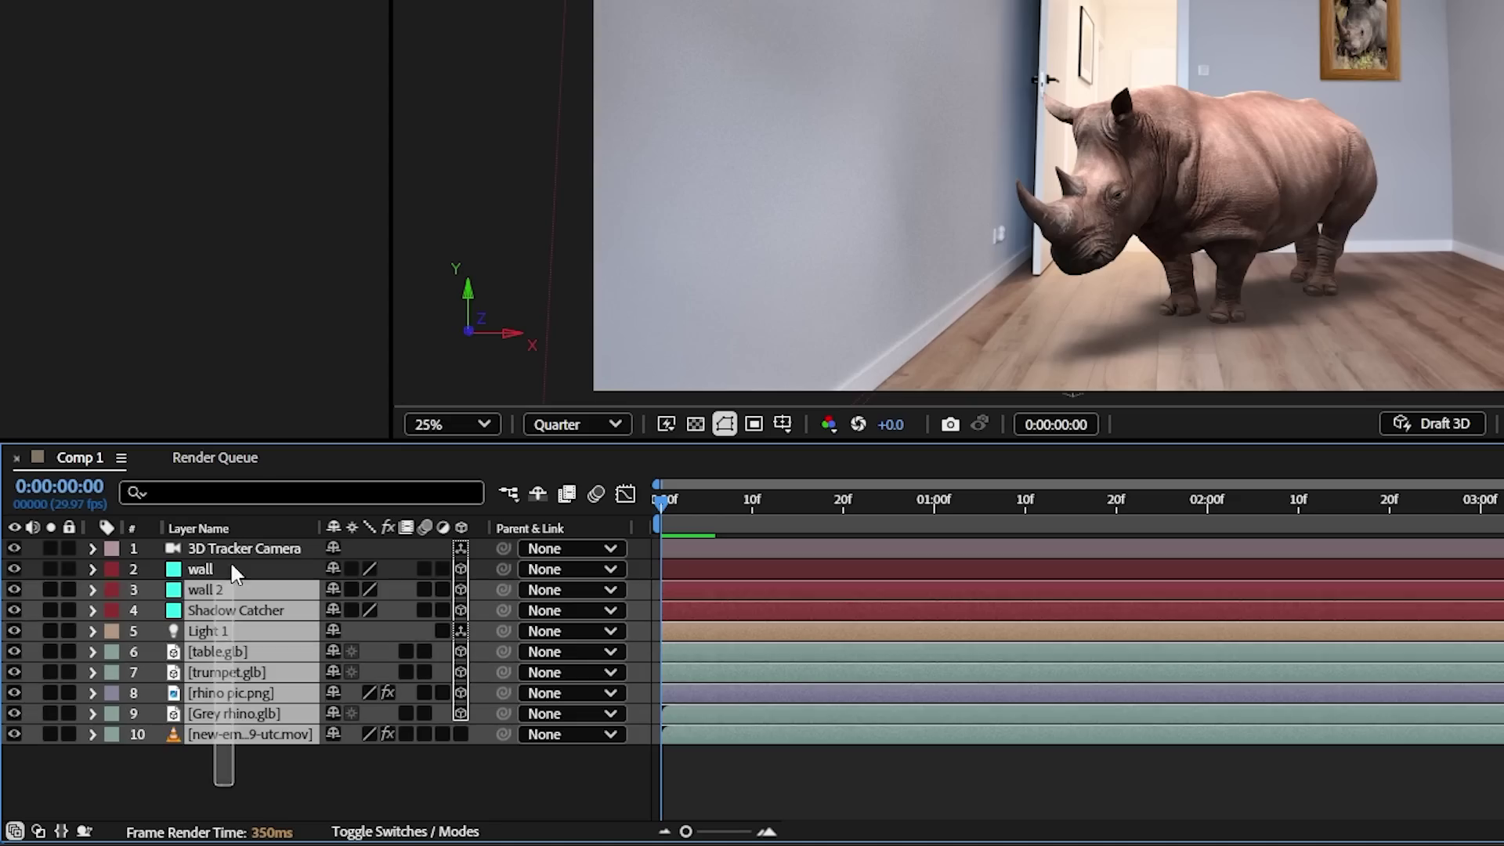
- Pre-compose all layers of Comp 1 into Pre-comp 1, moving all attributes into the new composition
{"action": "key", "text": "ctrl+a"}
{"action": "right_click", "coordinate": [232, 603]}
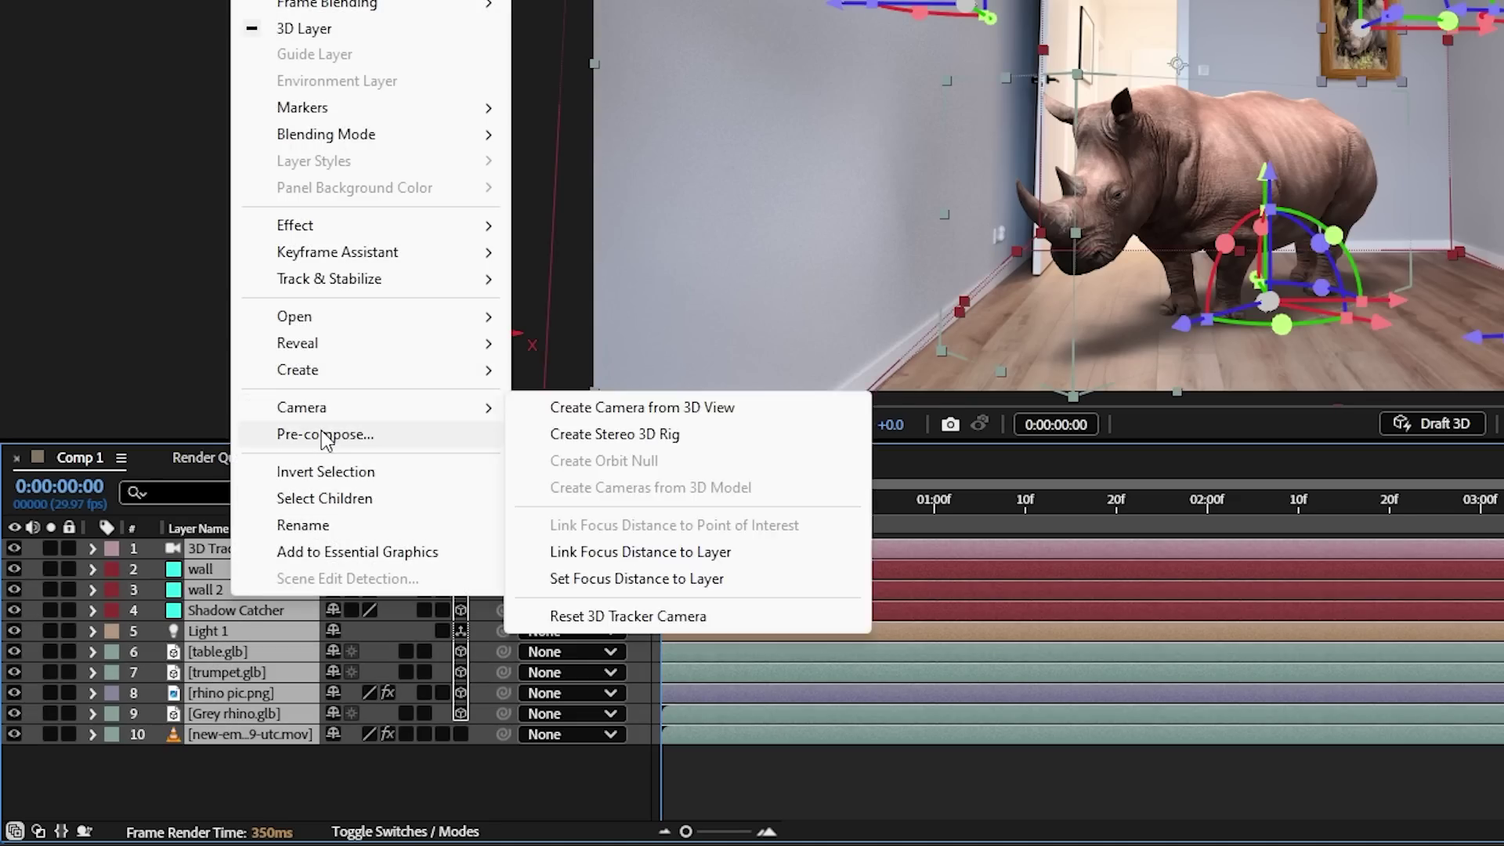
{"action": "left_click", "coordinate": [325, 434]}
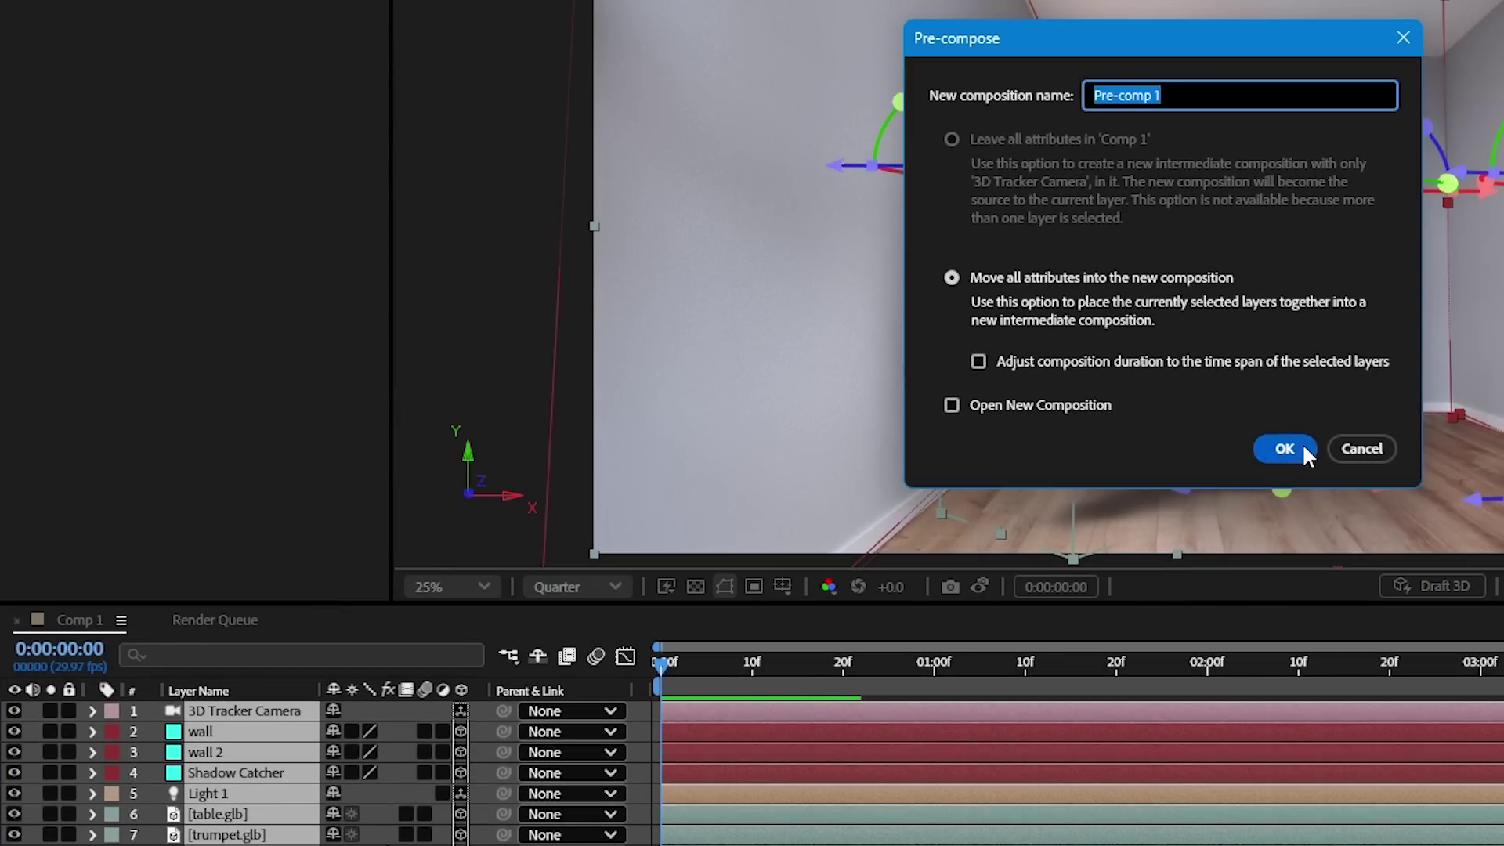
{"action": "left_click", "coordinate": [1305, 451]}
- Duplicate the Pre-comp 1 layer and rename the copy Depth
{"action": "key", "text": "ctrl+d"}
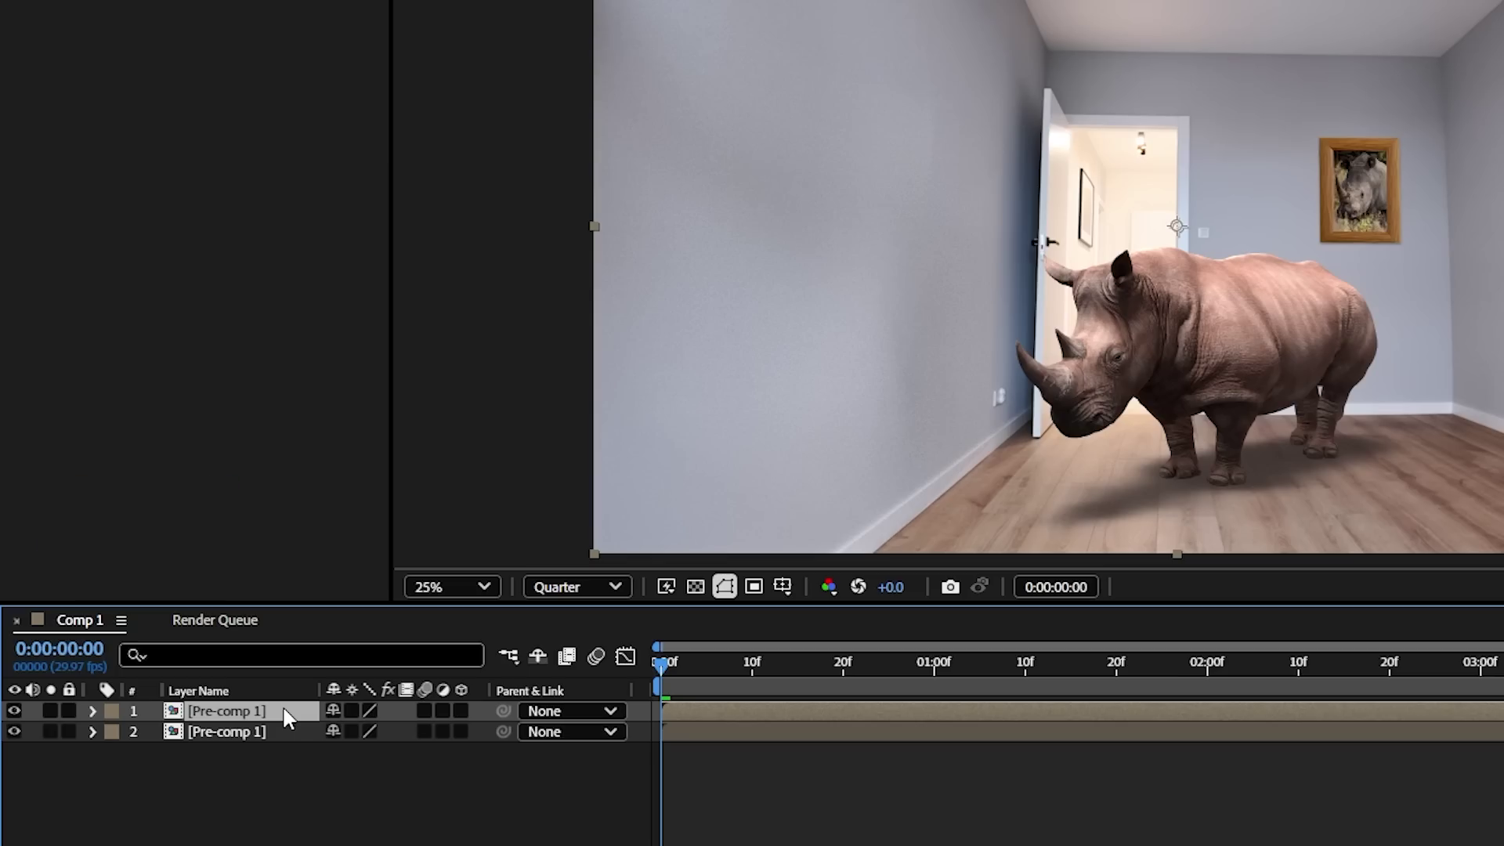
{"action": "key", "text": "Return"}
{"action": "type", "text": "Depth"}
- Apply 3D Channel Extract to the Depth layer and set its Black Point to 2500 and White Point to 1200
{"action": "left_click", "coordinate": [1251, 332]}
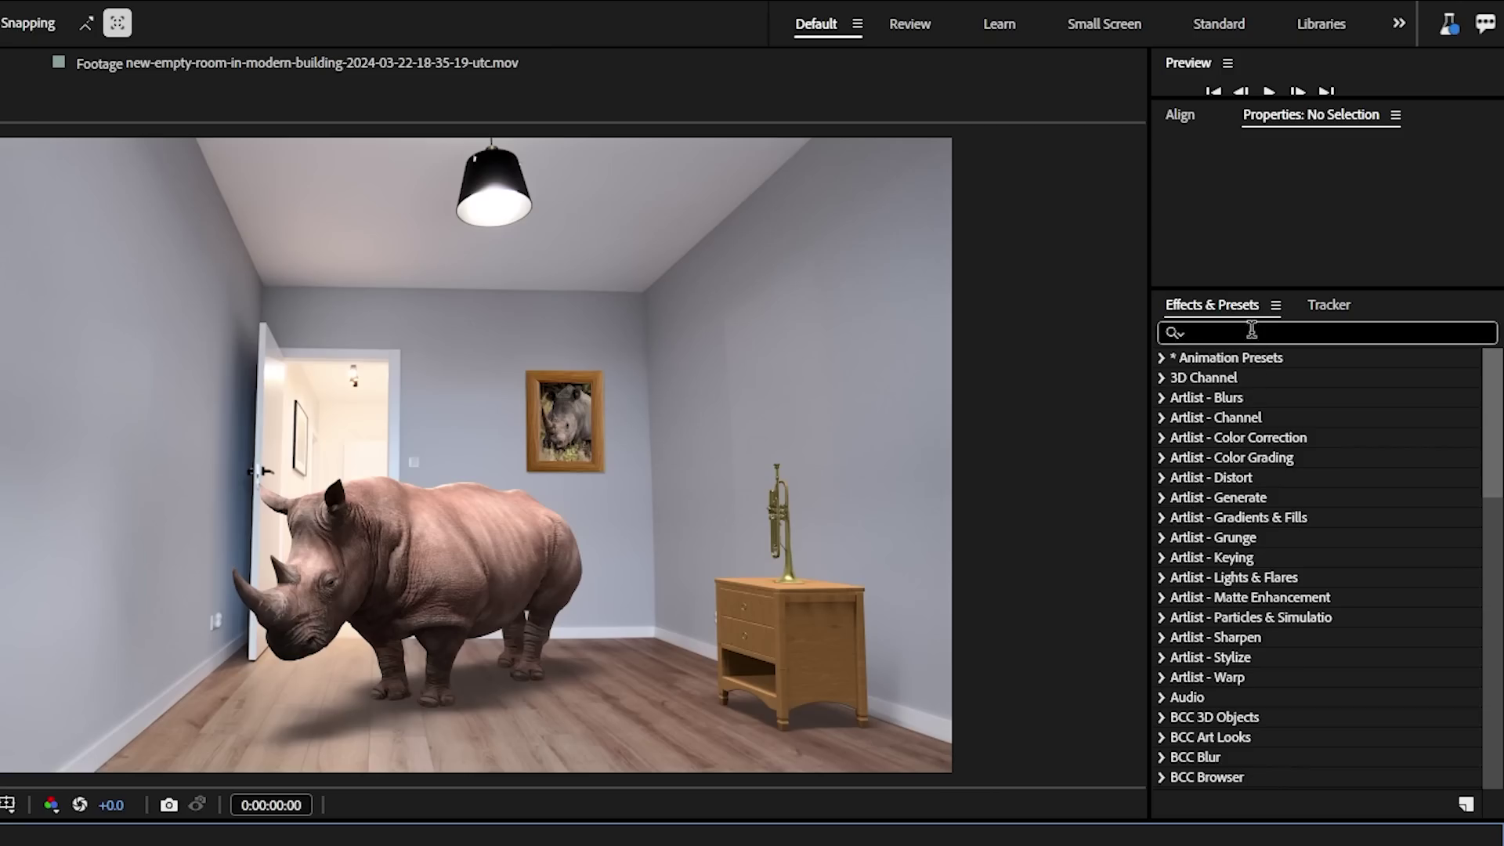
{"action": "type", "text": "3d ch"}
{"action": "left_click_drag", "start_coordinate": [1272, 386], "coordinate": [0, 845]}
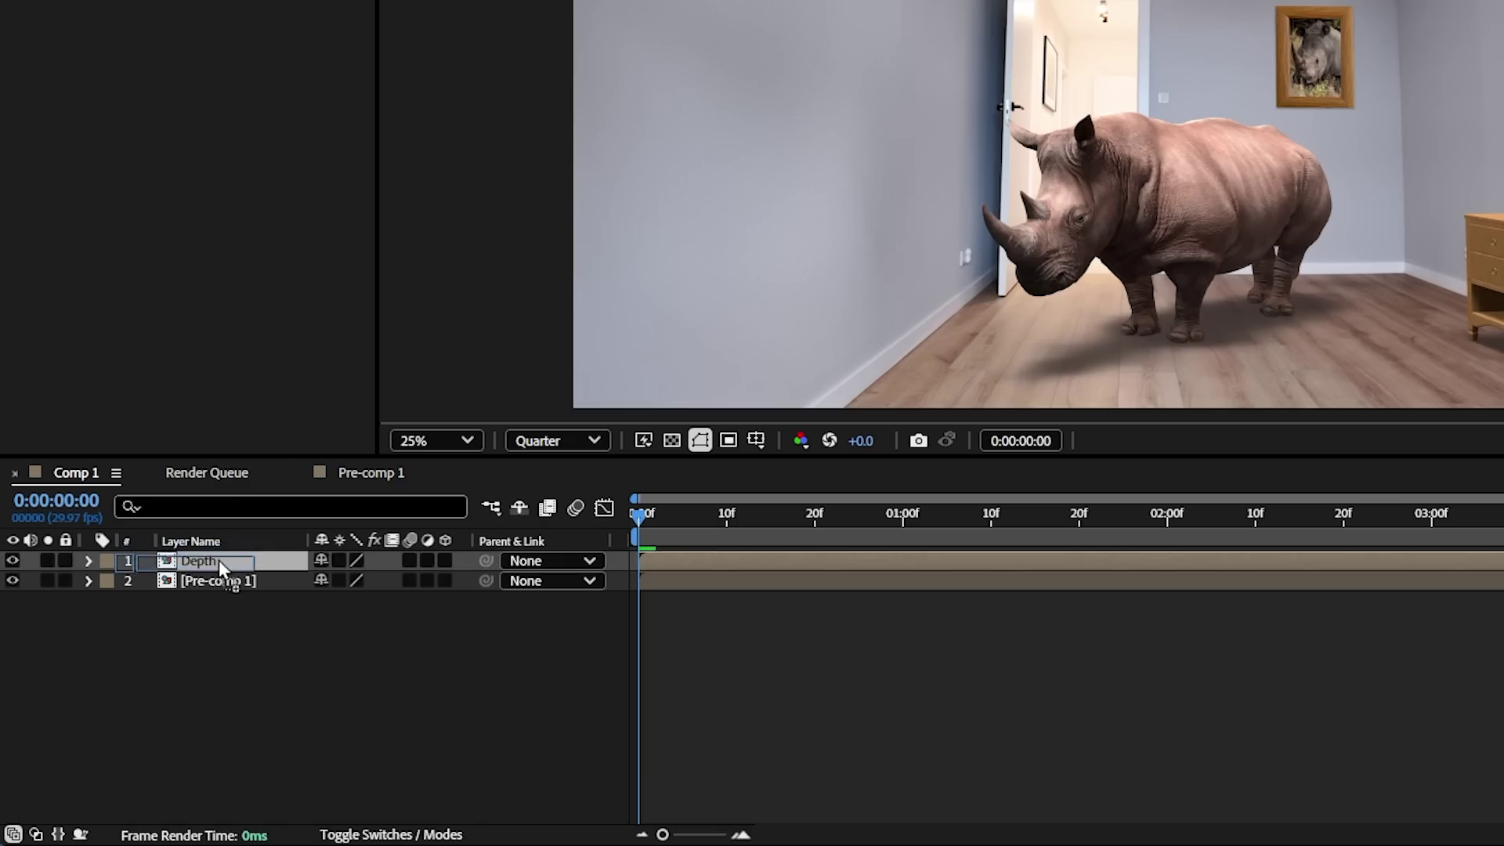
{"action": "left_click_drag", "start_coordinate": [222, 570], "coordinate": [222, 569]}
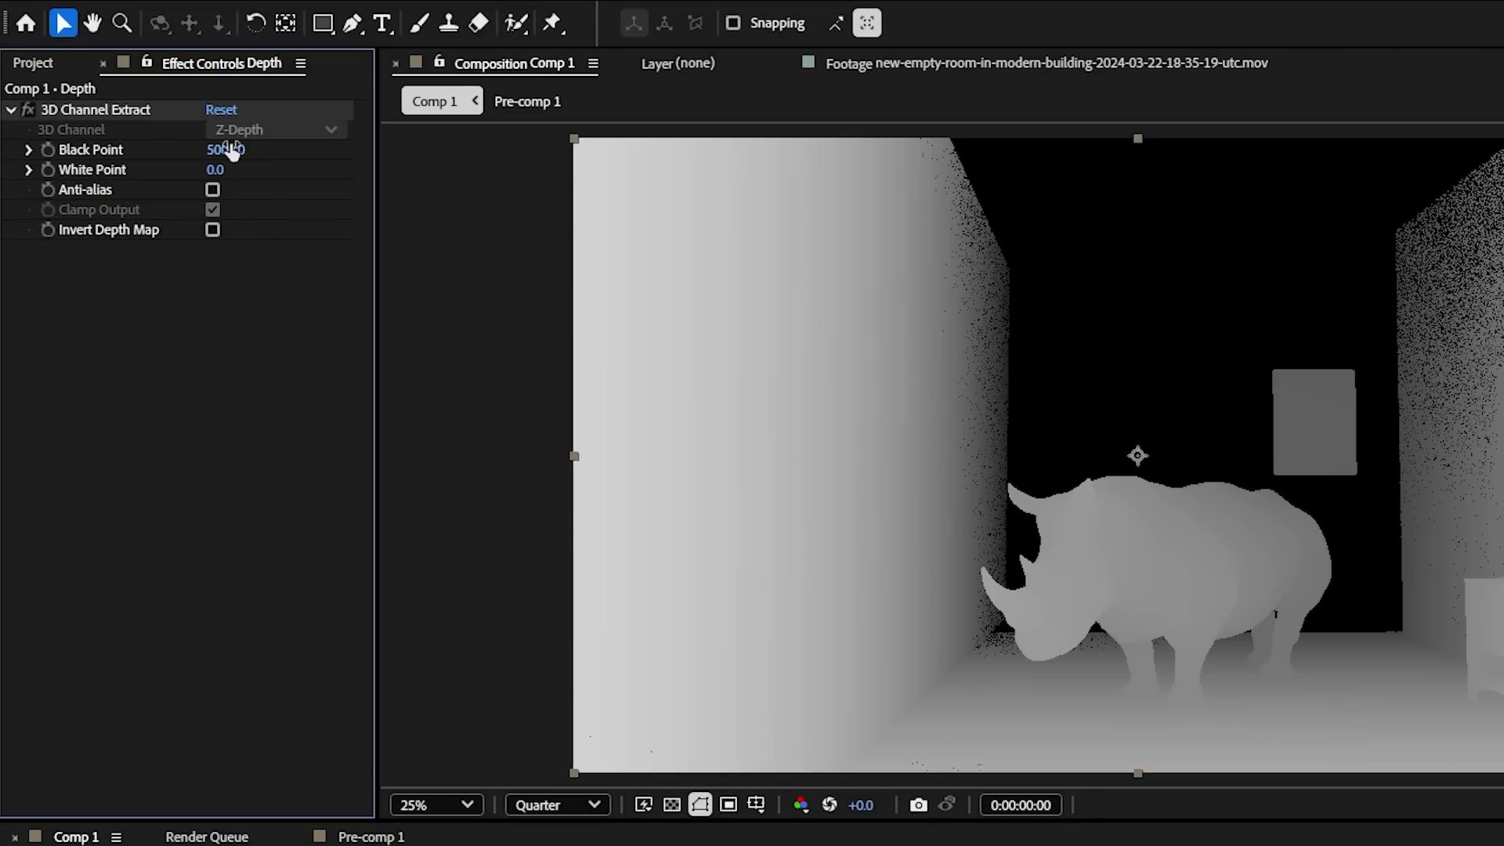
{"action": "left_click_drag", "start_coordinate": [216, 147], "coordinate": [191, 169]}
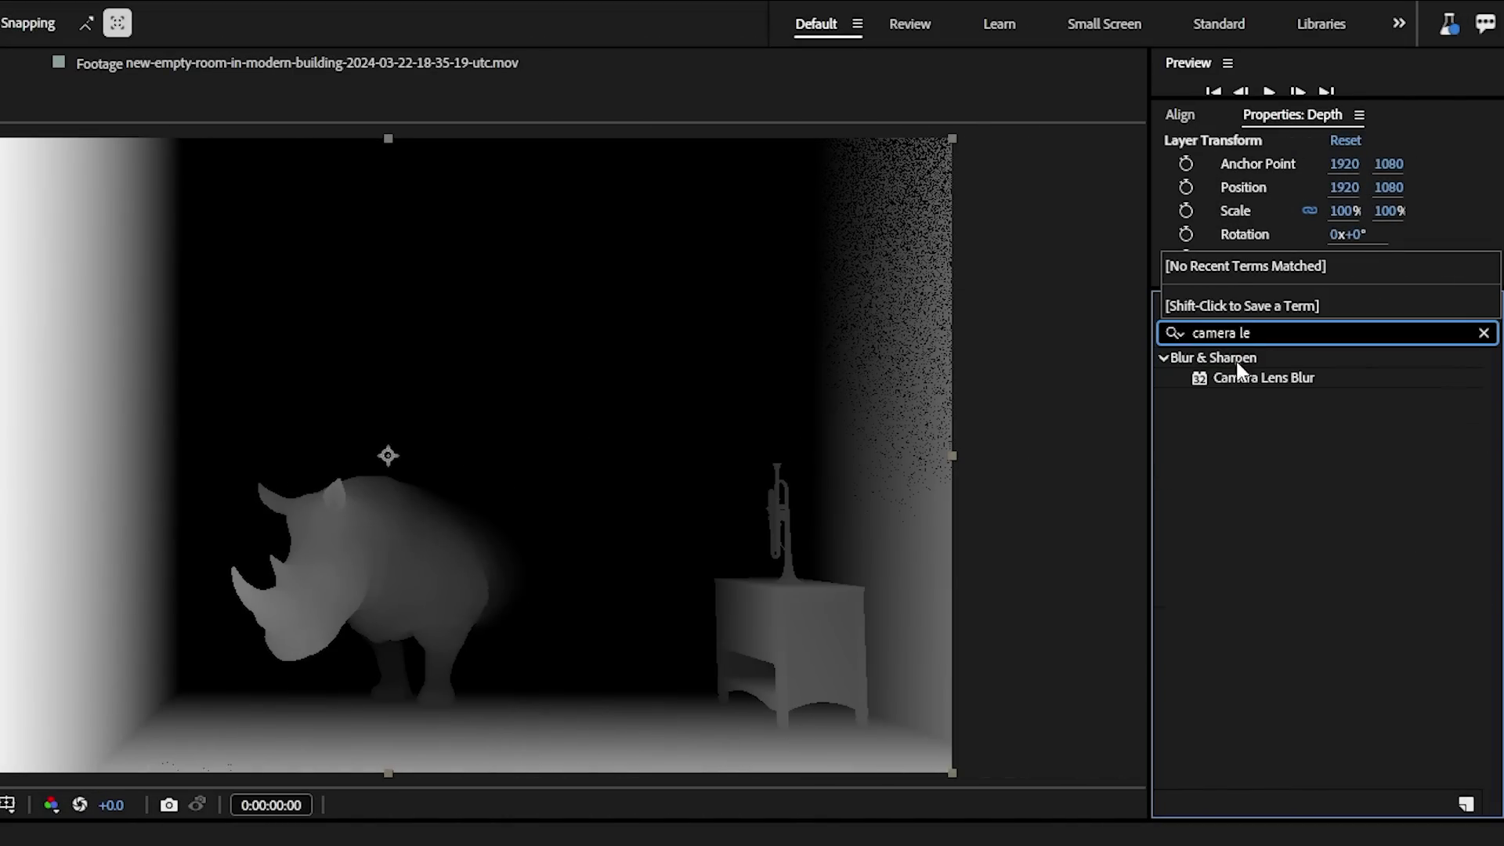
- Apply Camera Lens Blur to the Pre-comp 1 layer and hide the Depth layer
{"action": "left_click_drag", "start_coordinate": [1239, 369], "coordinate": [281, 578]}
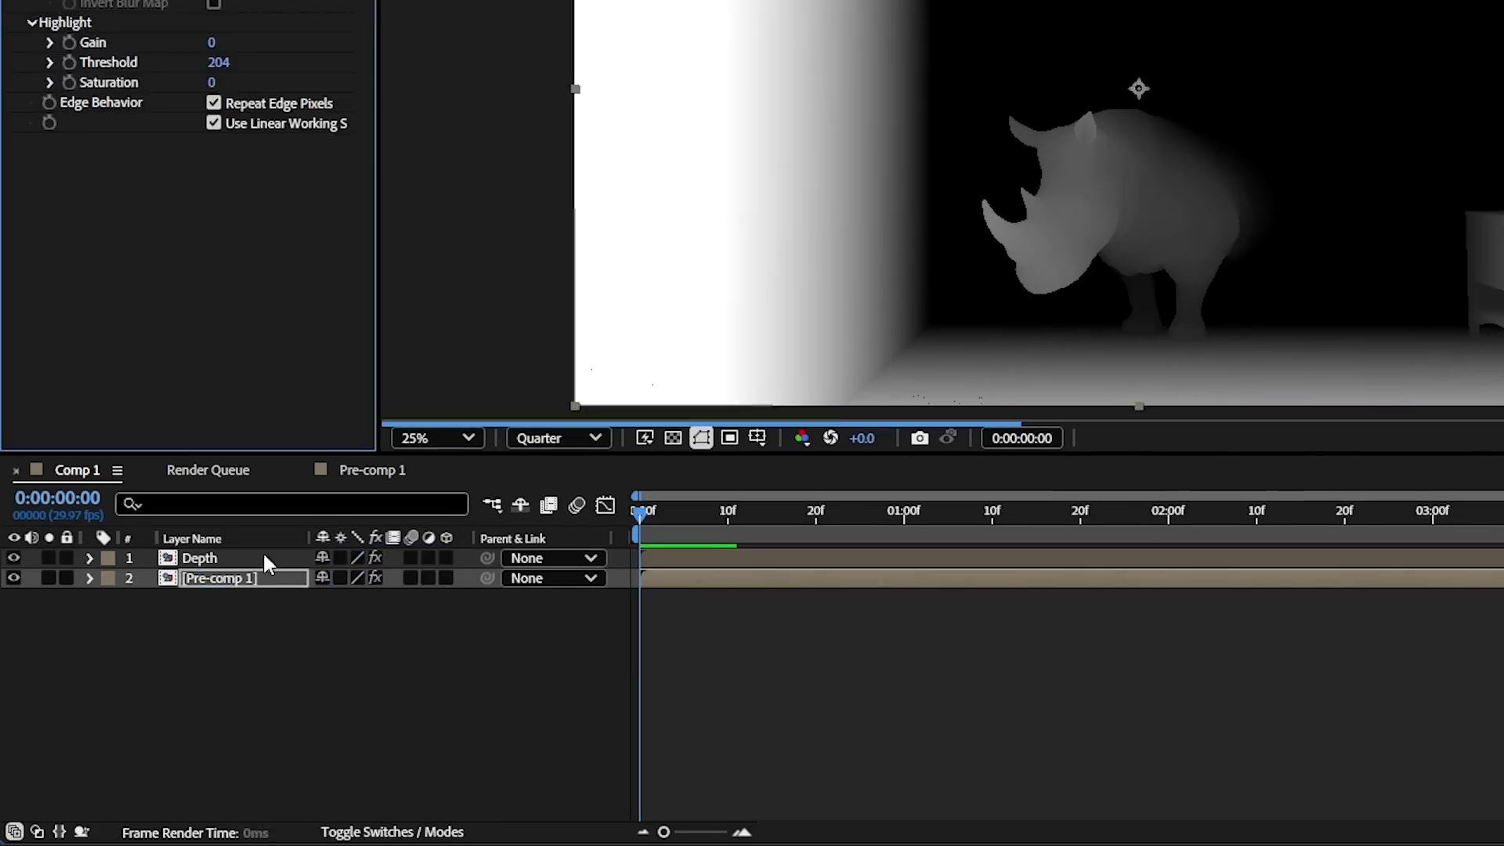
{"action": "left_click", "coordinate": [243, 556]}
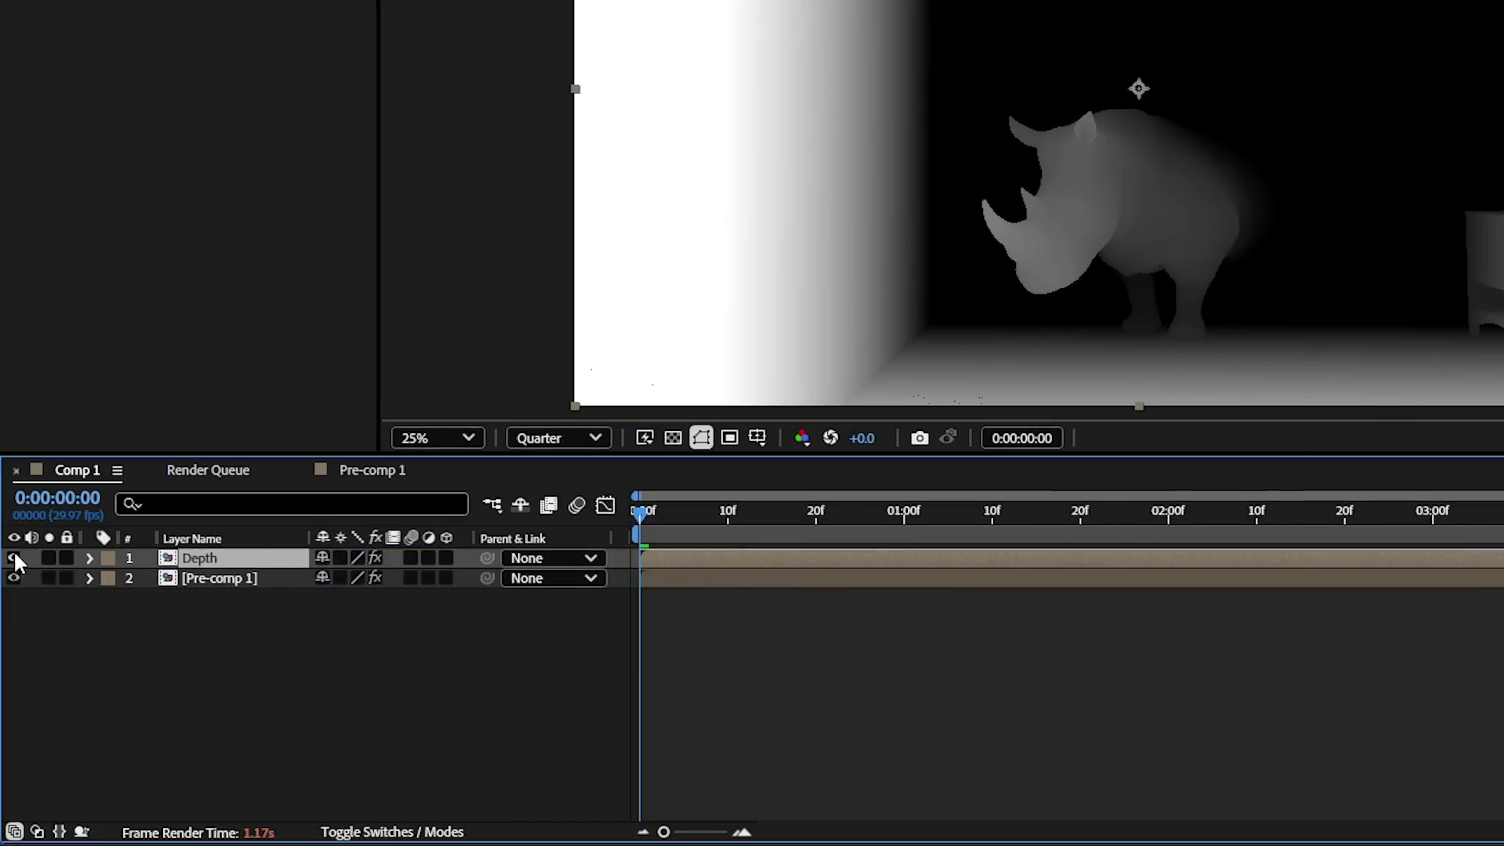
{"action": "left_click", "coordinate": [14, 557]}
{"action": "left_click", "coordinate": [237, 573]}
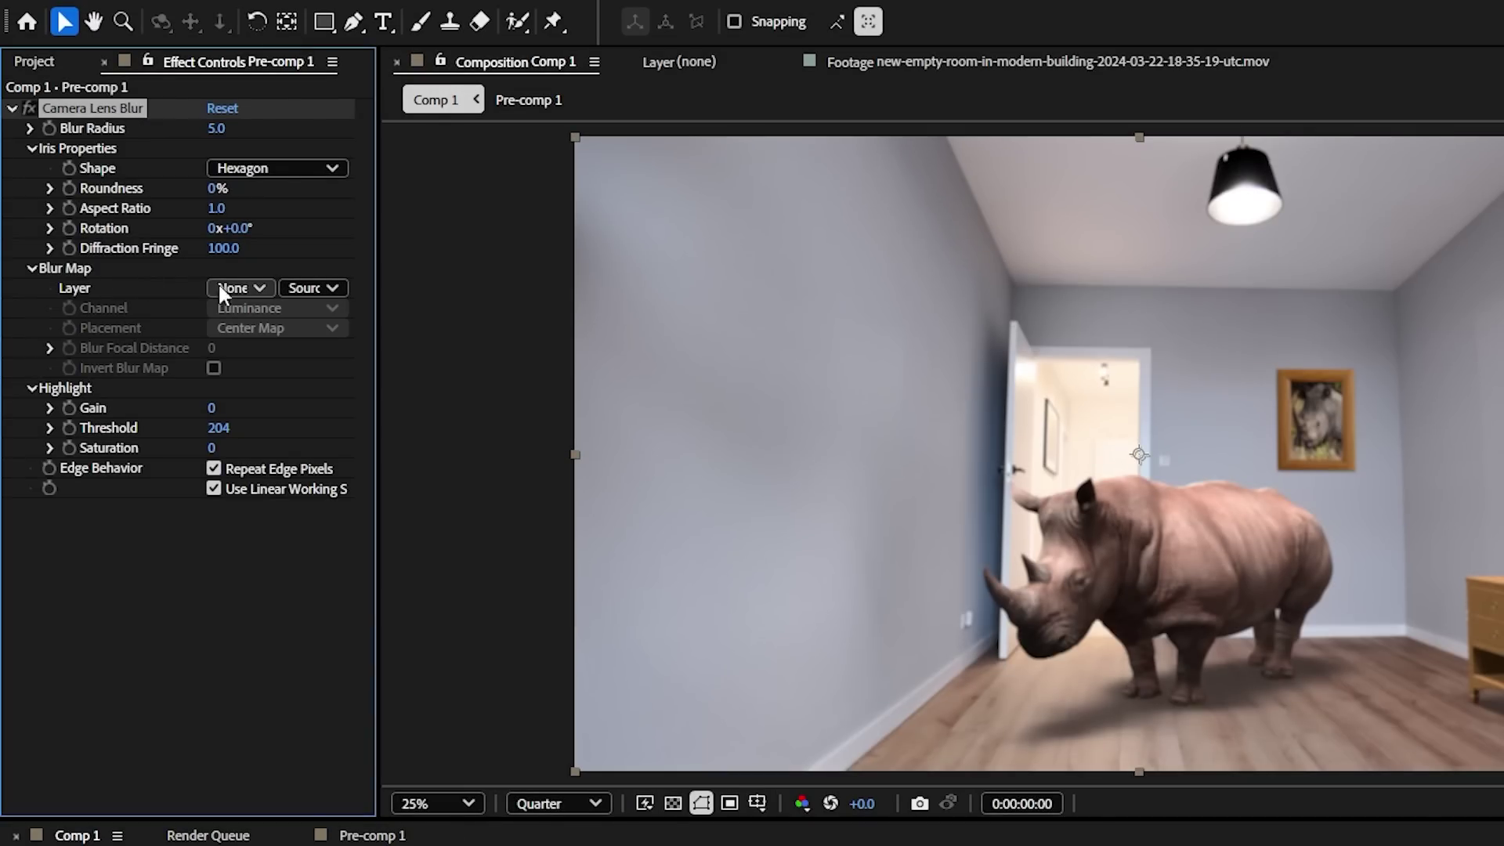
- Use the Depth layer with its effects as the lens blur's Blur Map and set the Blur Radius to 7
{"action": "left_click", "coordinate": [235, 288]}
{"action": "left_click", "coordinate": [276, 353]}
{"action": "left_click", "coordinate": [313, 288]}
{"action": "left_click", "coordinate": [337, 366]}
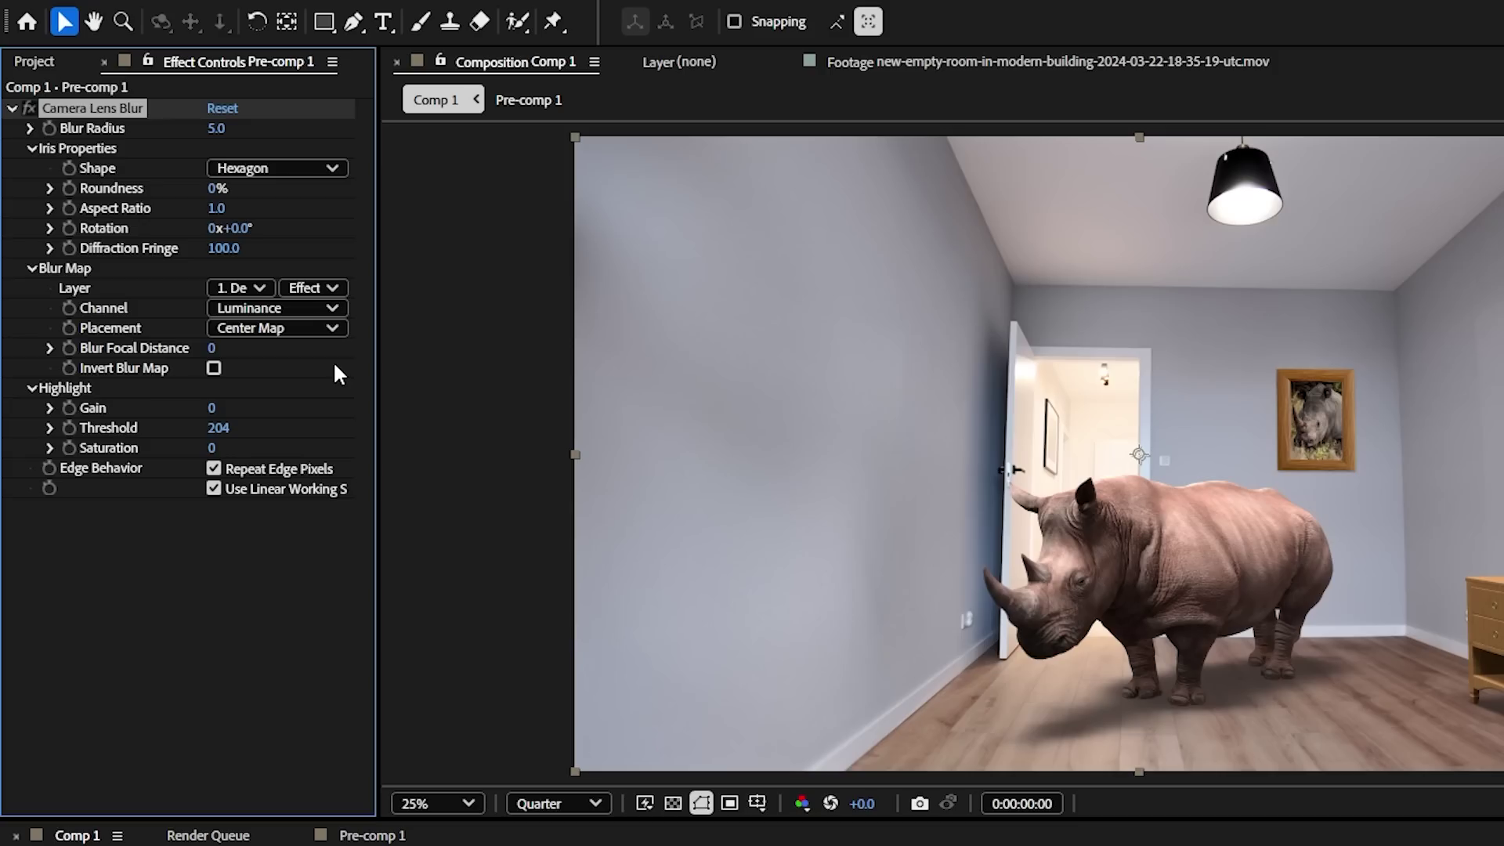
{"action": "mouse_move", "coordinate": [216, 129]}
{"action": "left_mouse_down"}
{"action": "mouse_move", "coordinate": [323, 124]}
{"action": "mouse_move", "coordinate": [250, 132]}
{"action": "mouse_move", "coordinate": [264, 133]}
{"action": "left_mouse_up"}
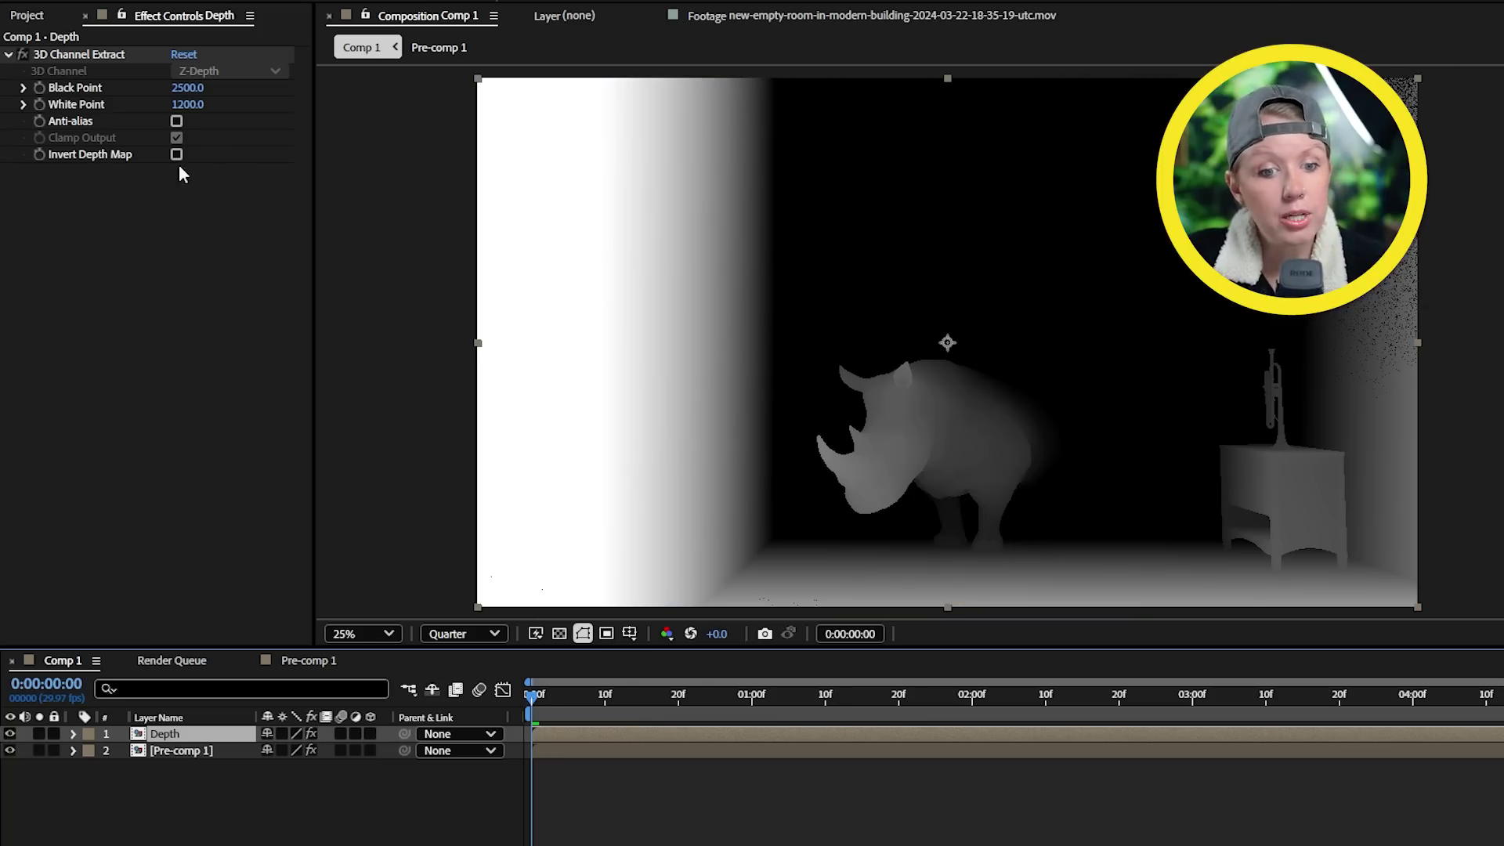
- Try inverting the depth map, and fine-tune the Depth layer's Black Point and the Camera Lens Blur radius on Pre-comp 1
{"action": "left_click", "coordinate": [177, 155]}
{"action": "left_click", "coordinate": [177, 154]}
{"action": "mouse_move", "coordinate": [188, 88]}
{"action": "left_mouse_down"}
{"action": "mouse_move", "coordinate": [205, 87]}
{"action": "mouse_move", "coordinate": [202, 104]}
{"action": "left_mouse_up"}
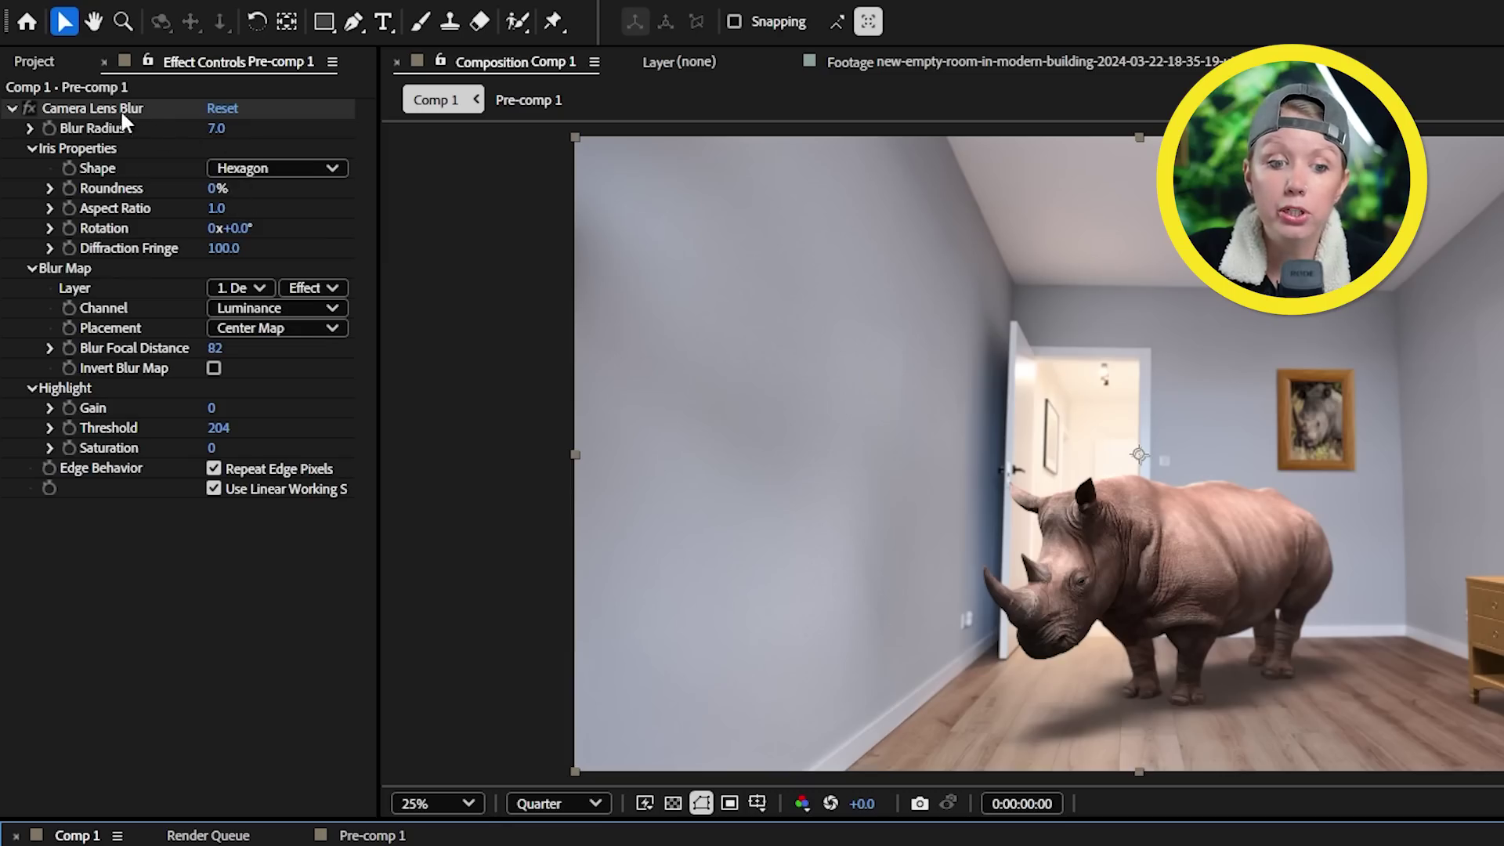
{"action": "left_click_drag", "start_coordinate": [228, 133], "coordinate": [251, 138]}
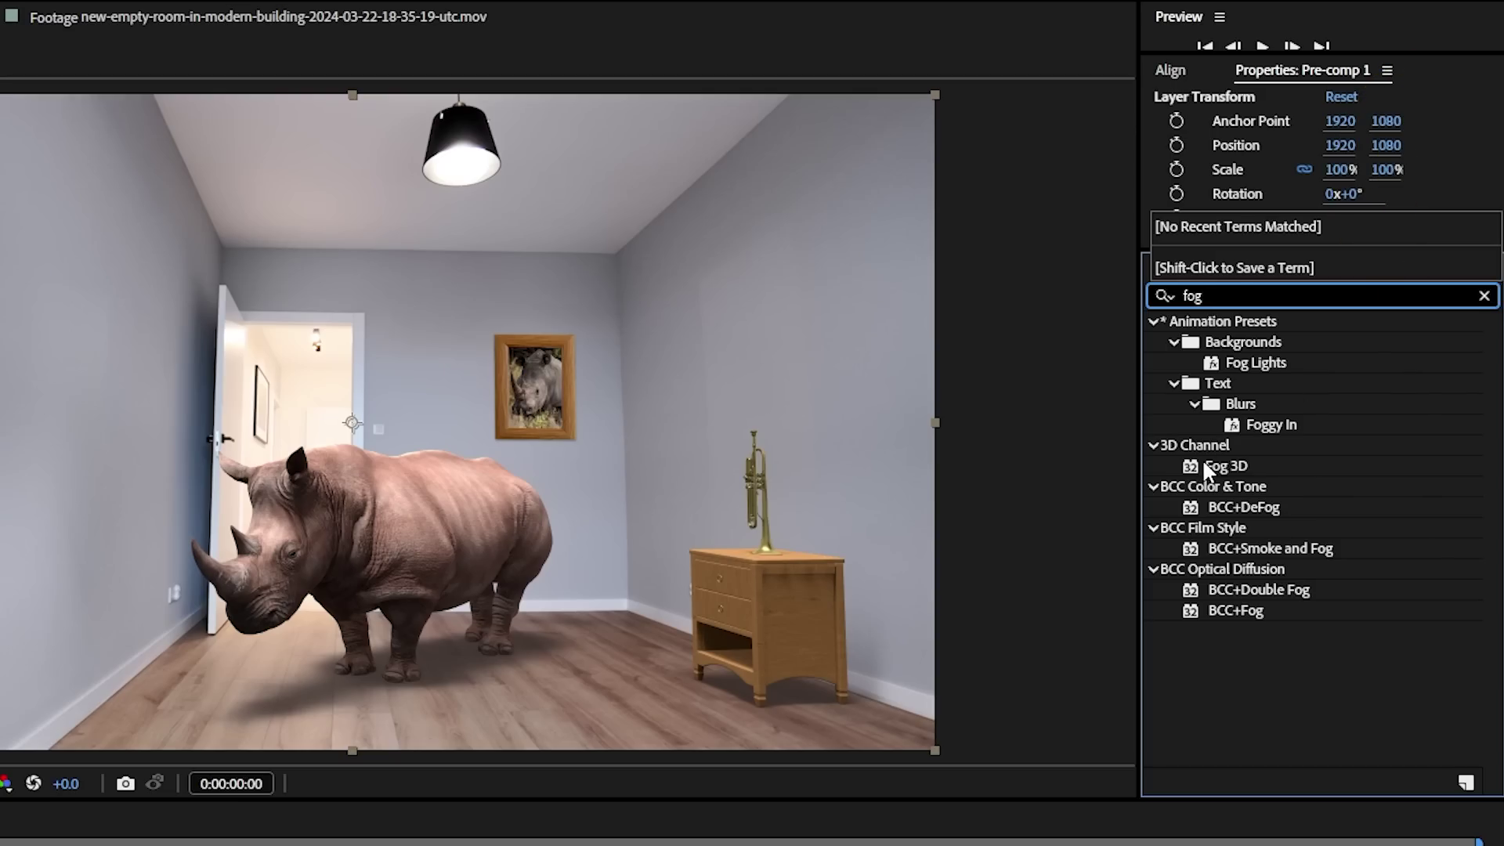
- Apply the Fog 3D effect to the Pre-comp 1 layer and adjust the Depth layer's White Point
{"action": "left_click", "coordinate": [1206, 466]}
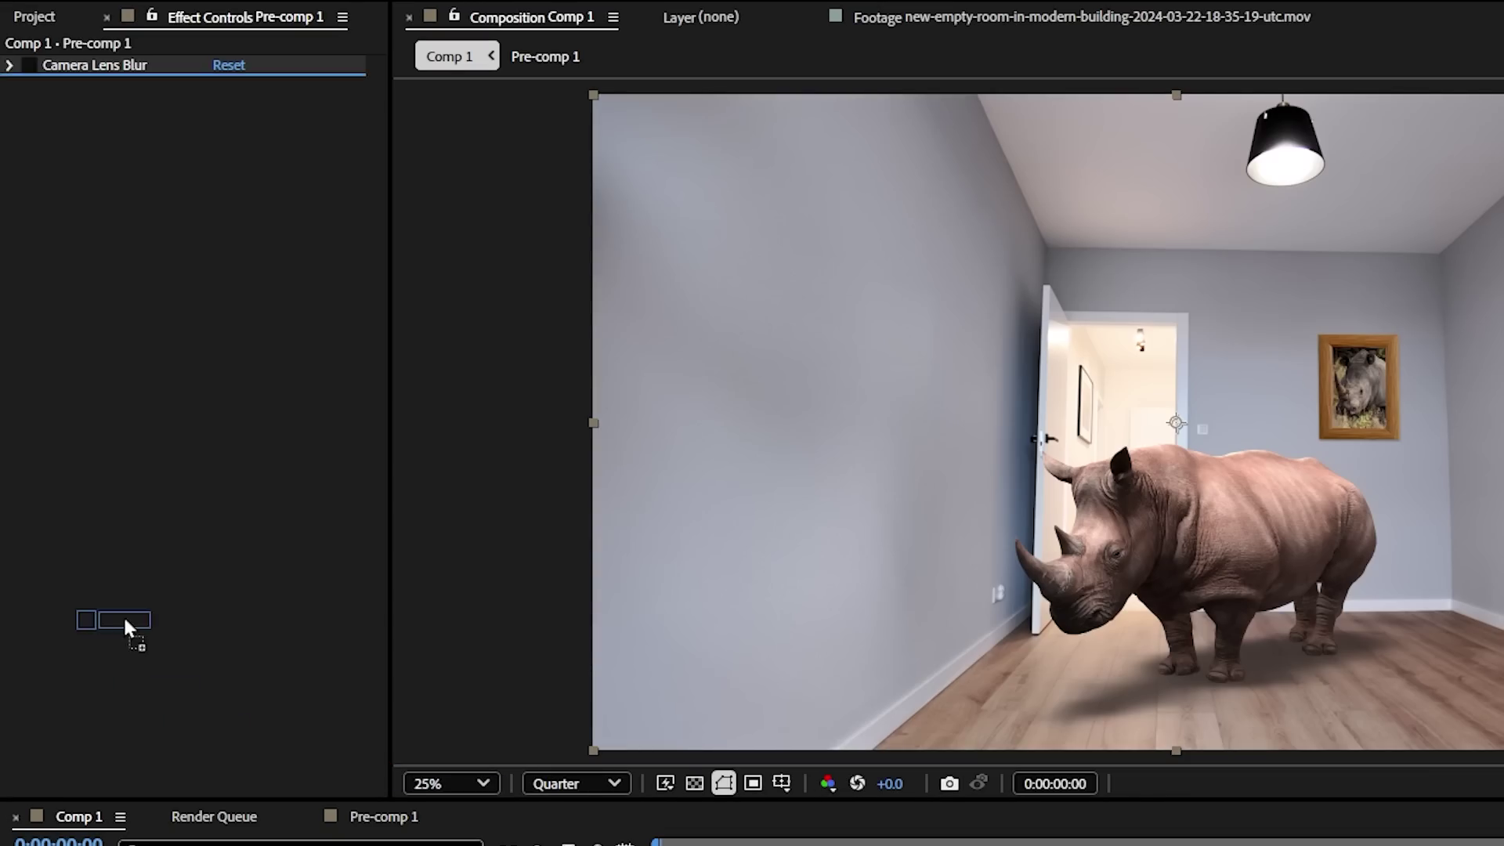
{"action": "left_click_drag", "start_coordinate": [124, 619], "coordinate": [128, 629]}
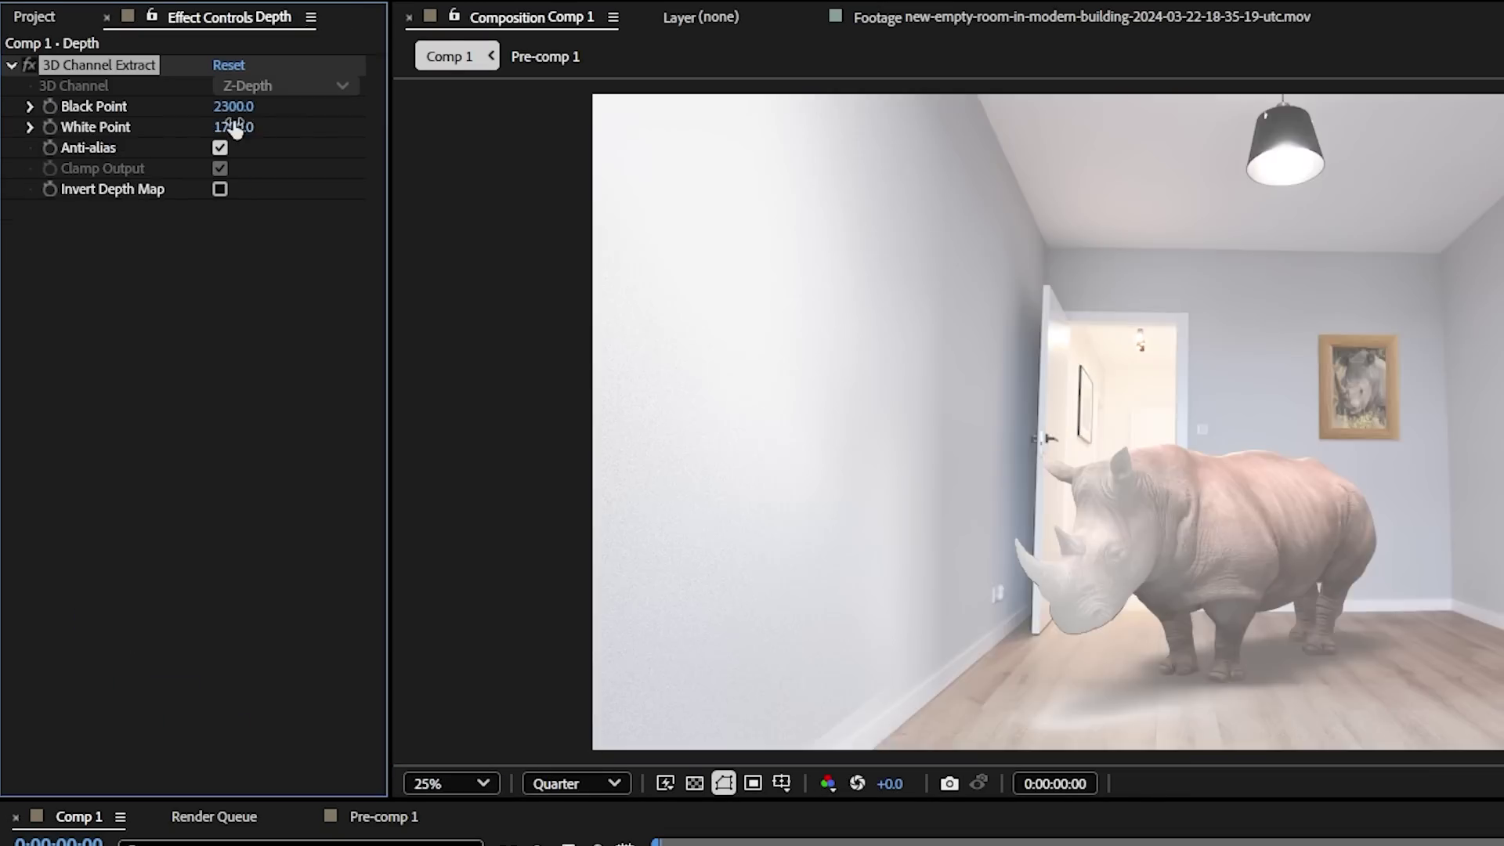
{"action": "mouse_move", "coordinate": [235, 125]}
{"action": "left_mouse_down"}
{"action": "mouse_move", "coordinate": [271, 126]}
{"action": "mouse_move", "coordinate": [242, 126]}
{"action": "left_mouse_up"}
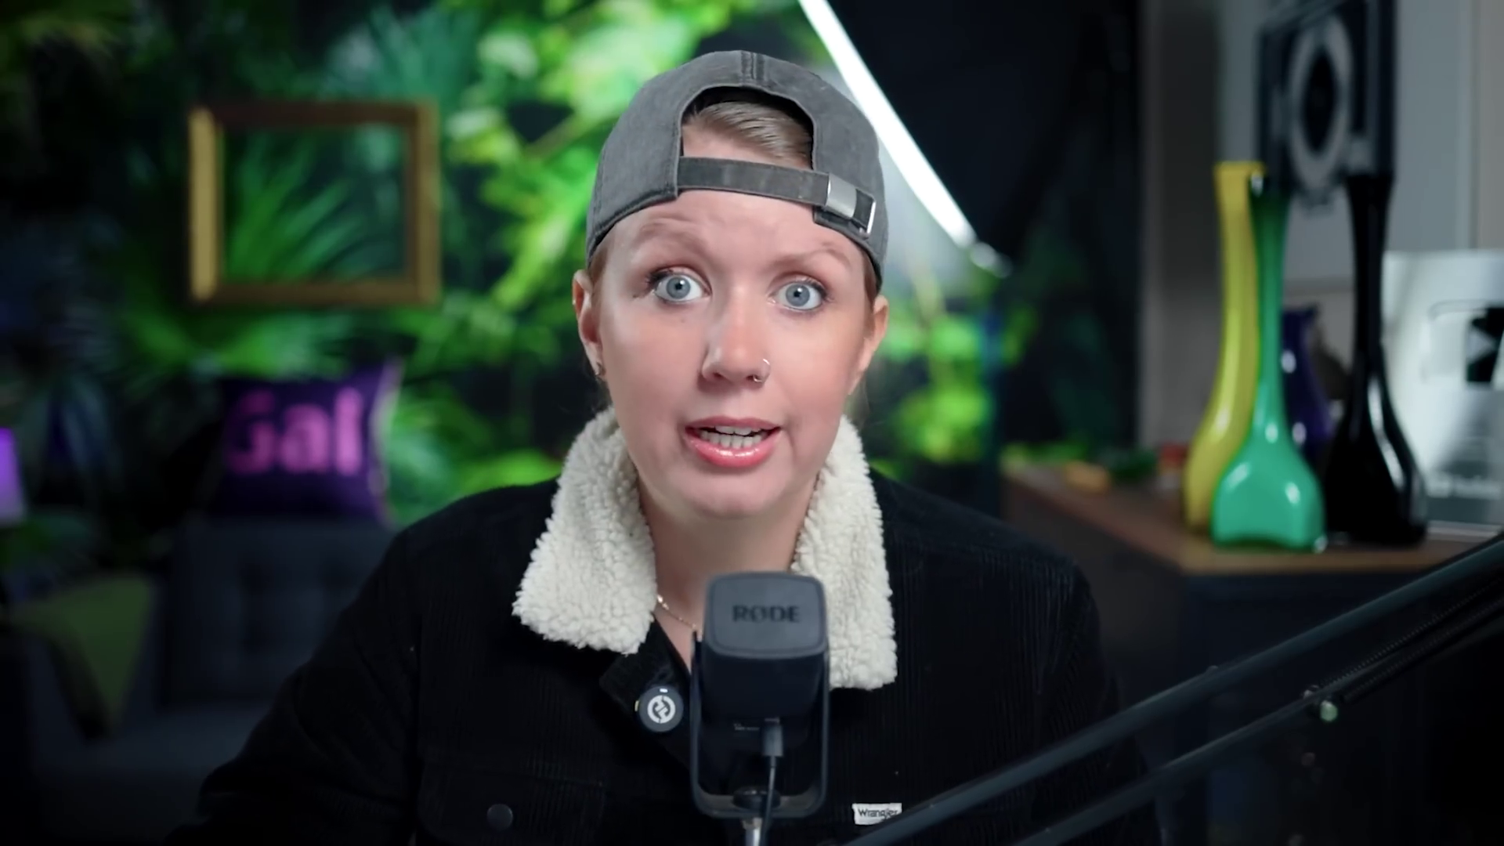